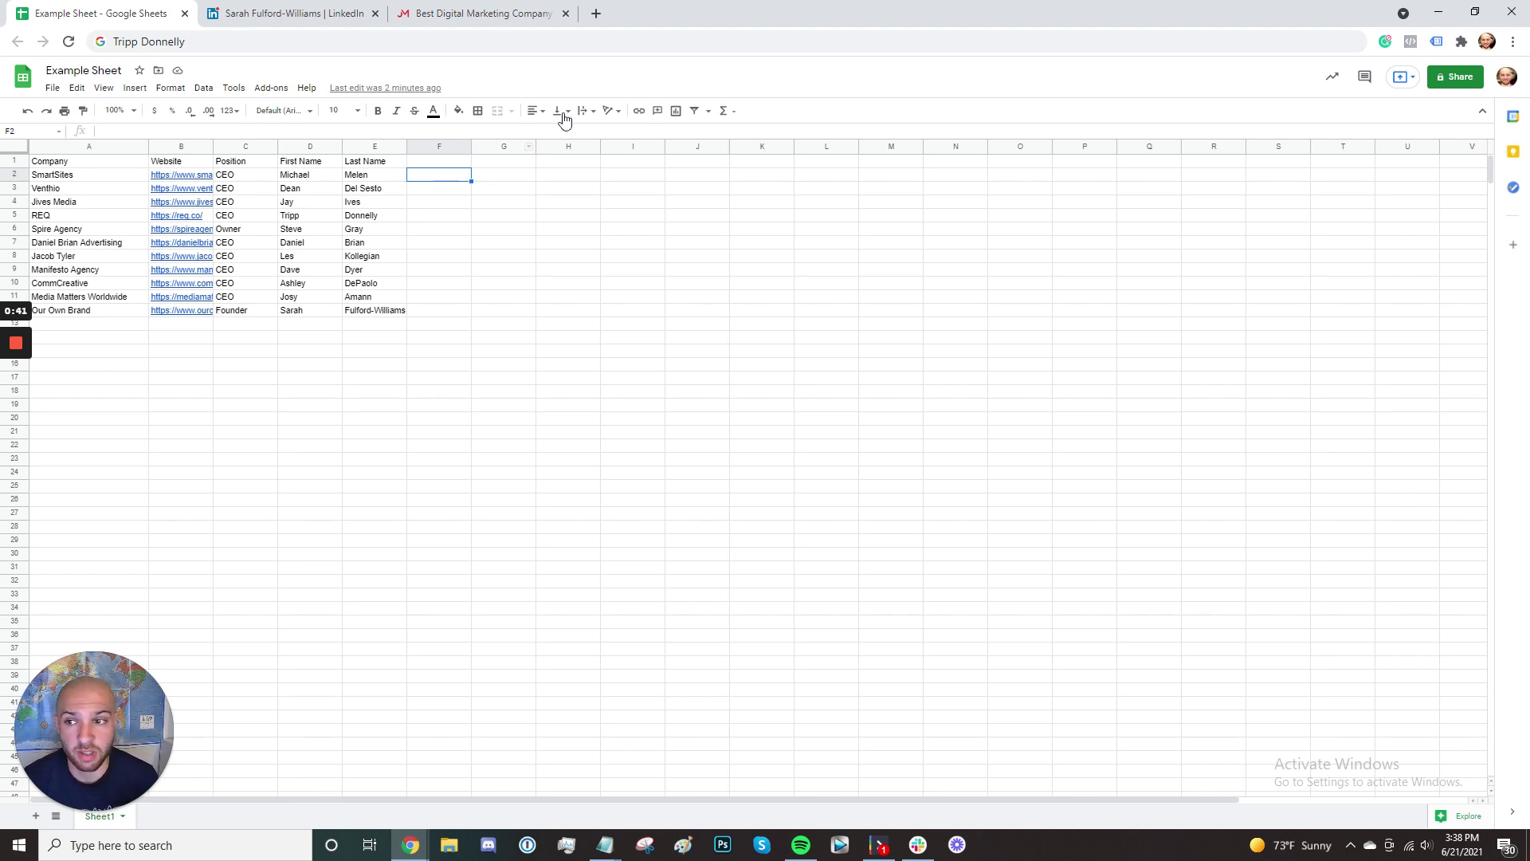
# Step: Review the company names in rows 1–9 and the empty column beside the leads
pyautogui.moveTo(80, 161); pyautogui.dragTo(110, 269)
pyautogui.rightClick(110, 271)
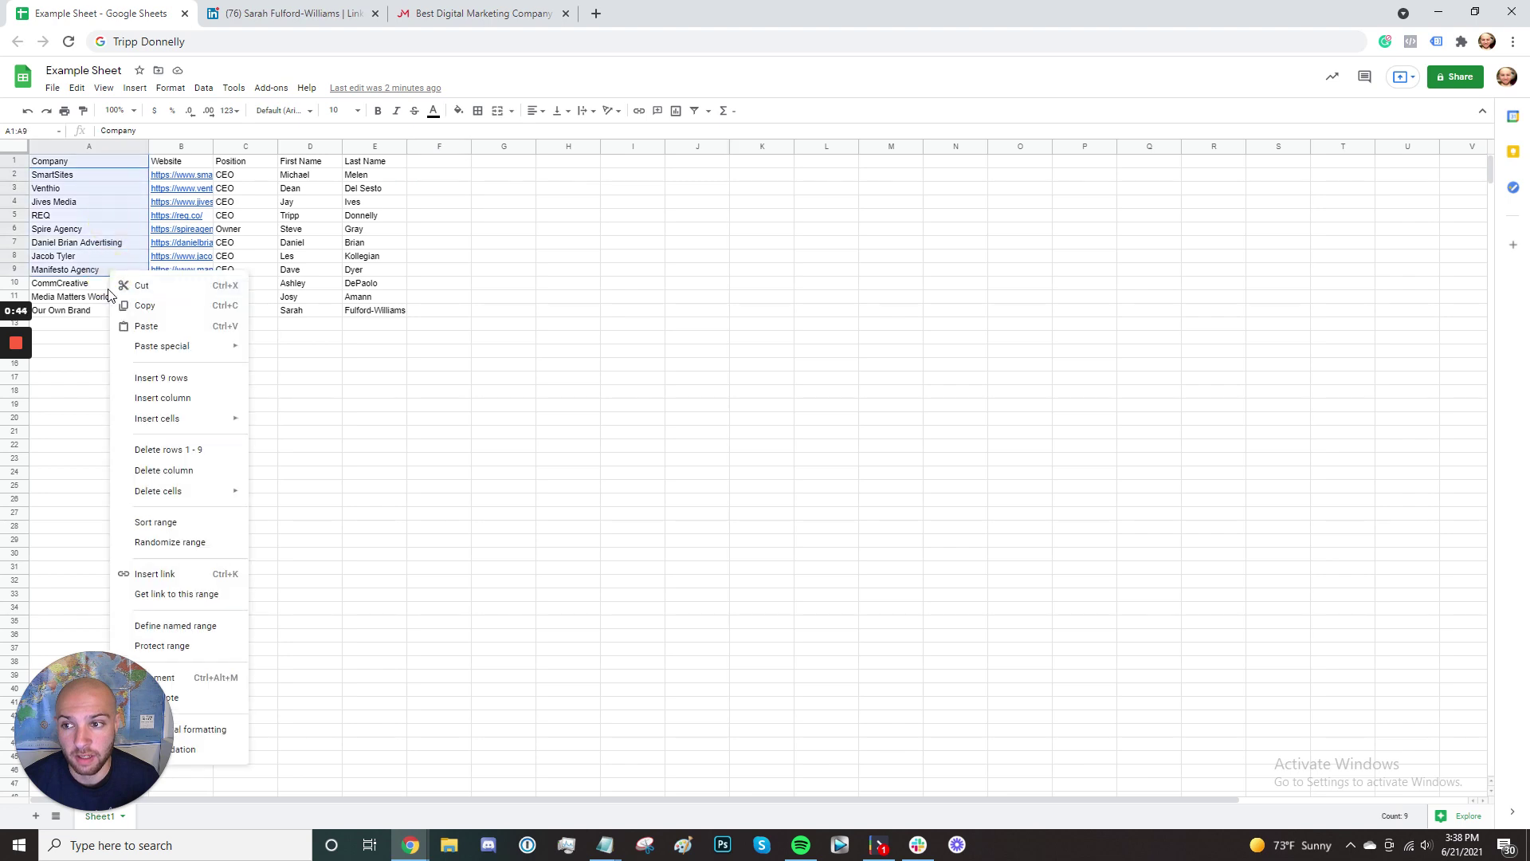
pyautogui.click(139, 305)
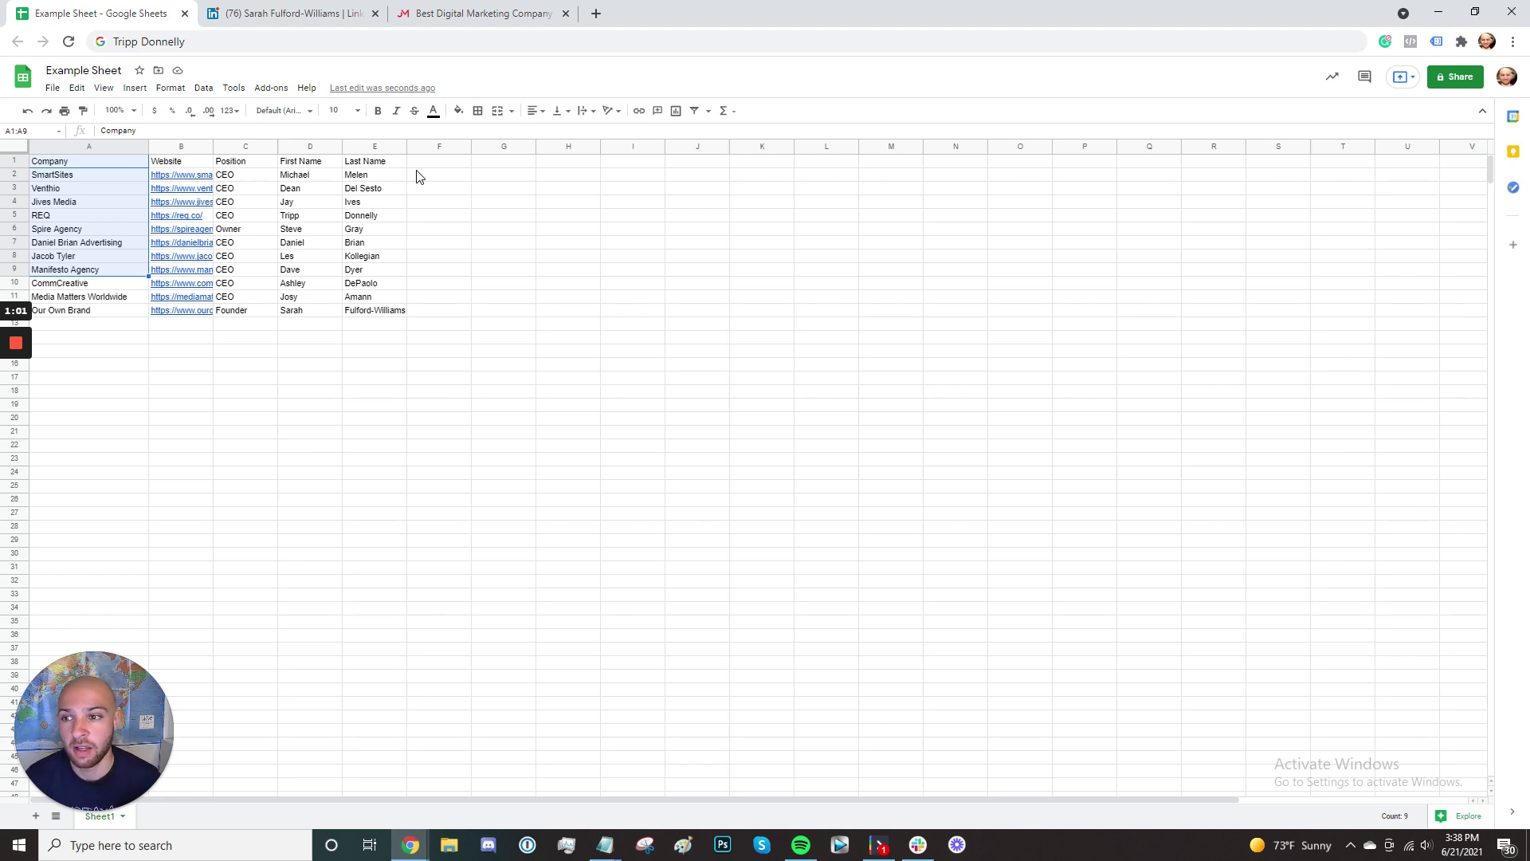
pyautogui.click(420, 162)
pyautogui.scroll(-2, 403, 279)
pyautogui.scroll(2, 403, 314)
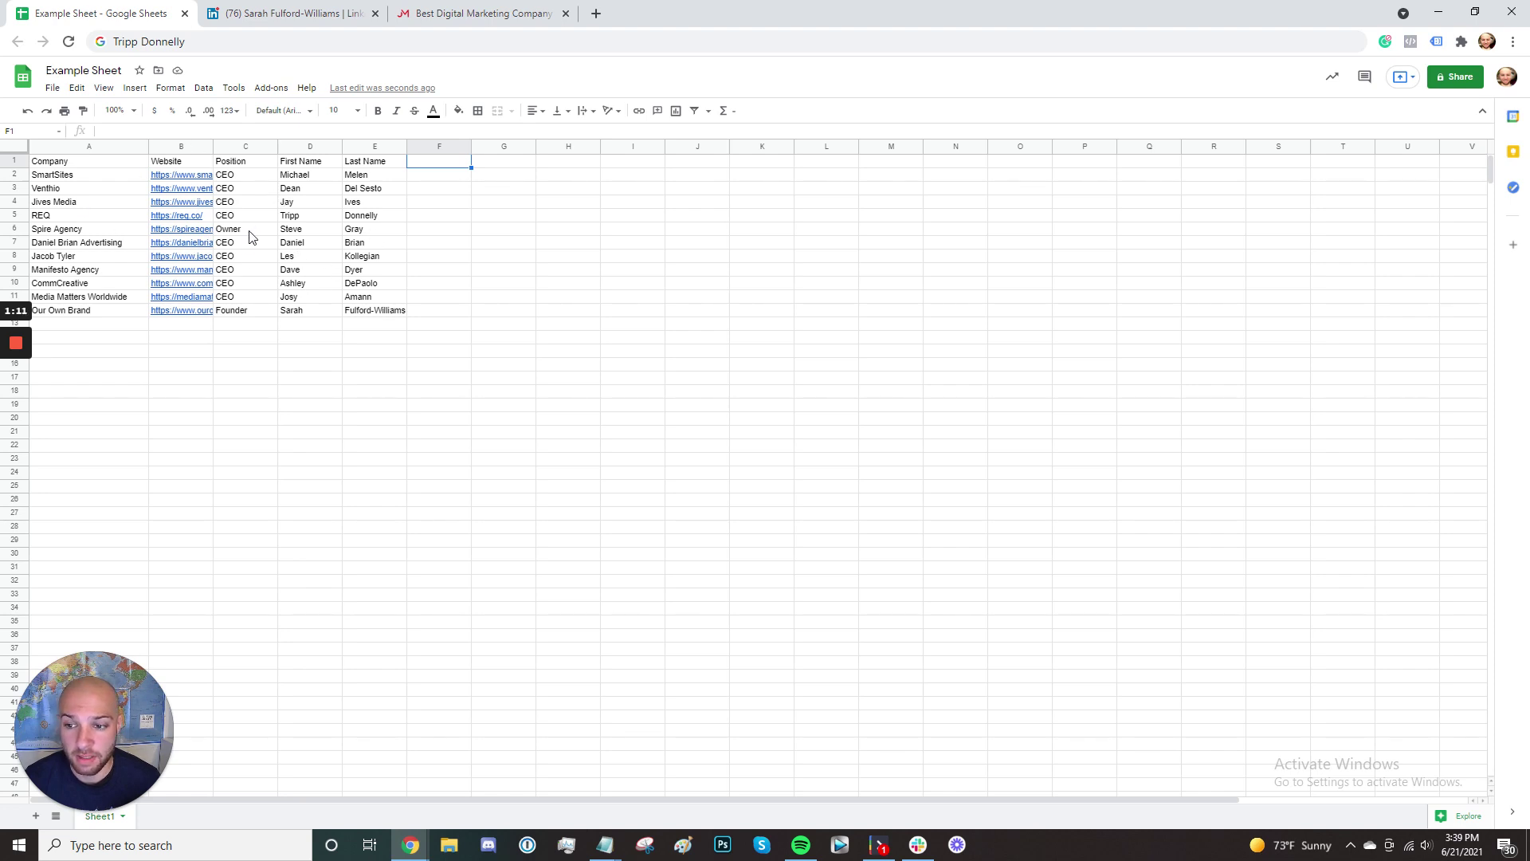
pyautogui.click(271, 88)
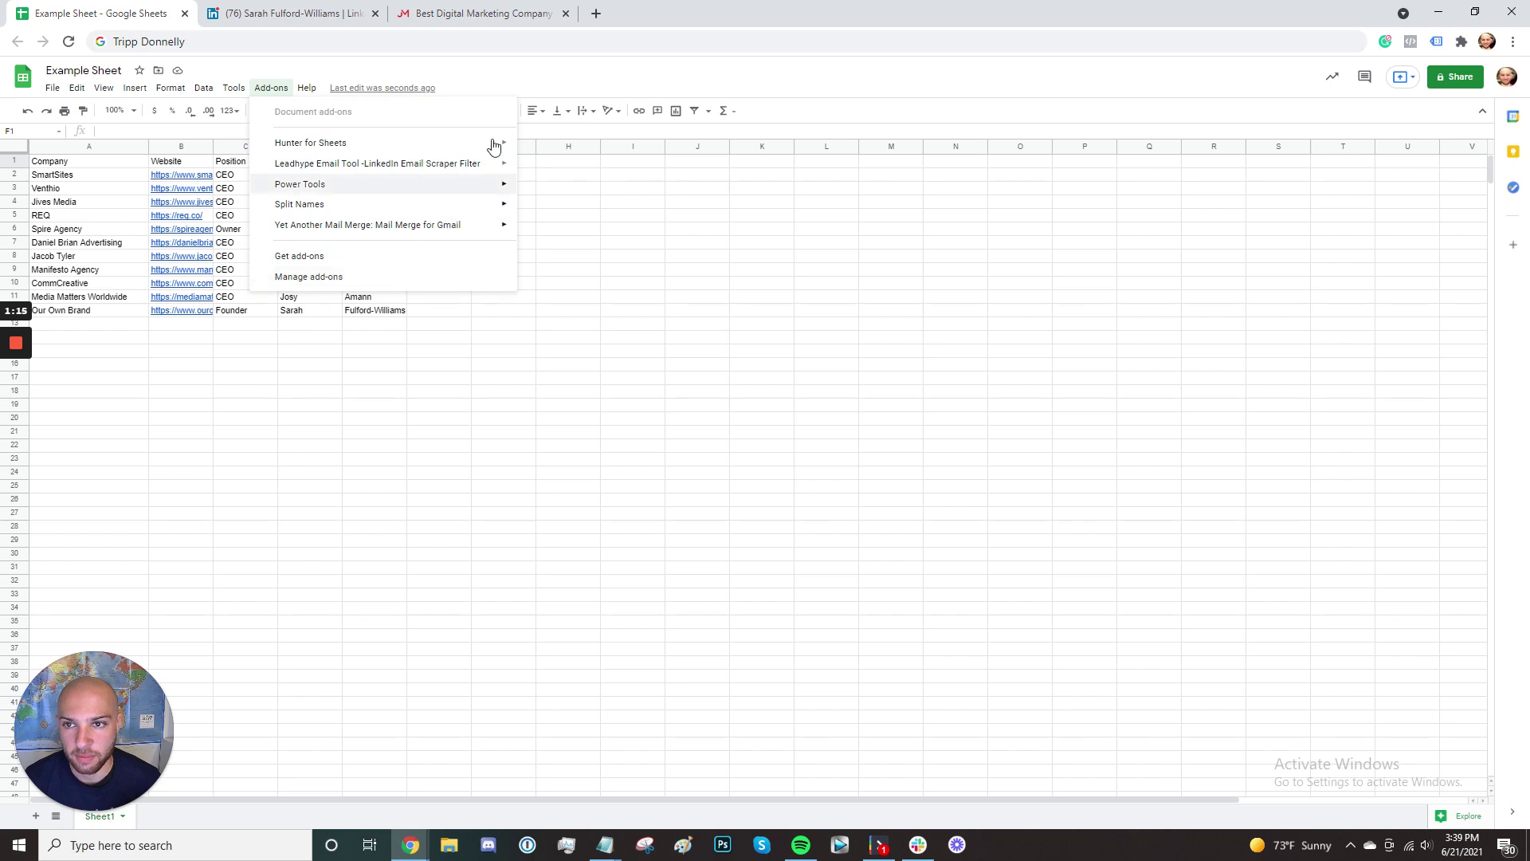
# Step: Open hunter.io and voilanorbert.com in new Chrome tabs, closing the spare empty tab
pyautogui.click(596, 14)
pyautogui.write('hunter.io')
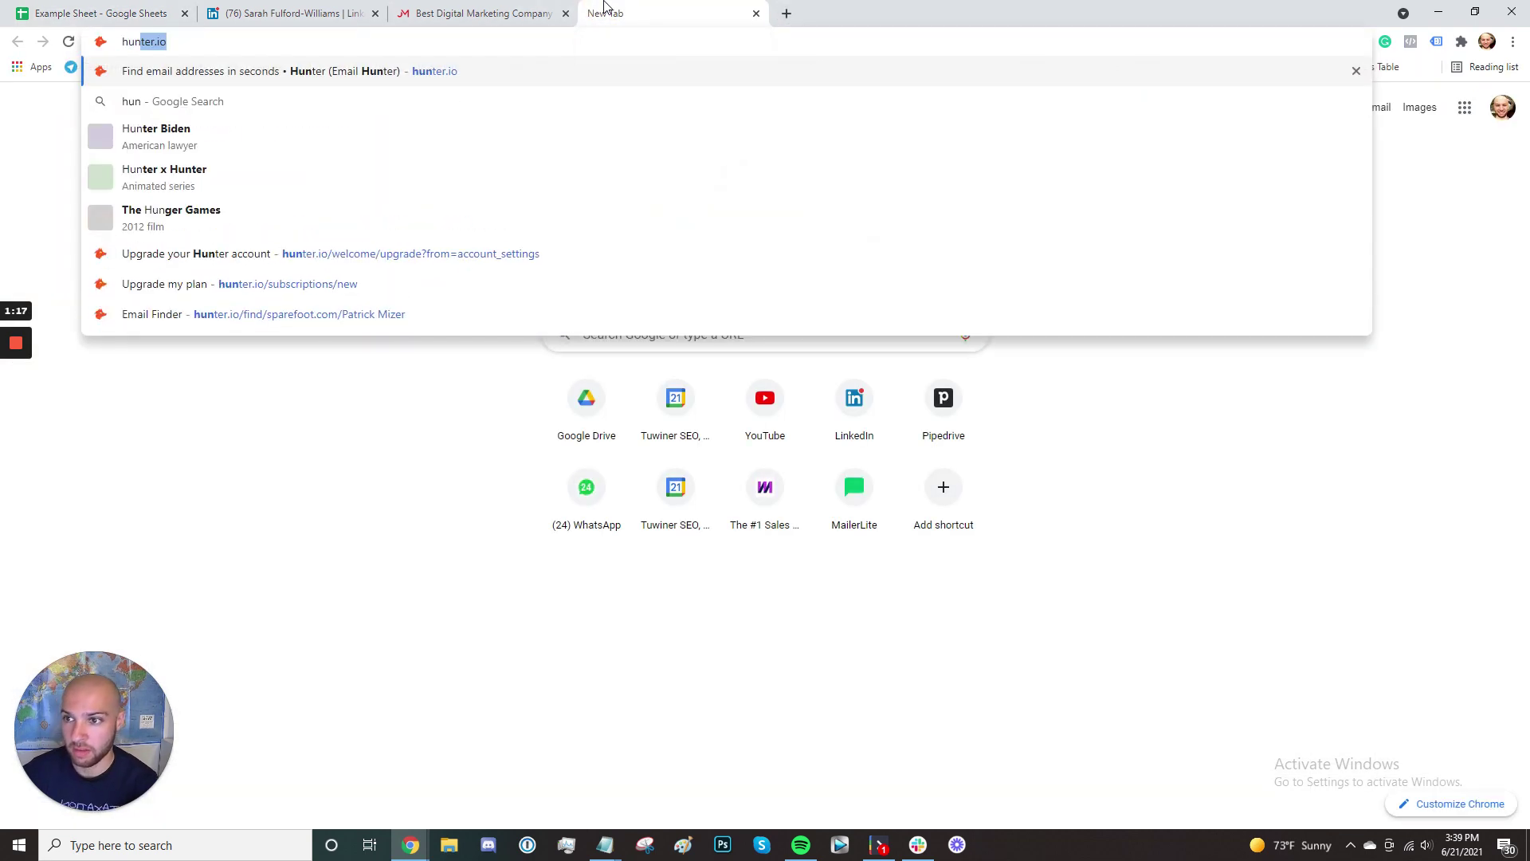
pyautogui.press('Return')
pyautogui.doubleClick(786, 13)
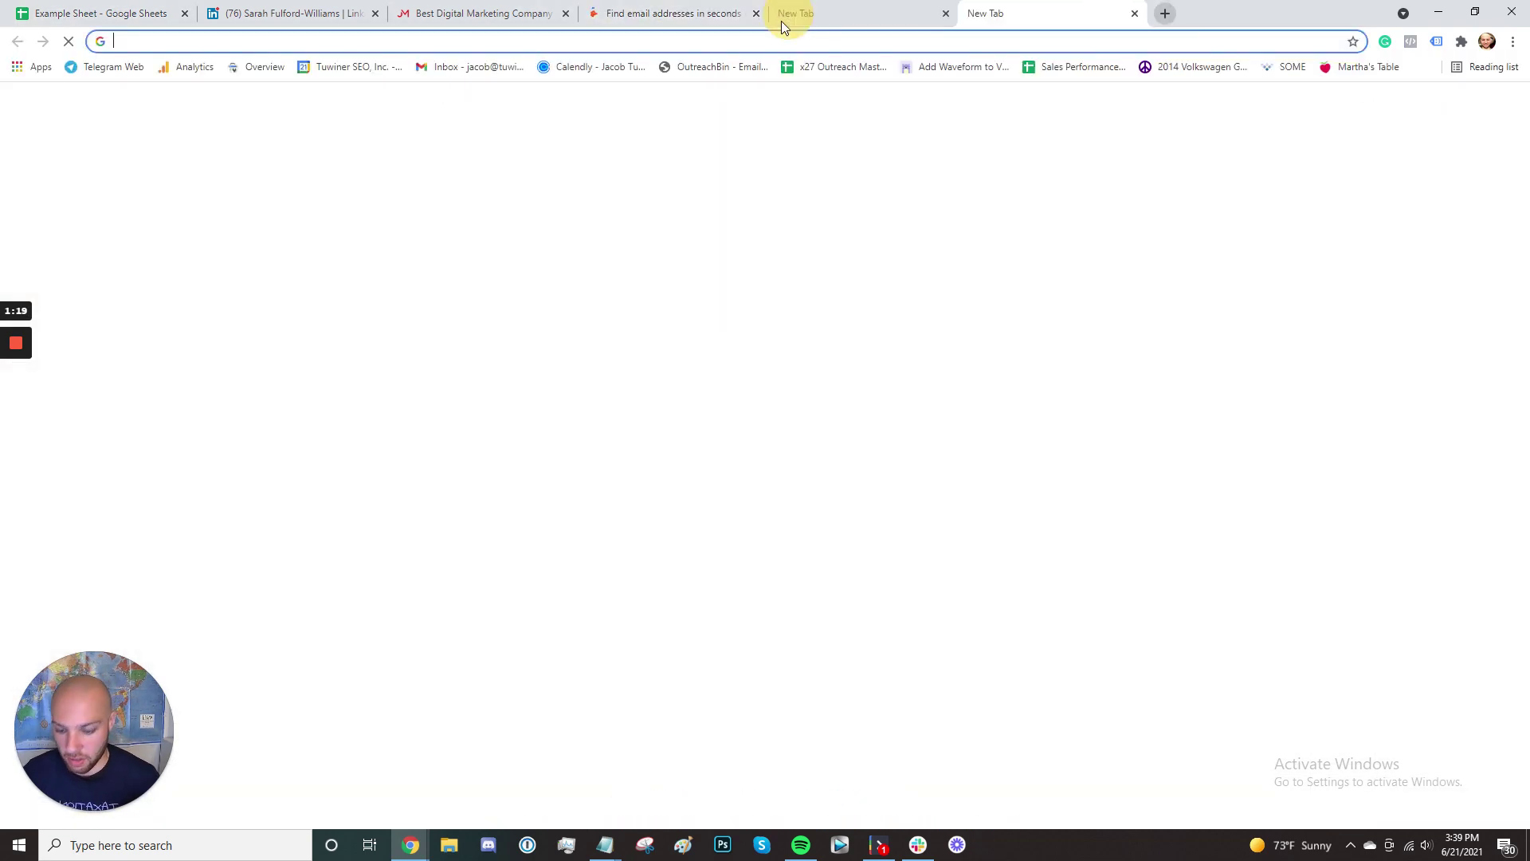
pyautogui.write('voila norbert')
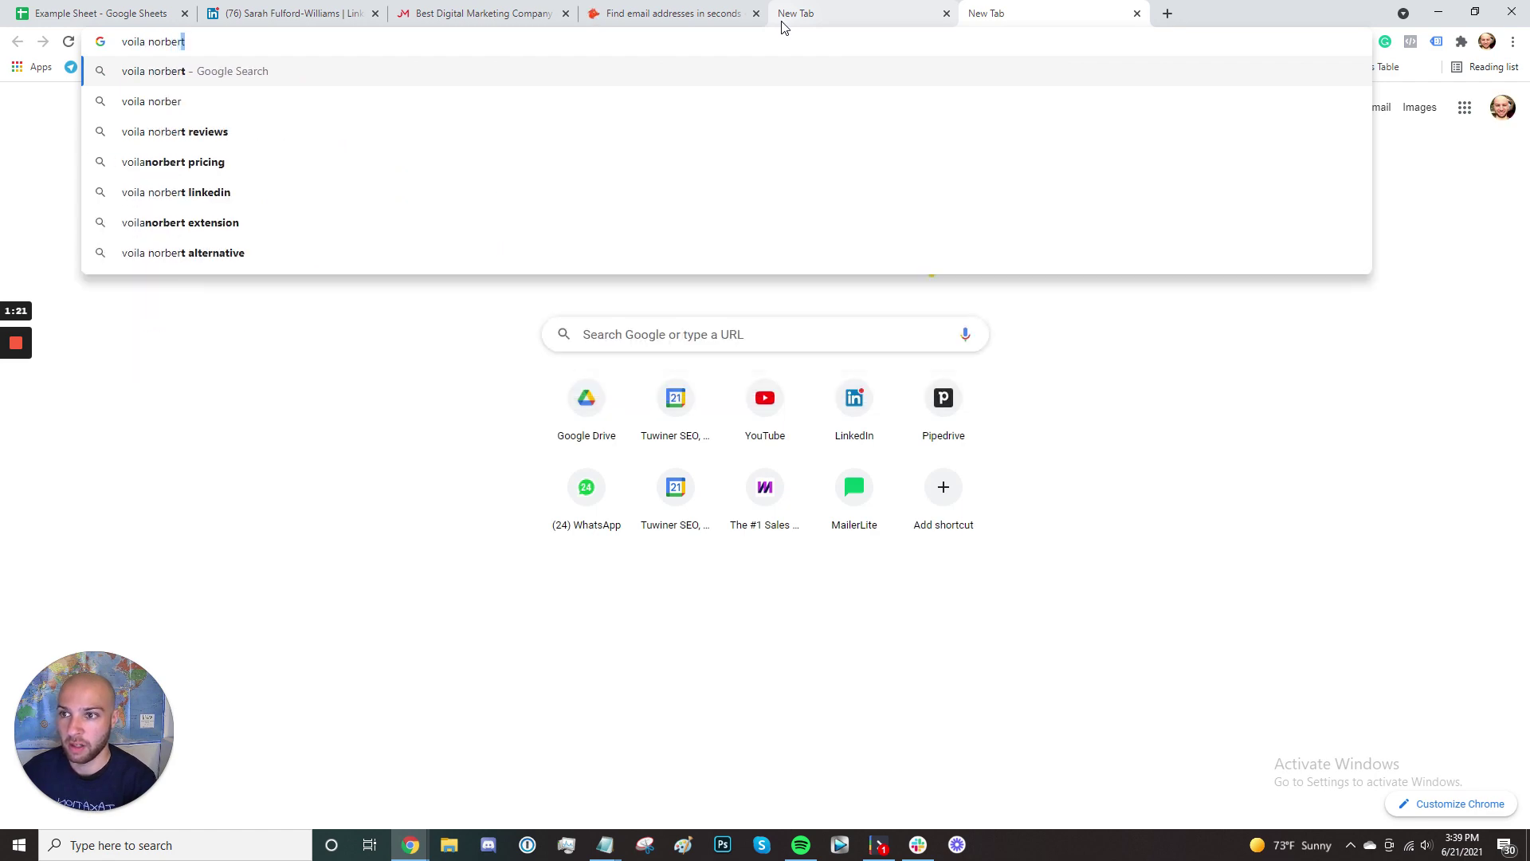
pyautogui.press('Return')
pyautogui.click(196, 420)
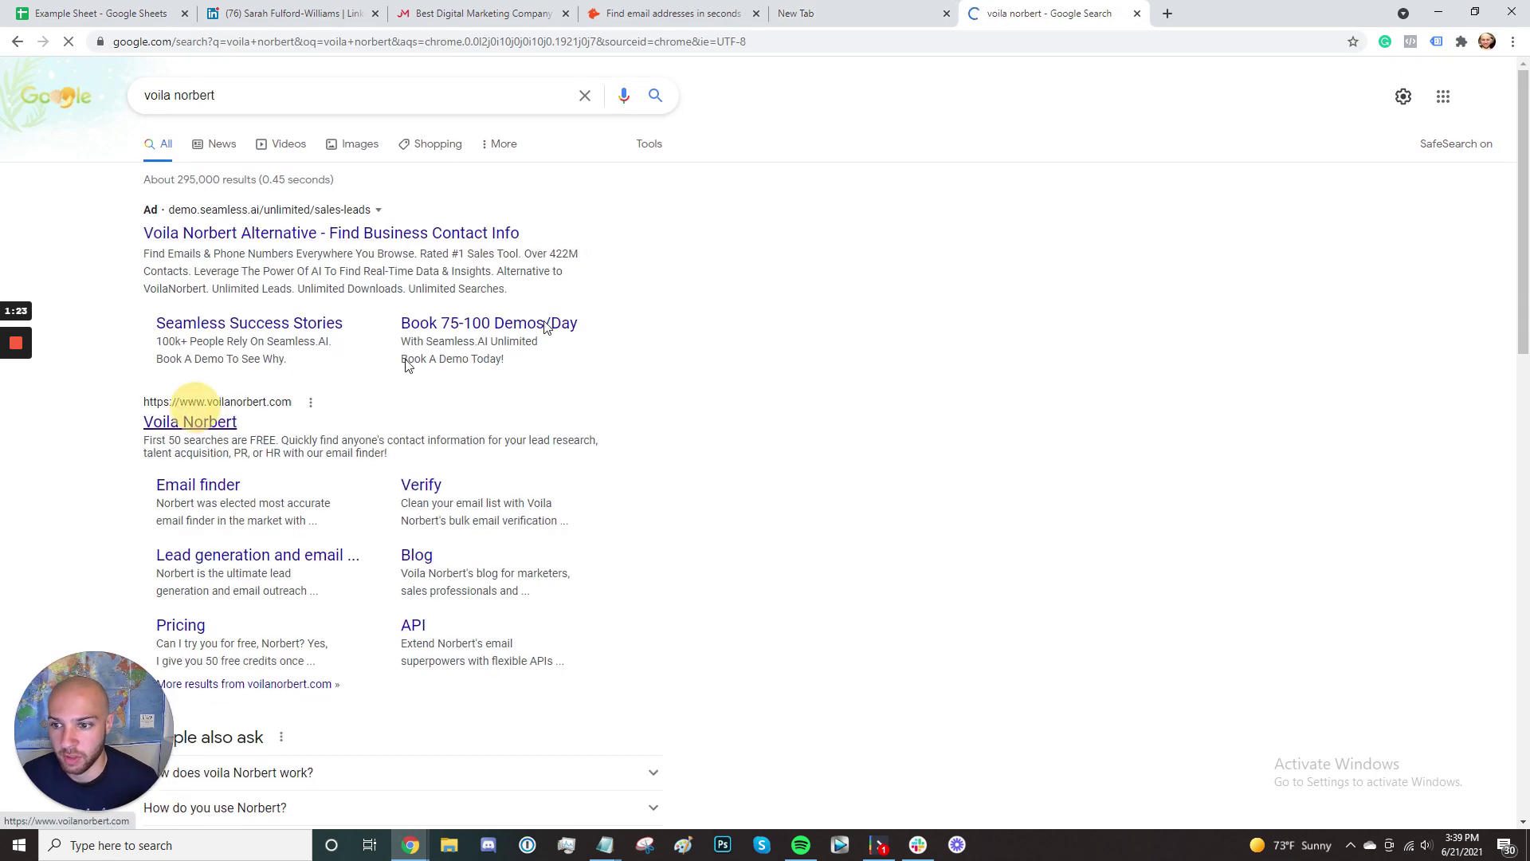
pyautogui.click(947, 13)
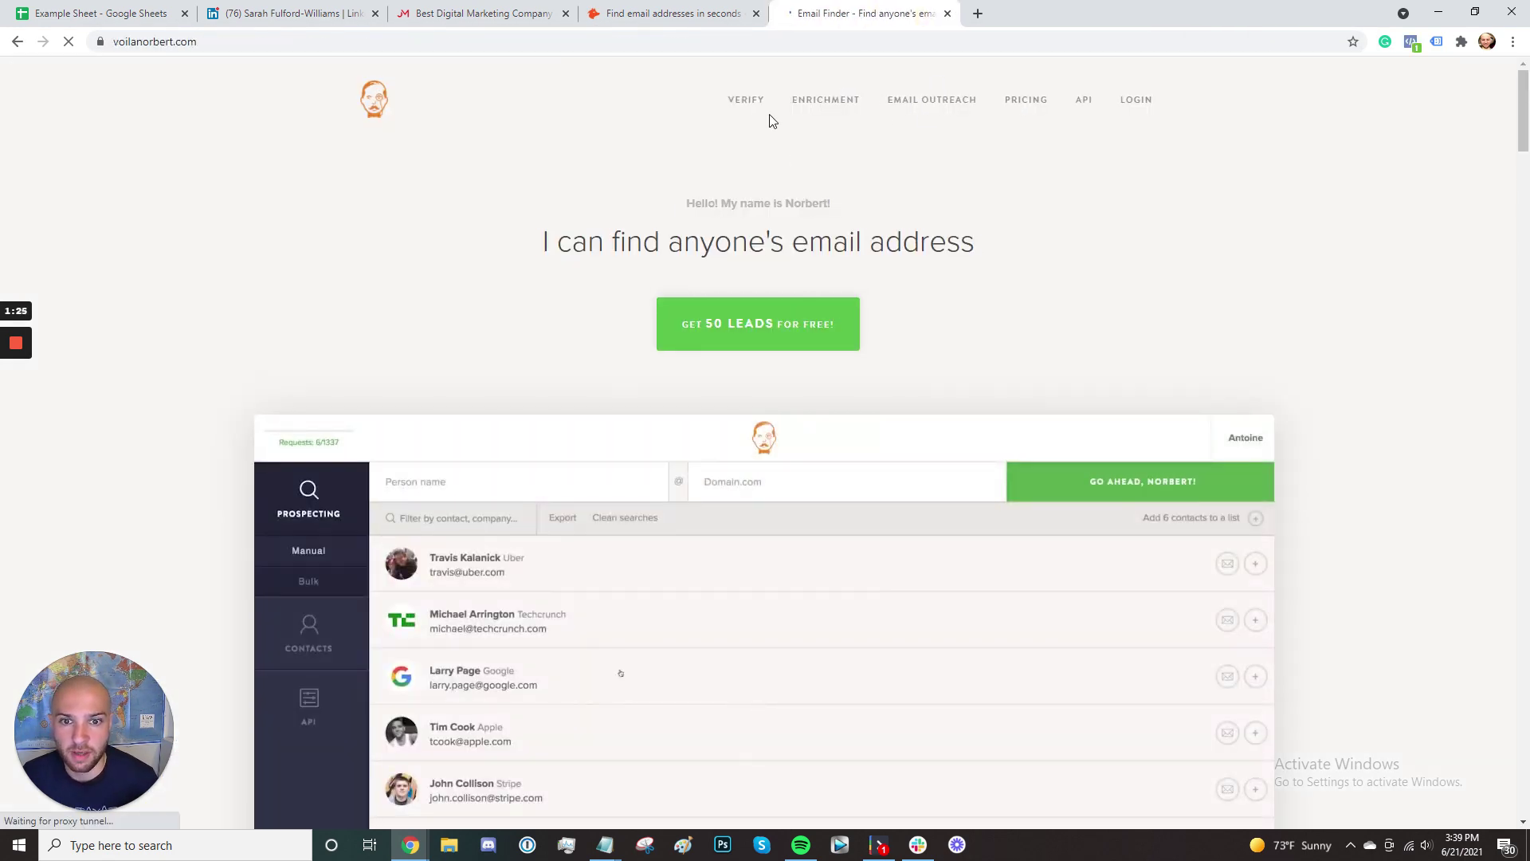
# Step: Try a sample name lookup on Voila Norbert, then close the LinkedIn and Jives Media tabs
pyautogui.click(506, 483)
pyautogui.write('Jack Dorsey')
pyautogui.click(674, 12)
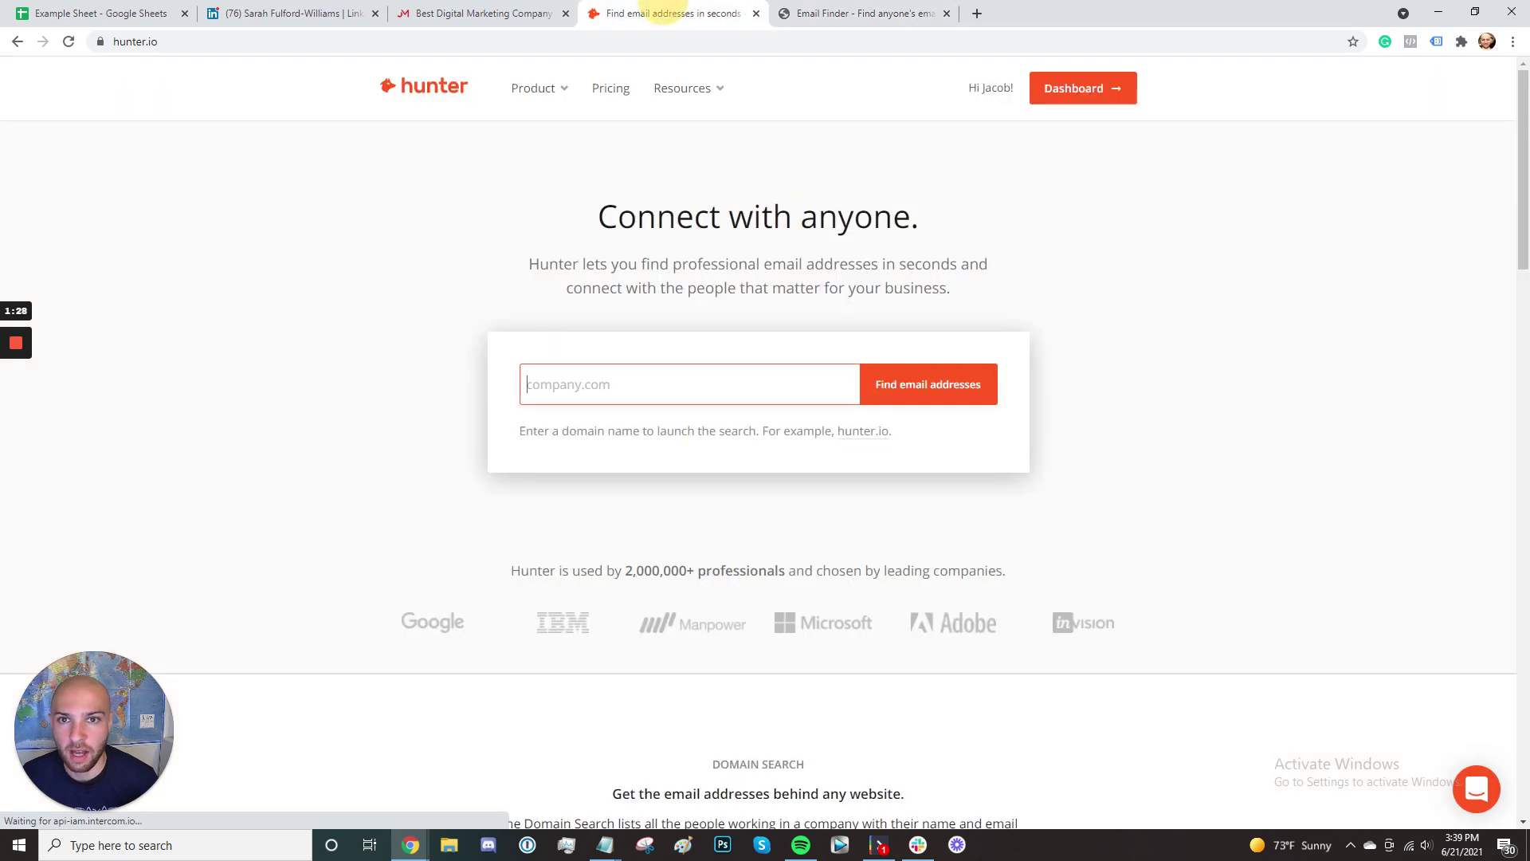
pyautogui.click(470, 13)
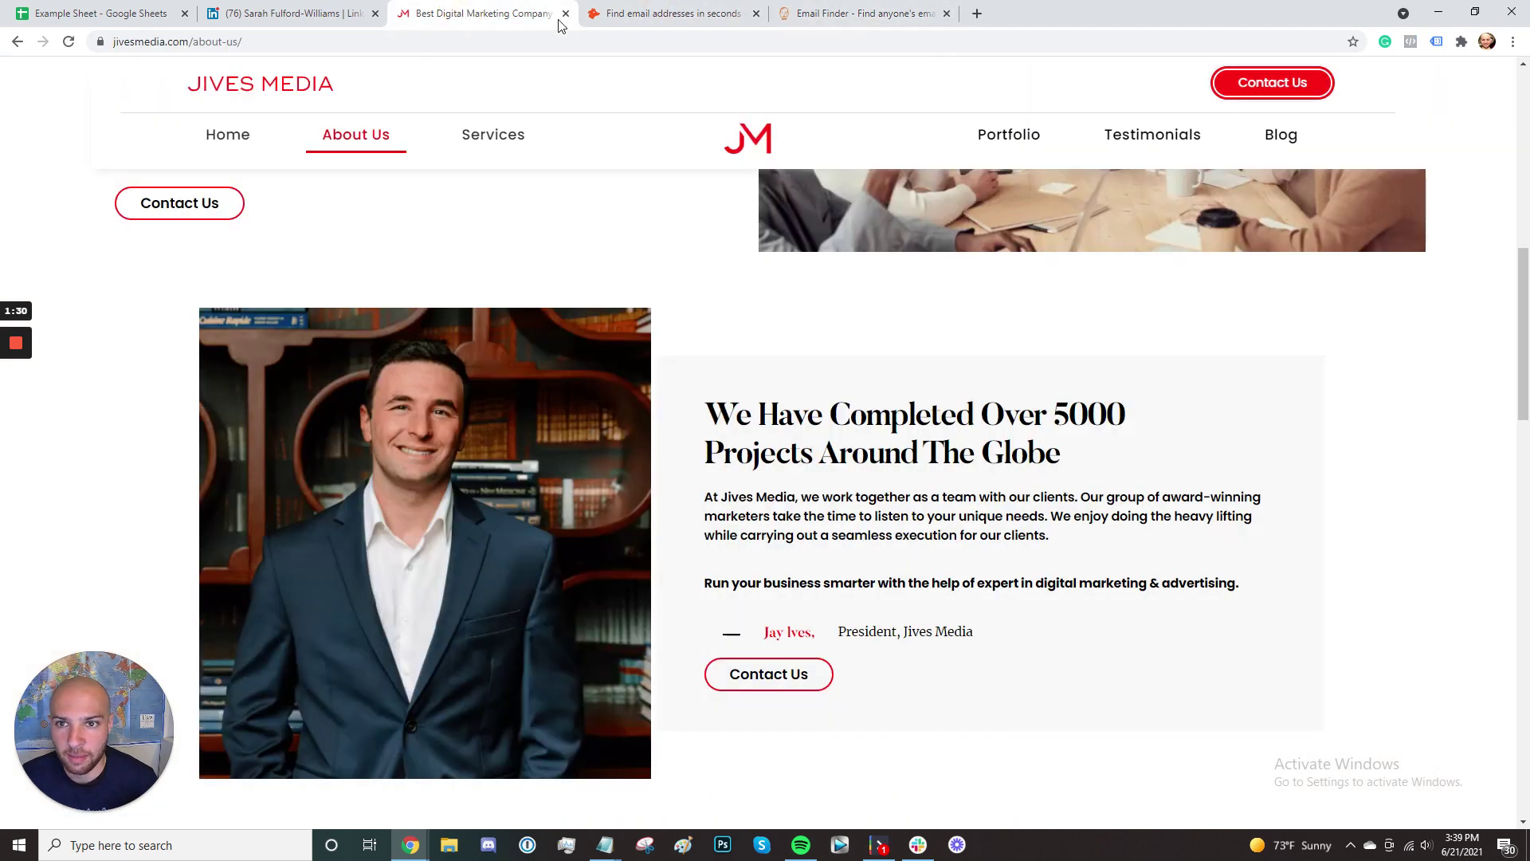
pyautogui.click(376, 13)
pyautogui.click(375, 13)
pyautogui.click(174, 8)
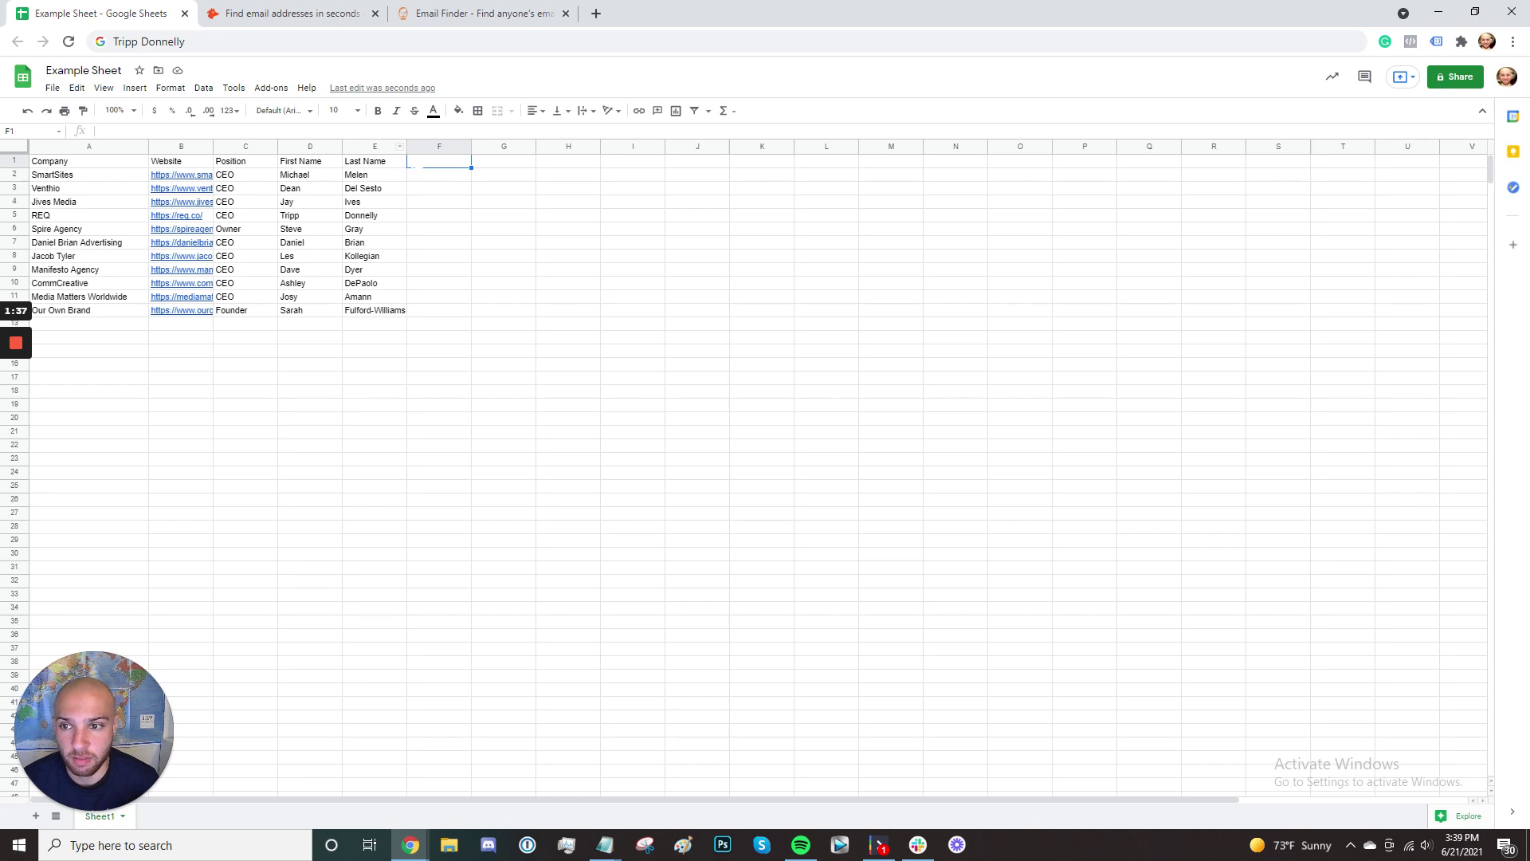
# Step: Search the add-ons marketplace for 'hunter' and confirm Hunter for Sheets is already installed
pyautogui.click(269, 87)
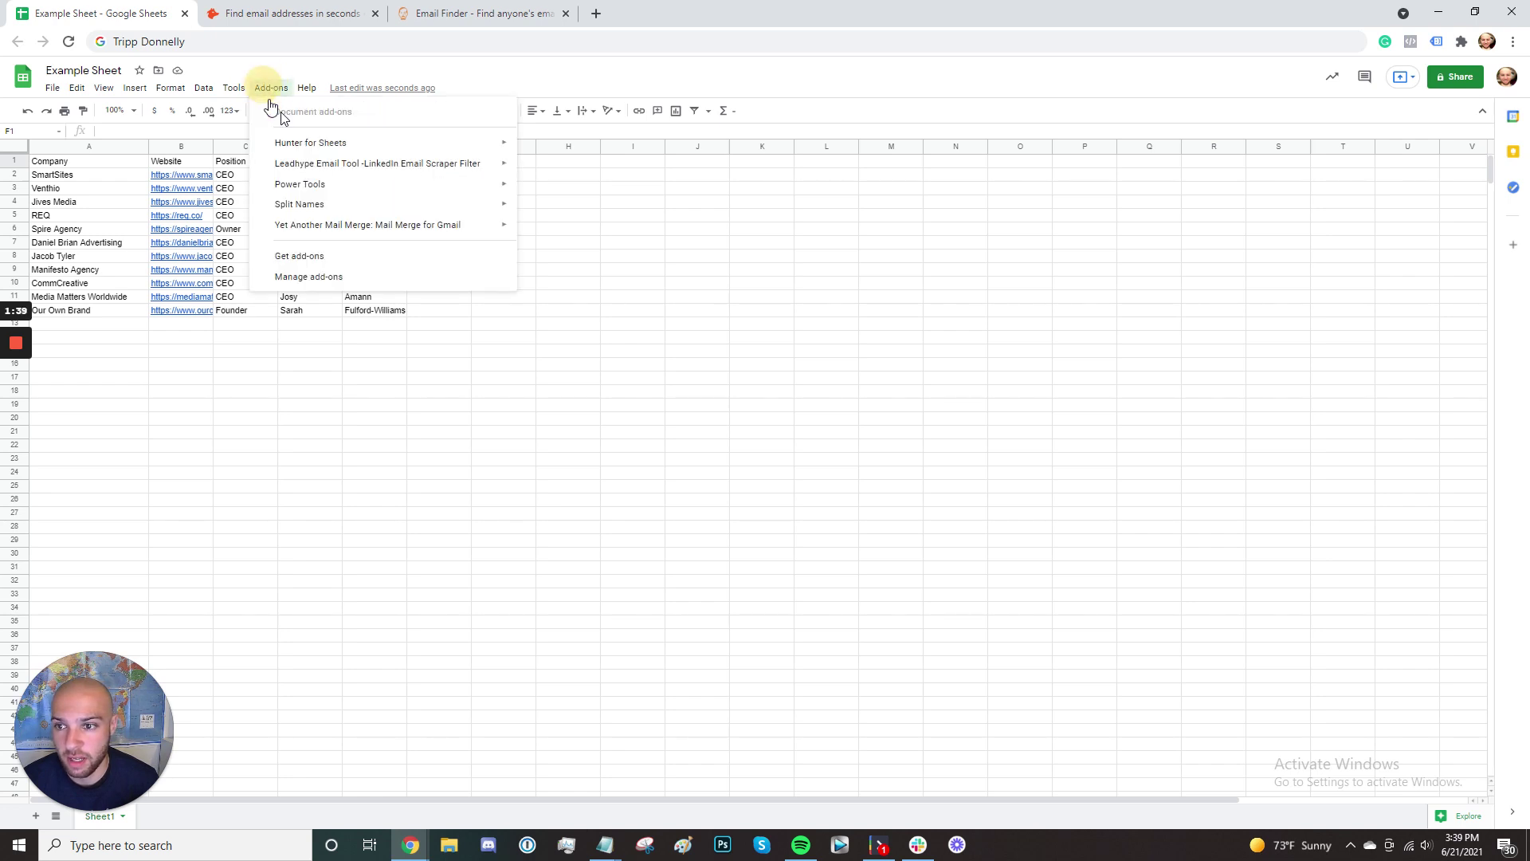
pyautogui.click(336, 257)
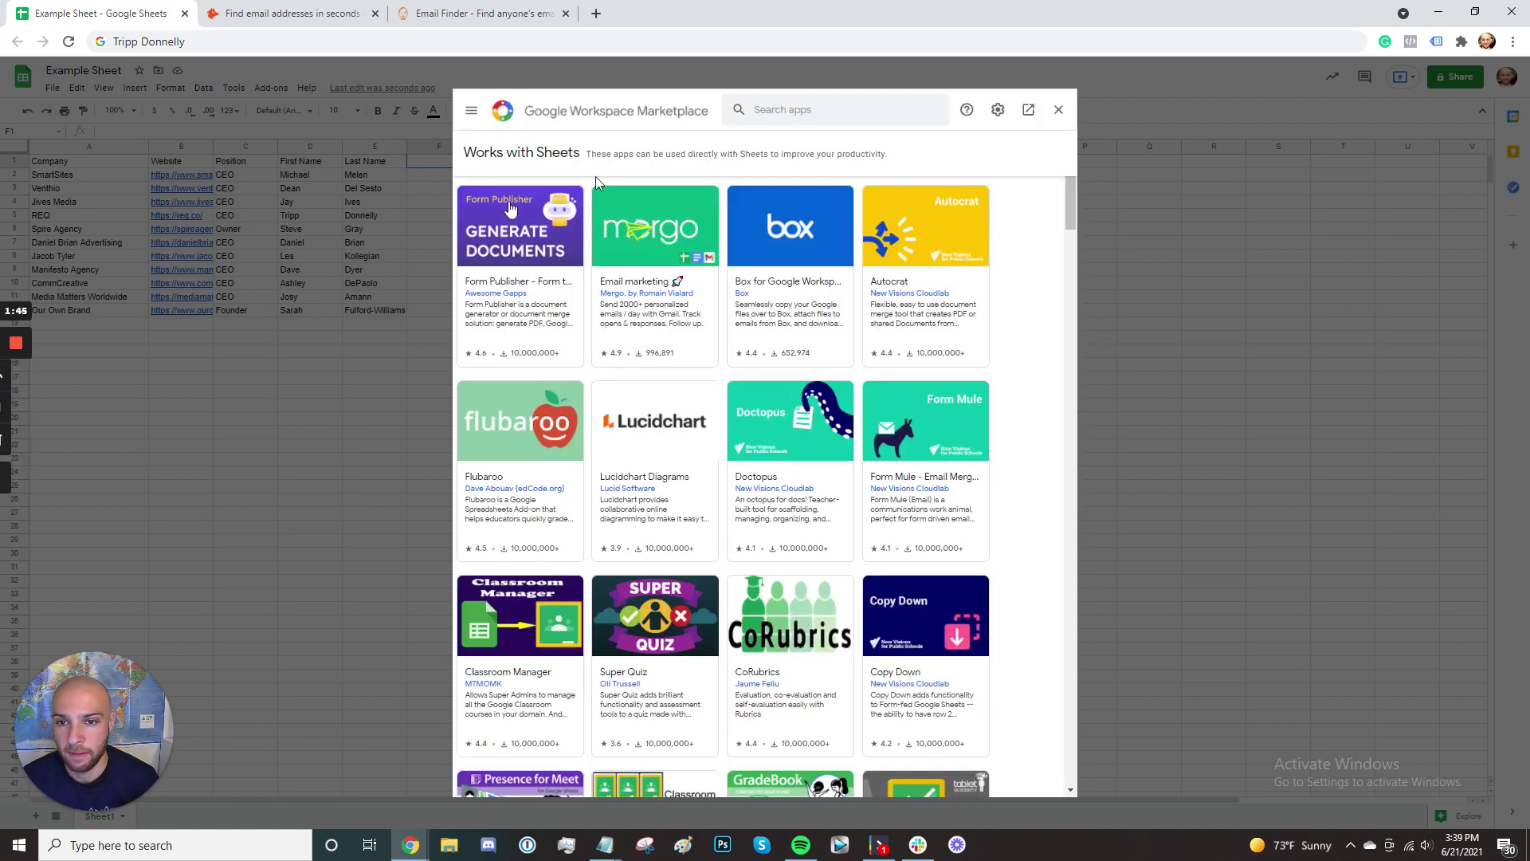
pyautogui.click(817, 115)
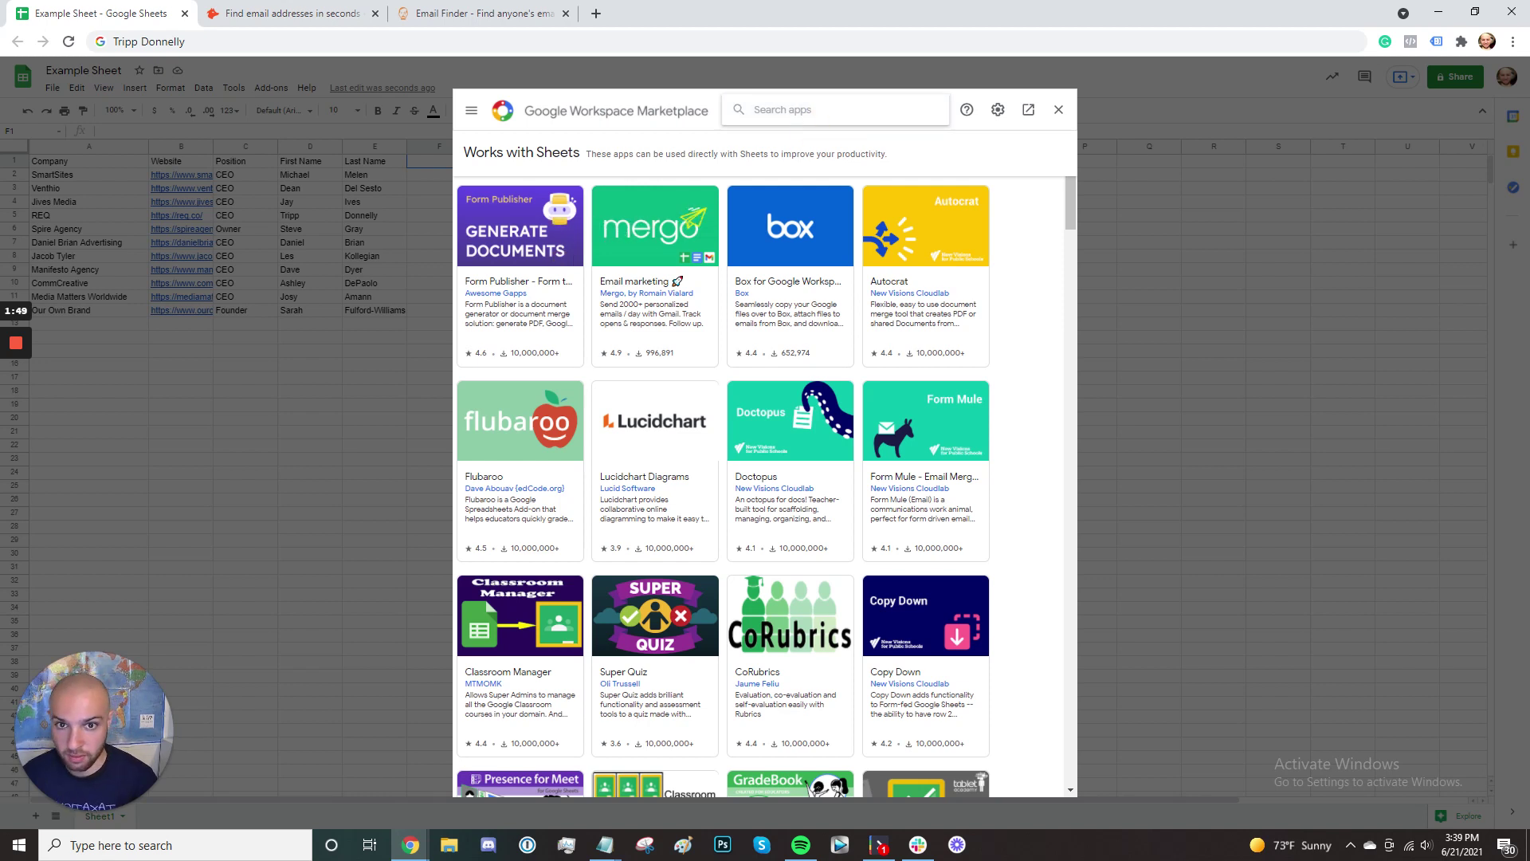
pyautogui.click(813, 111)
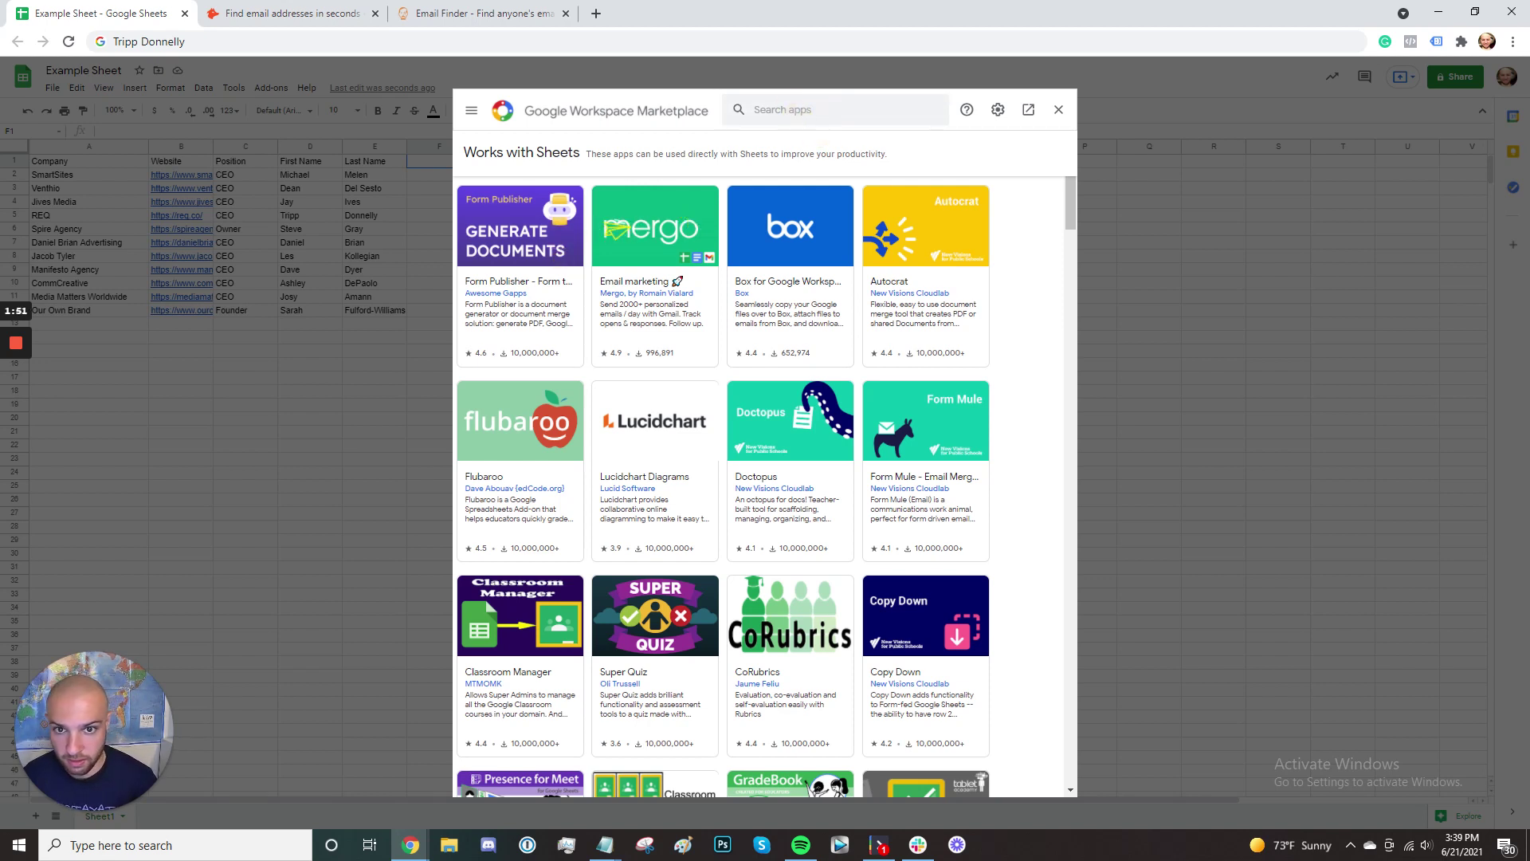
pyautogui.click(761, 108)
pyautogui.write('hu')
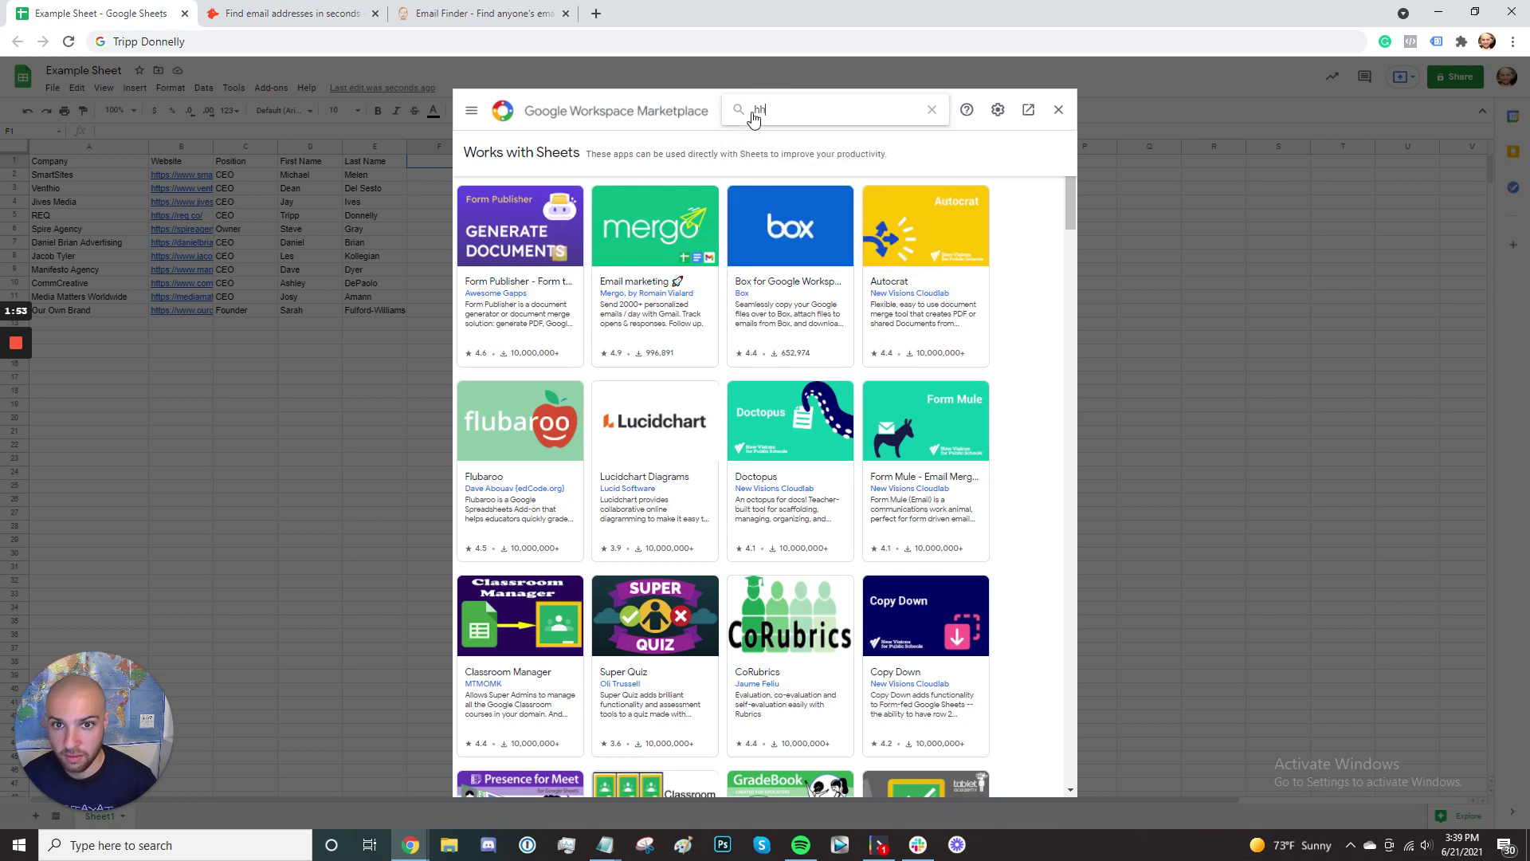
pyautogui.write('nter')
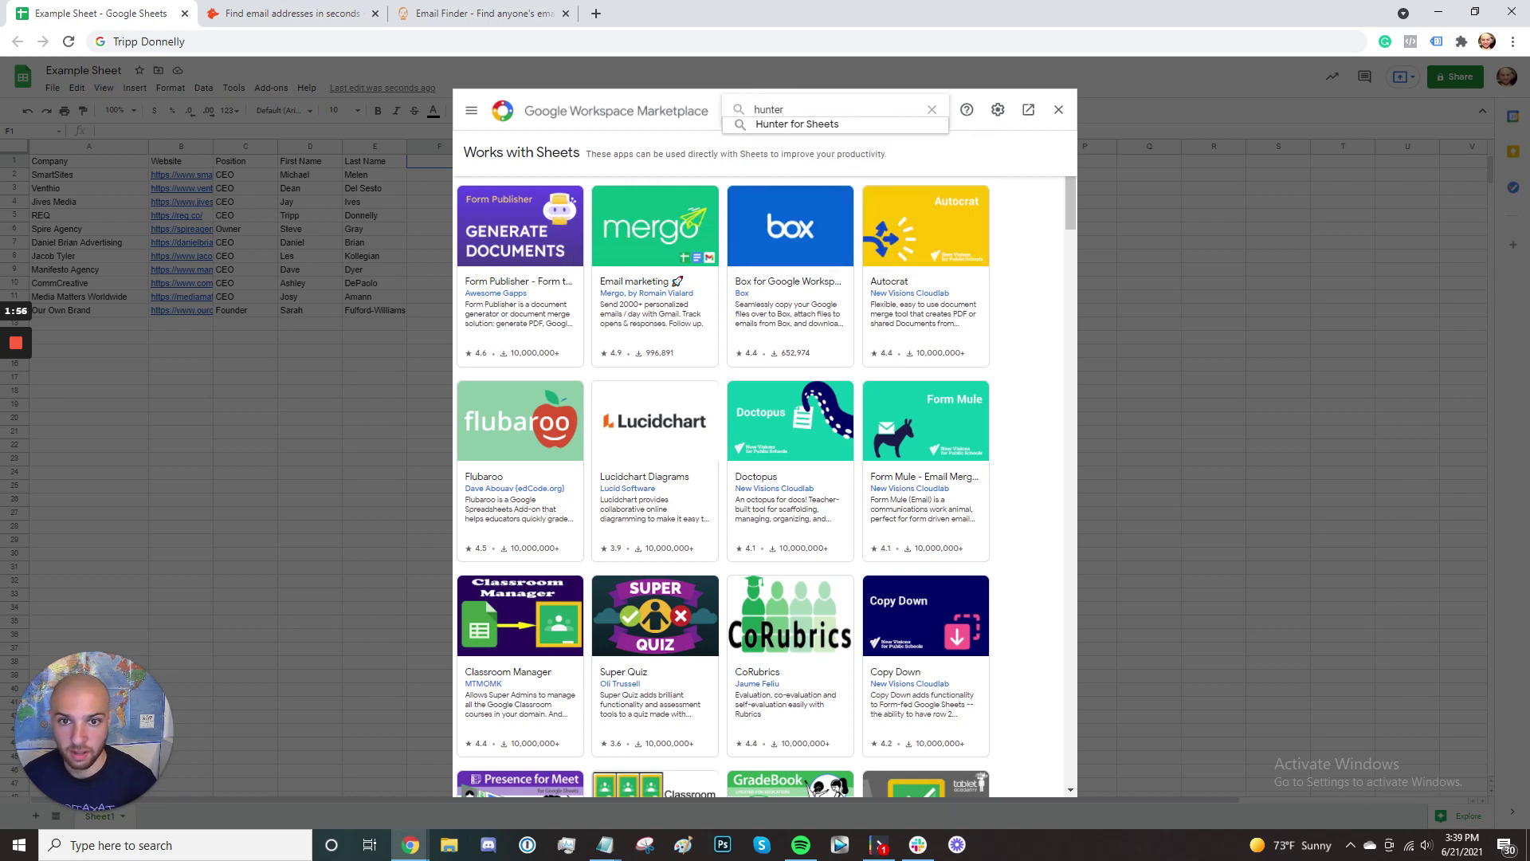
pyautogui.click(763, 121)
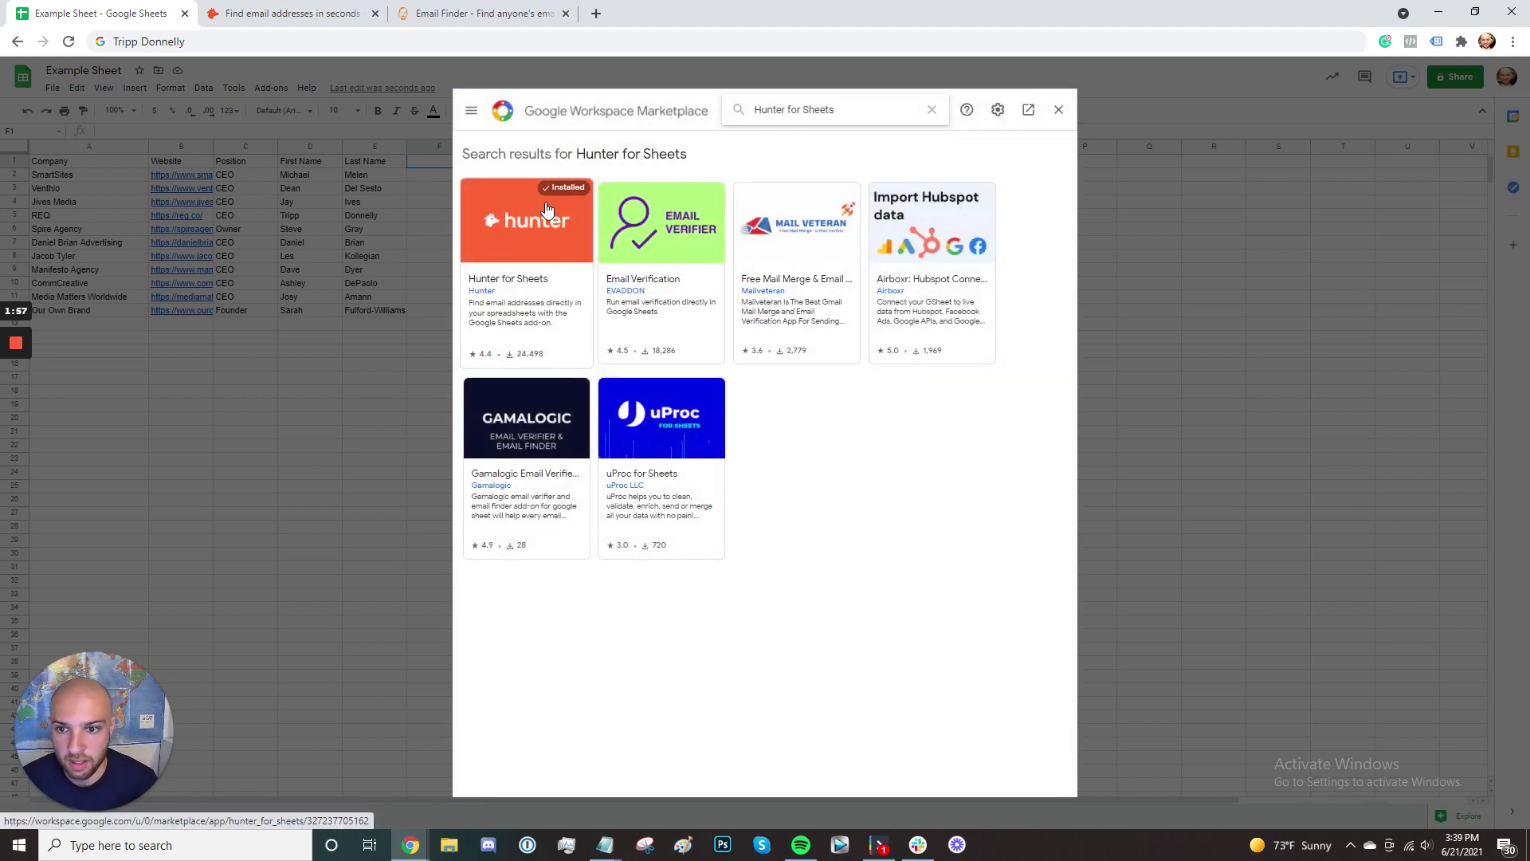
pyautogui.click(562, 270)
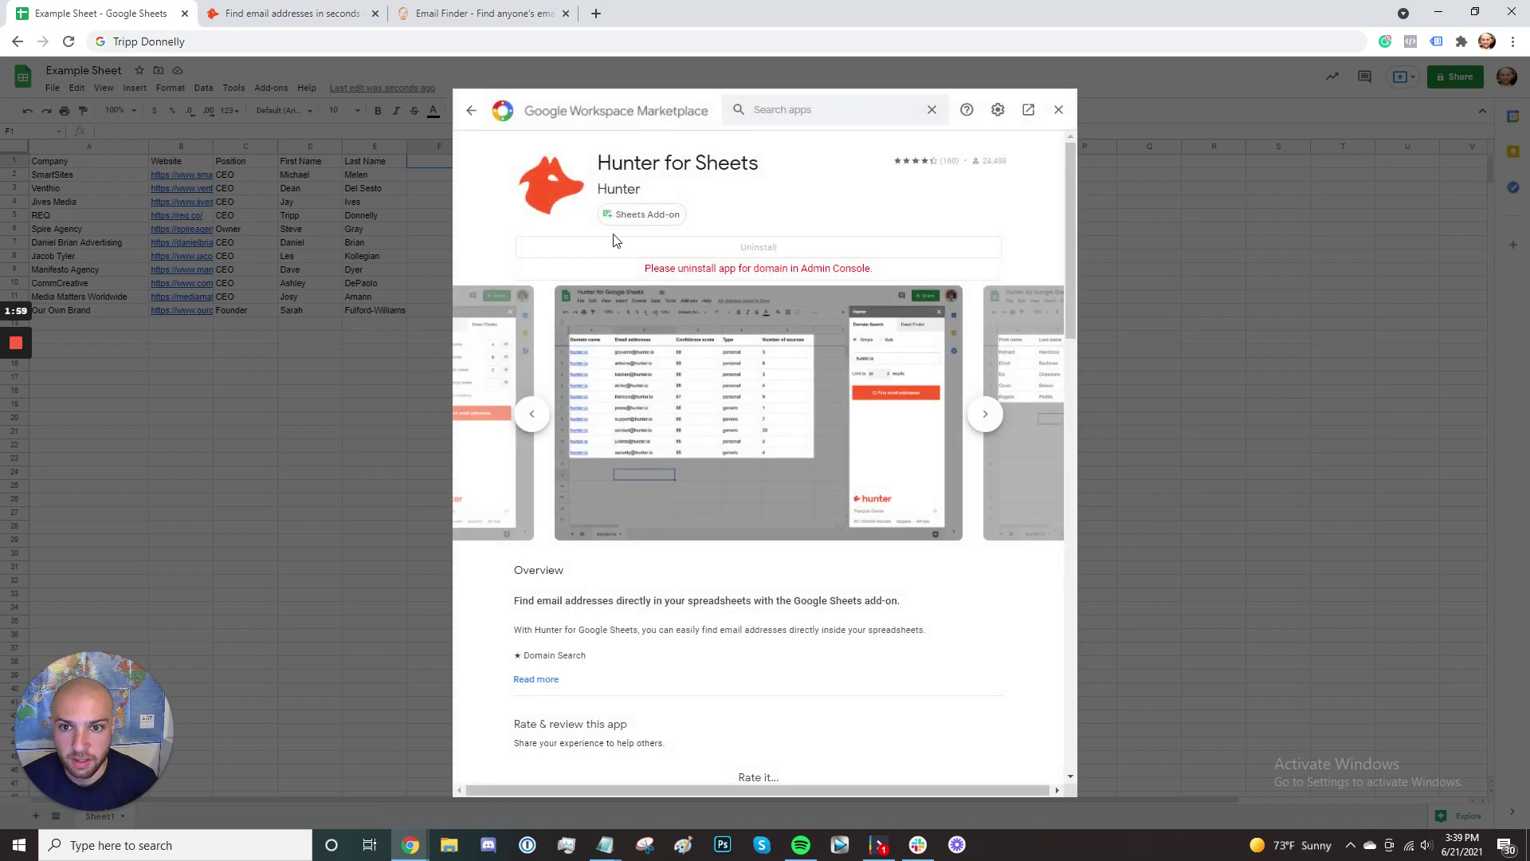
pyautogui.click(1059, 109)
# Step: Launch Hunter for Sheets from the Add-ons menu
pyautogui.click(268, 87)
pyautogui.moveTo(277, 146)
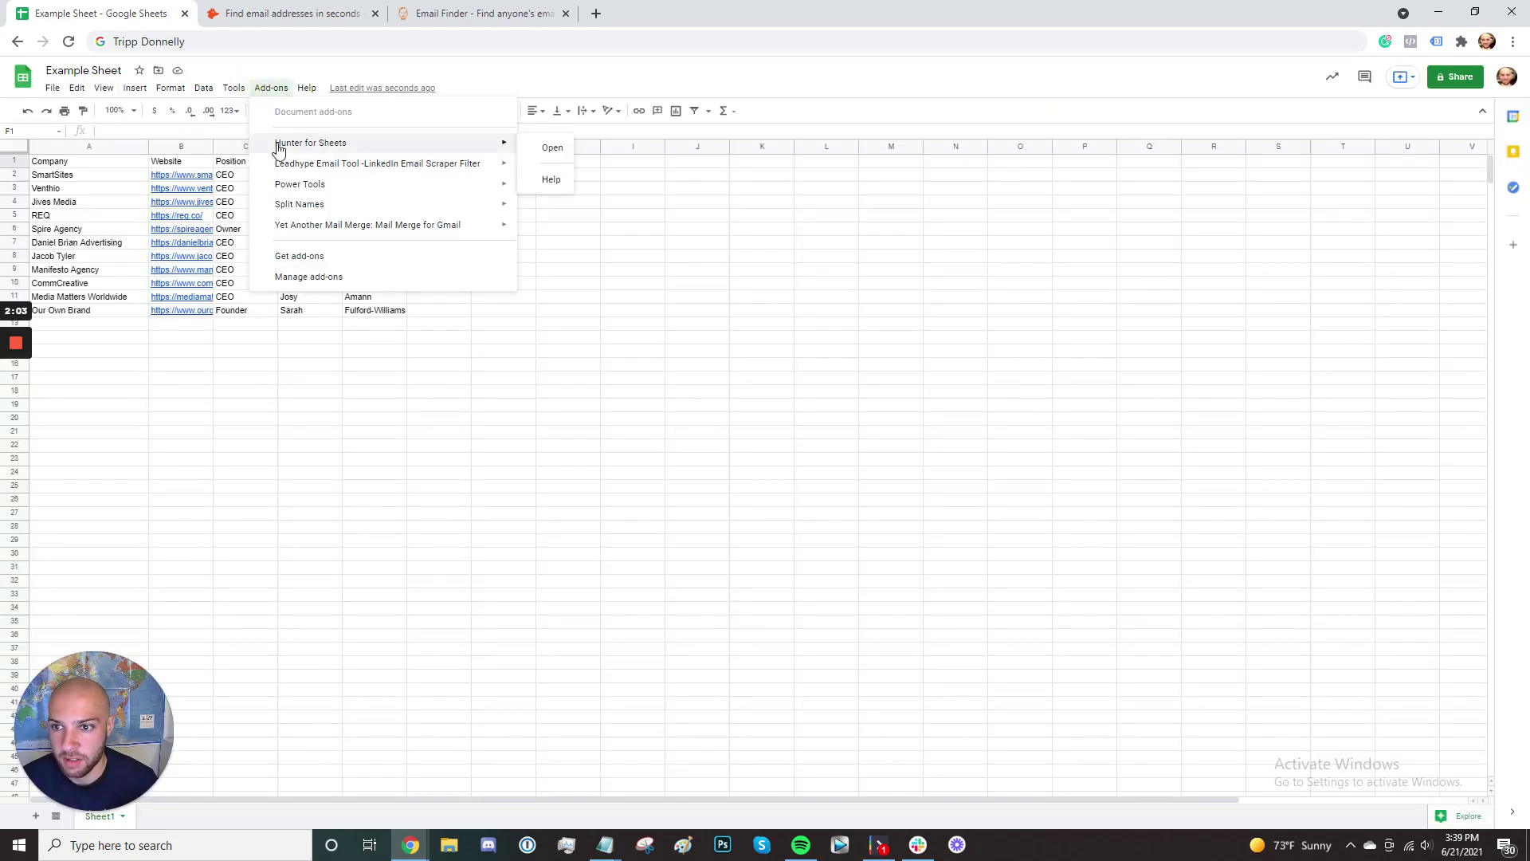
pyautogui.click(550, 148)
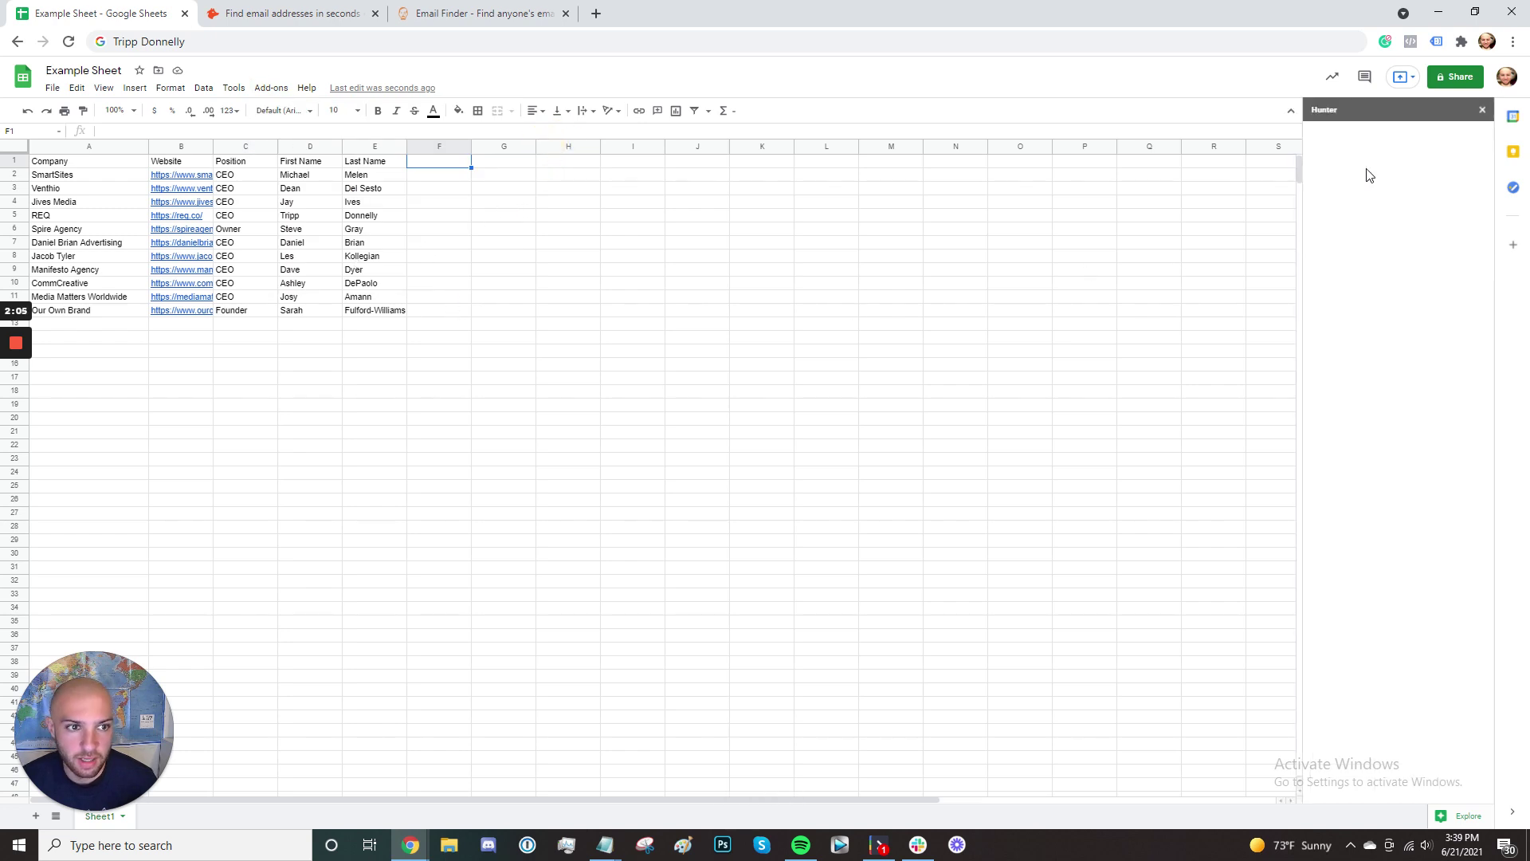
# Step: Map first name D, last name E, domain B, company A in Hunter's Finder and find all emails
pyautogui.click(1399, 140)
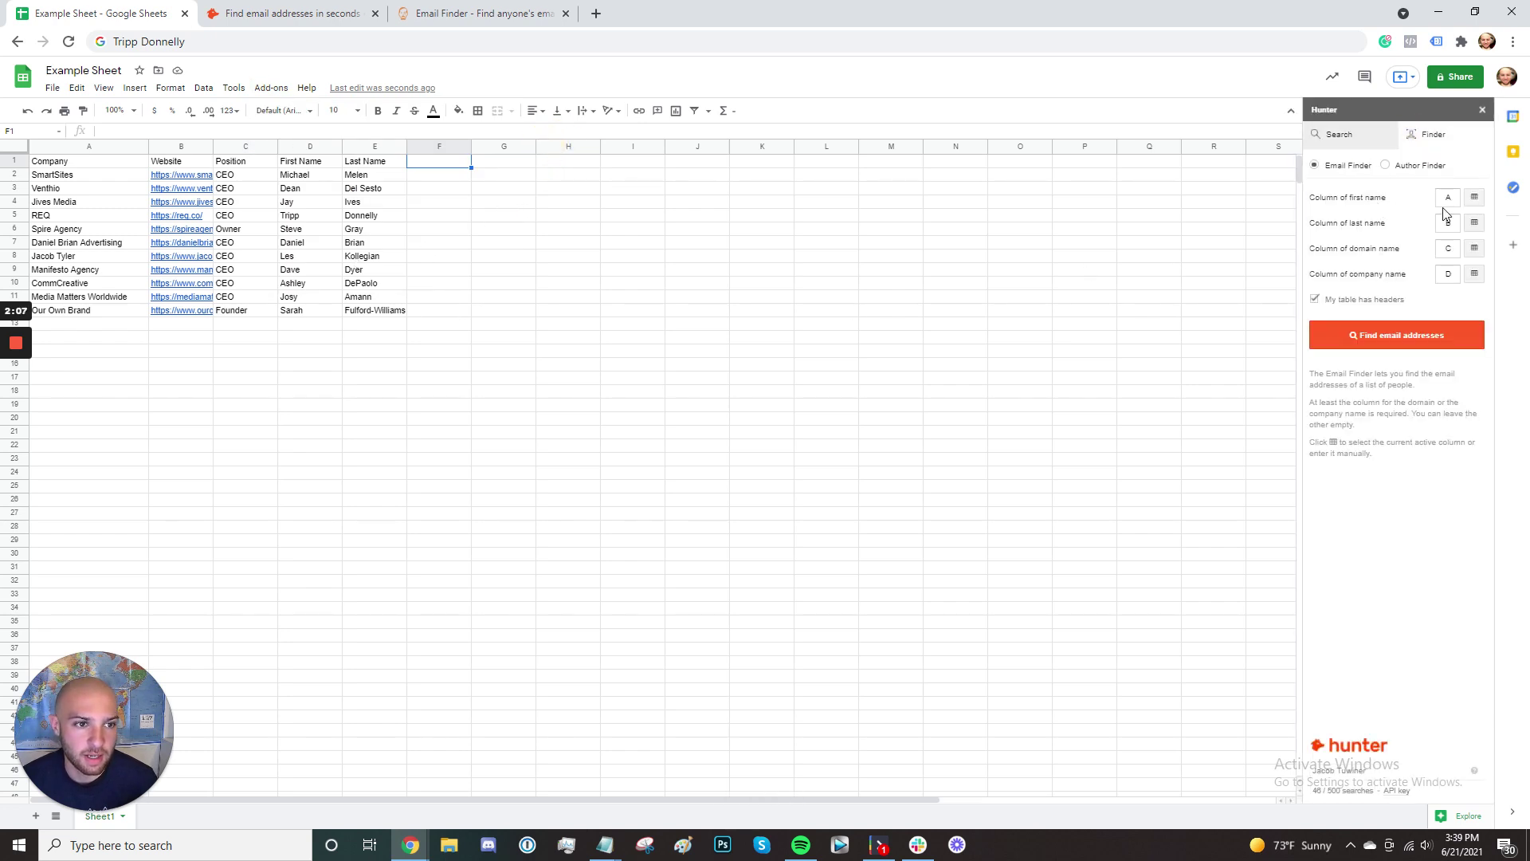
pyautogui.hotkey('ctrl', '+')
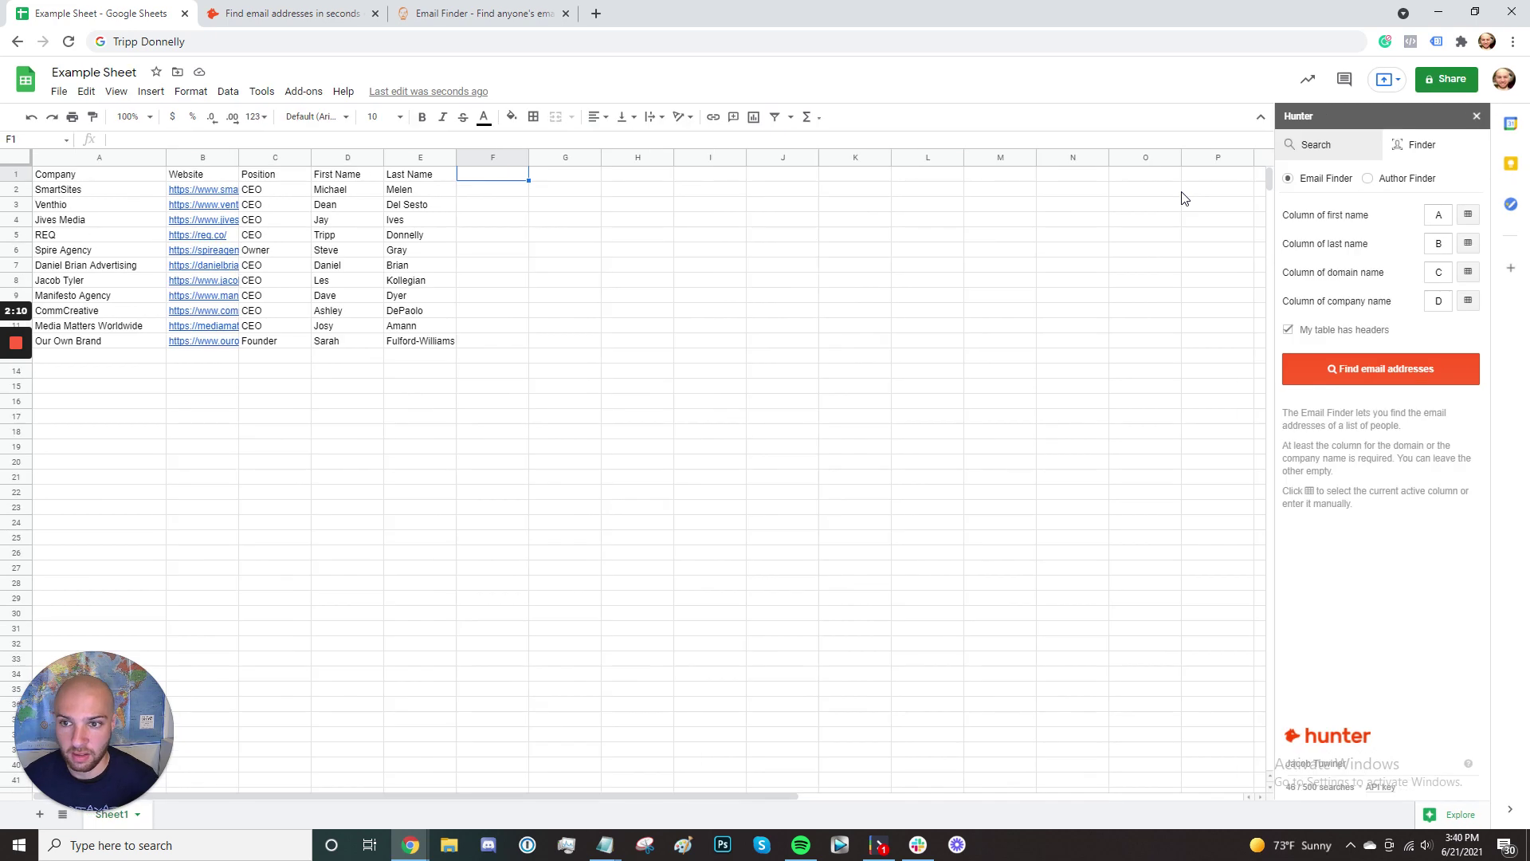
pyautogui.click(1439, 214)
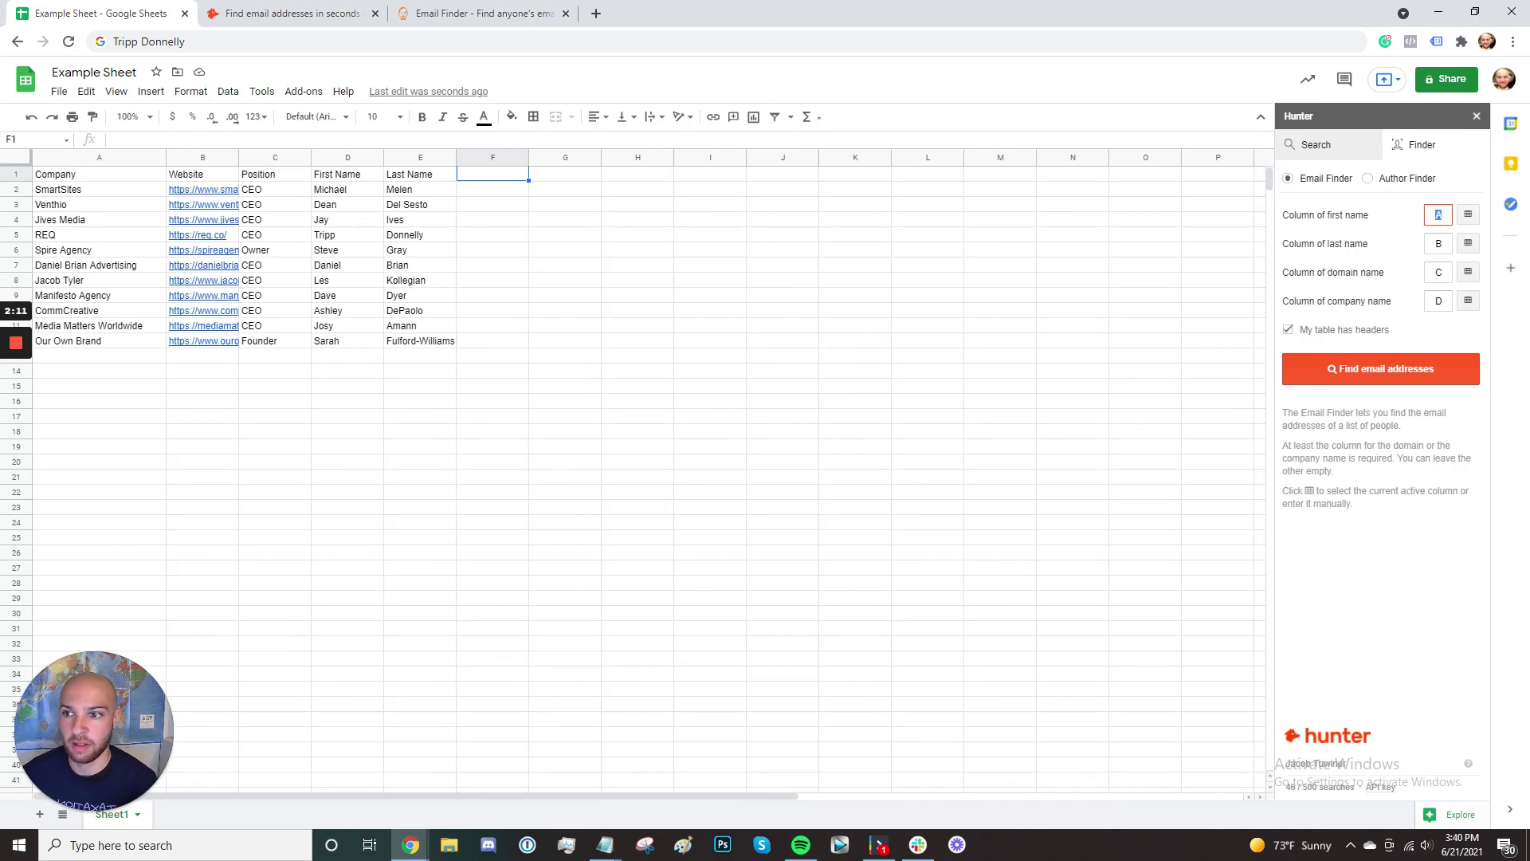
pyautogui.press('Tab')
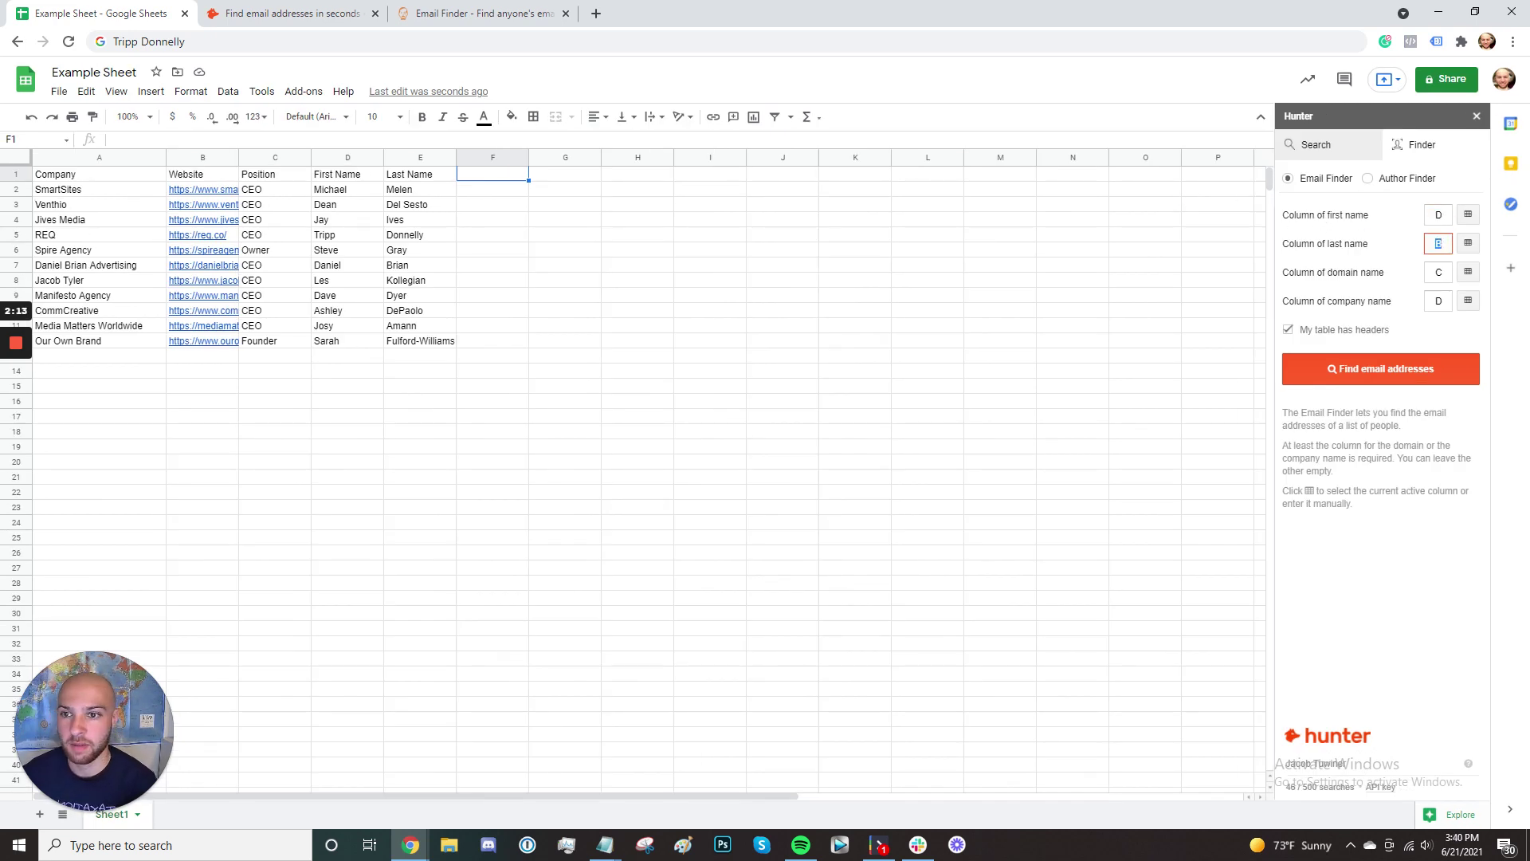
pyautogui.press('Tab')
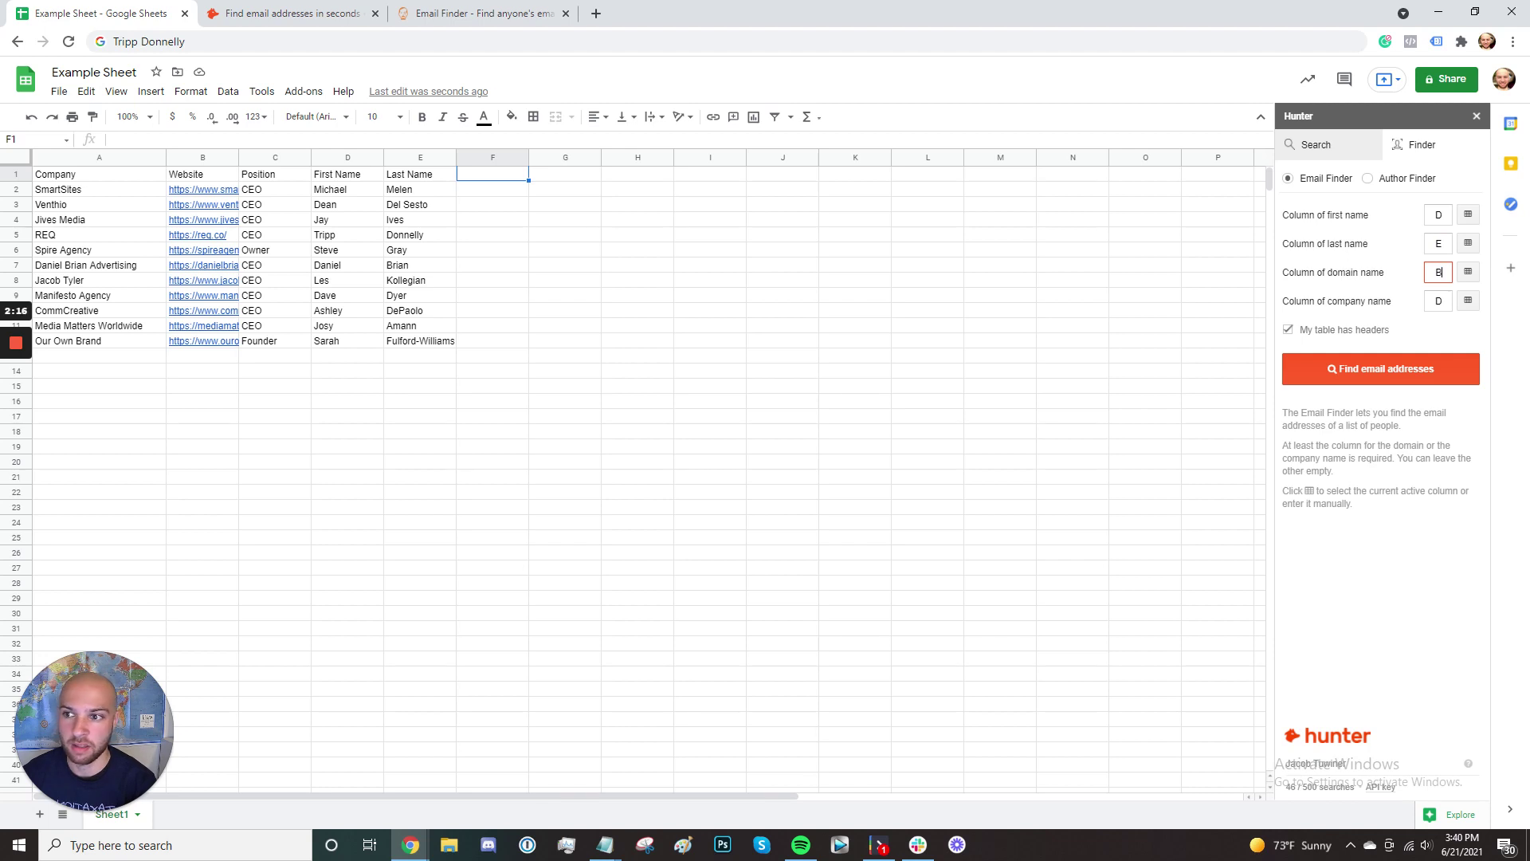
pyautogui.press('Tab')
pyautogui.press('Return')
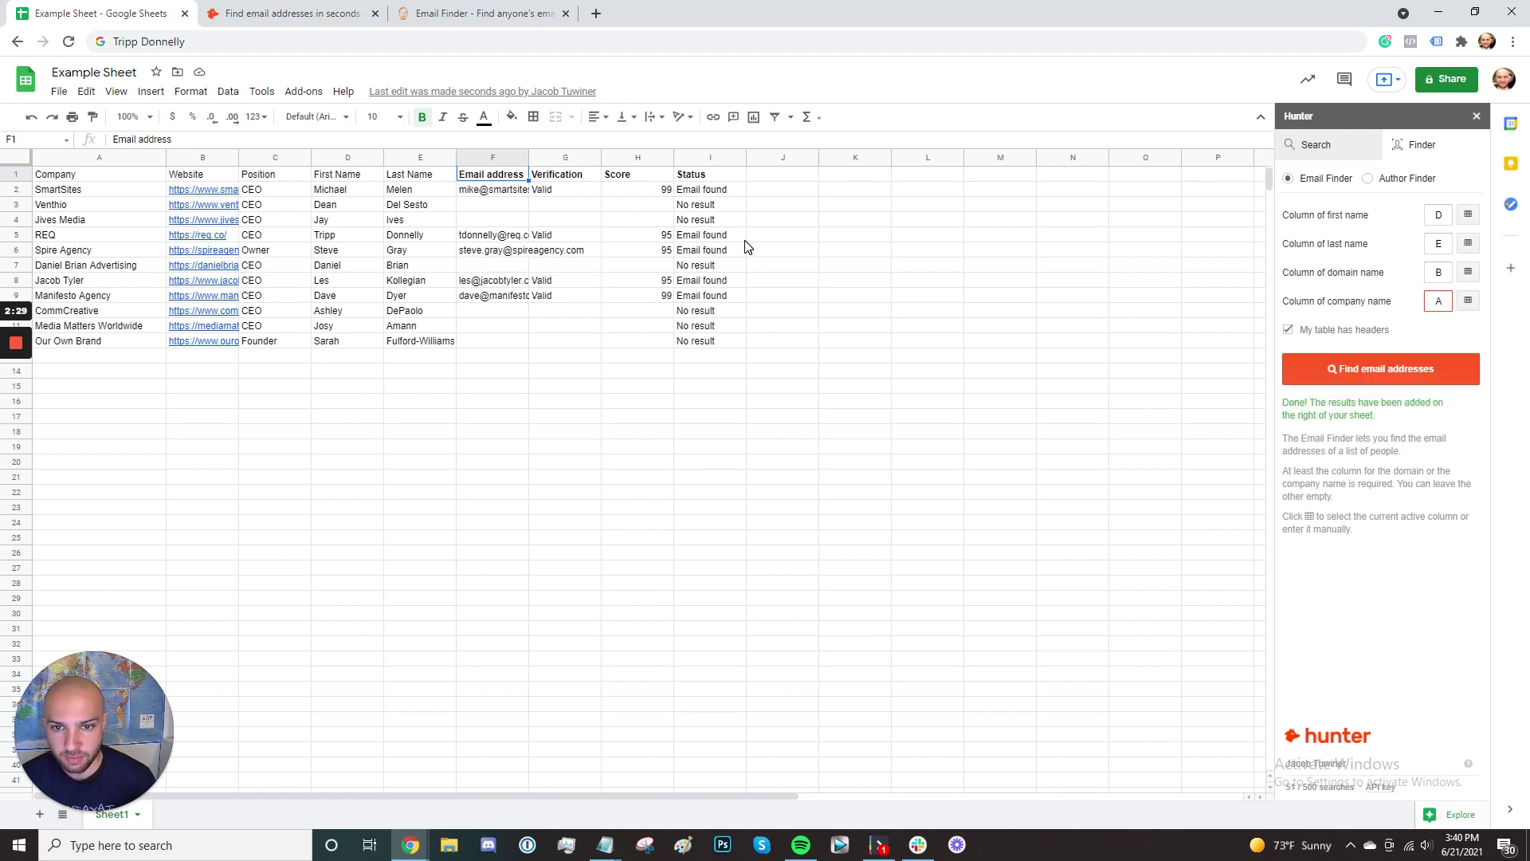
# Step: Close the Hunter sidebar, hide the menus with Ctrl+Shift+F, and bring up Email Permutator+
pyautogui.click(1477, 116)
pyautogui.hotkey('ctrl', 'shift', 'f')
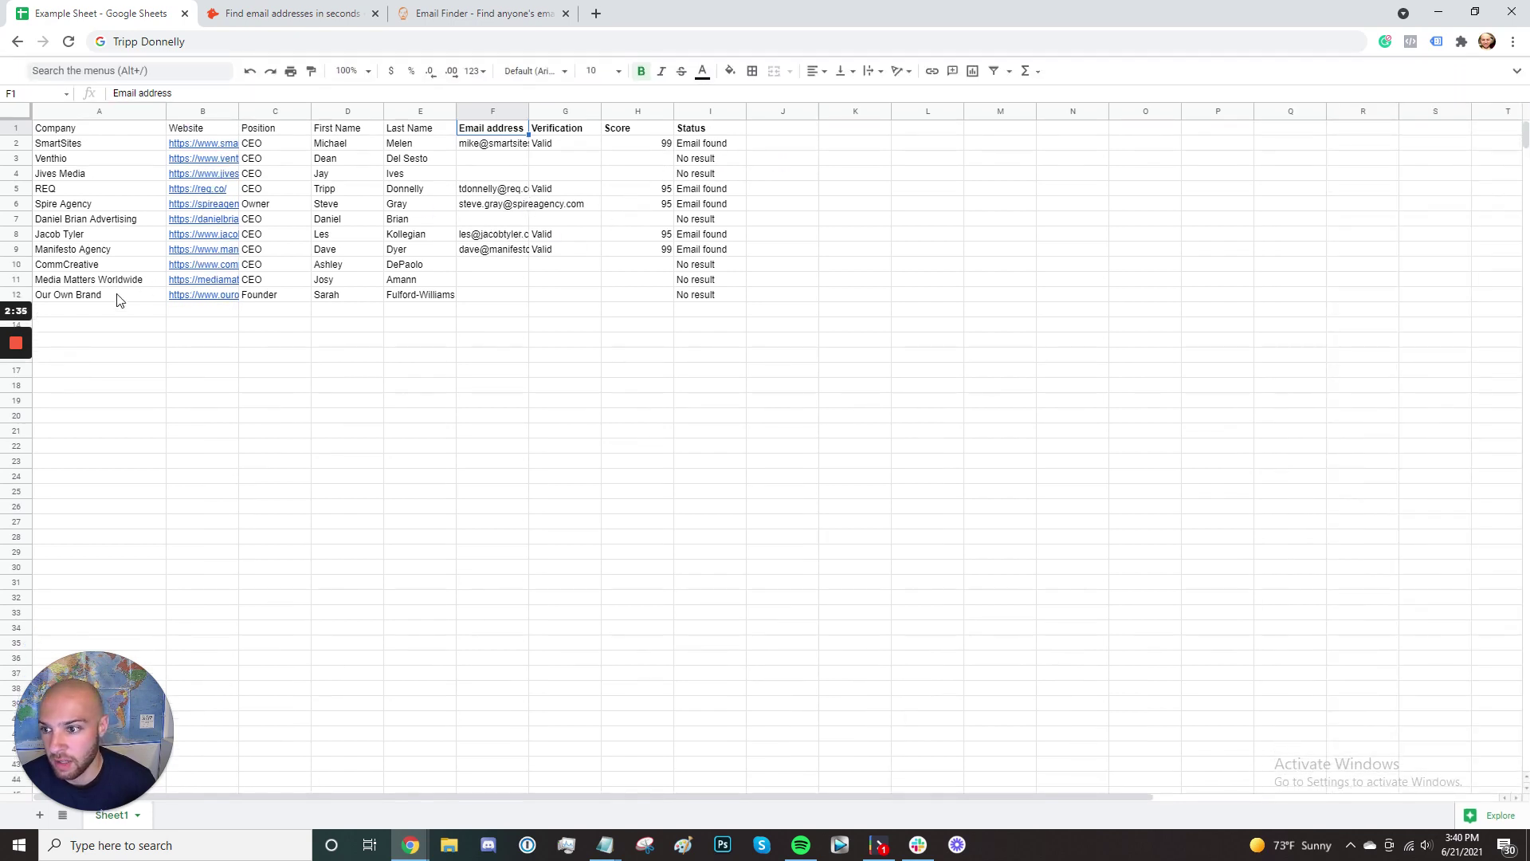
pyautogui.moveTo(117, 300); pyautogui.dragTo(111, 145)
pyautogui.click(398, 341)
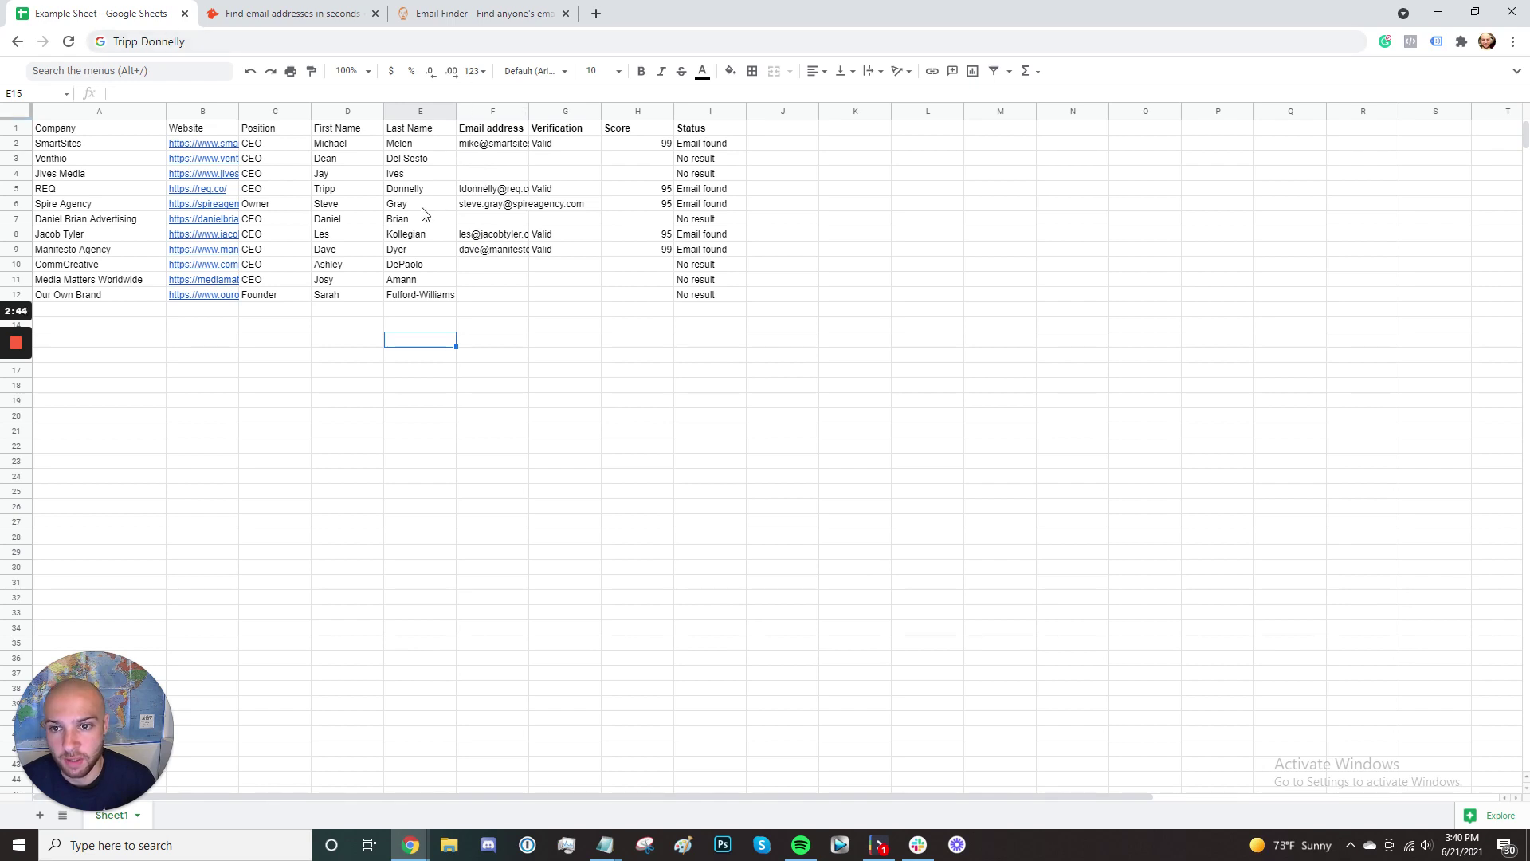
pyautogui.click(17, 408)
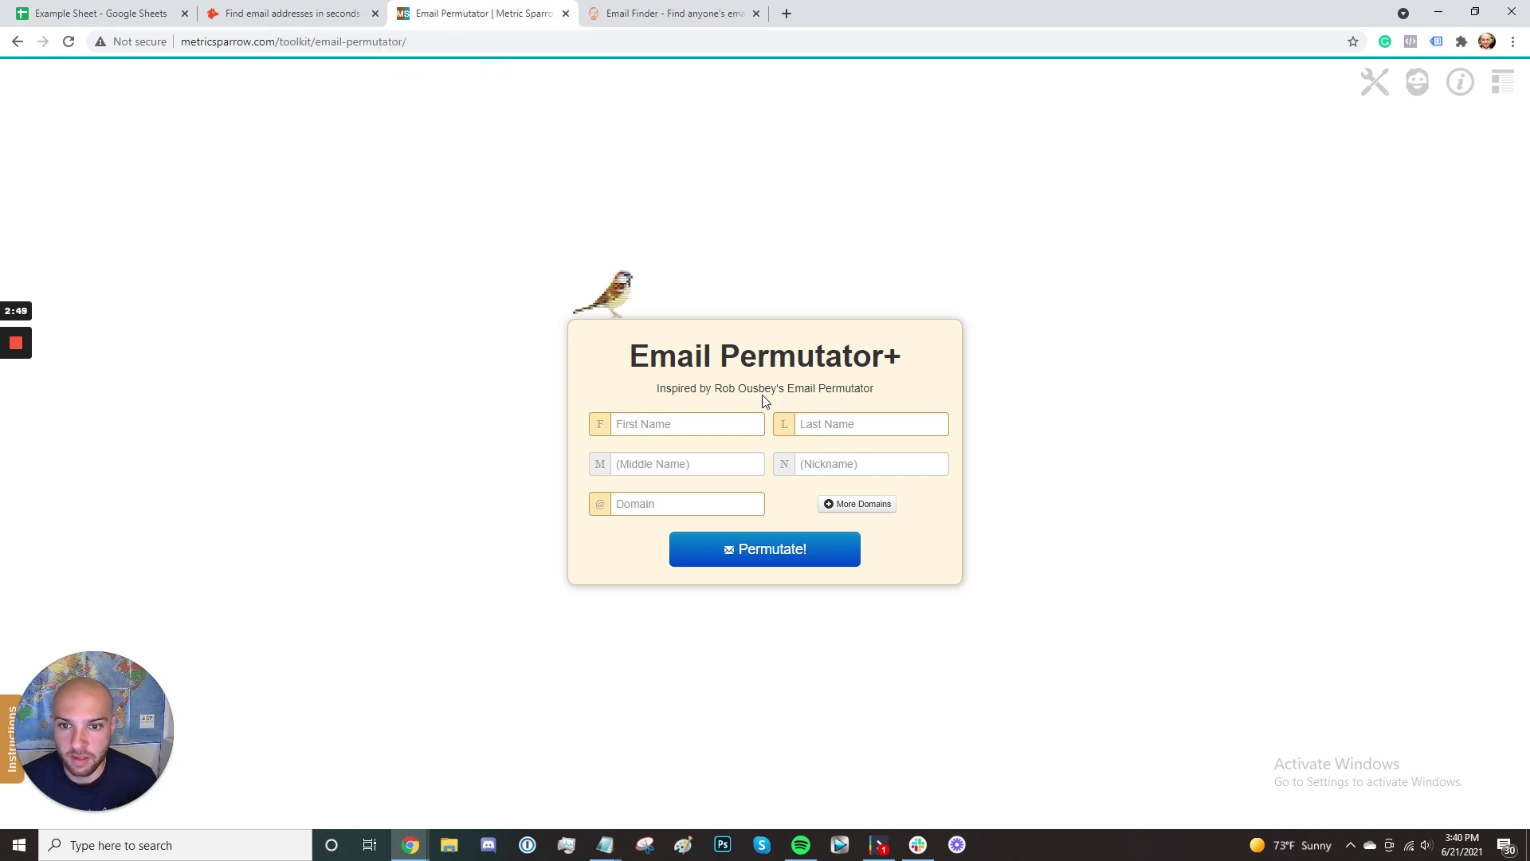
# Step: Reopen the Email Permutator+ page, then return to the lead sheet and right-click the Venthio row
pyautogui.click(17, 41)
pyautogui.click(18, 42)
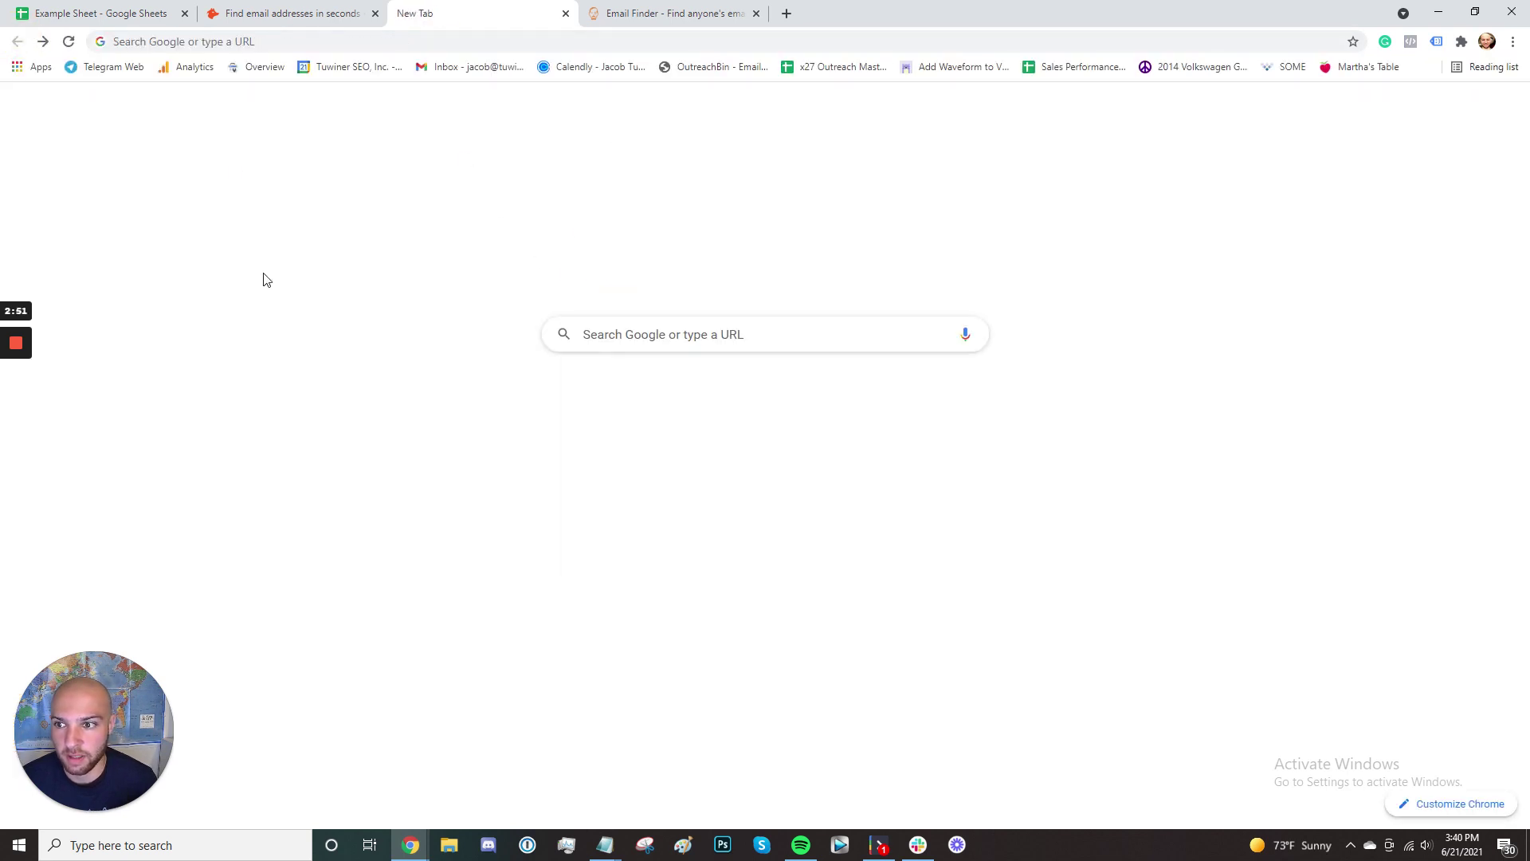
pyautogui.click(43, 42)
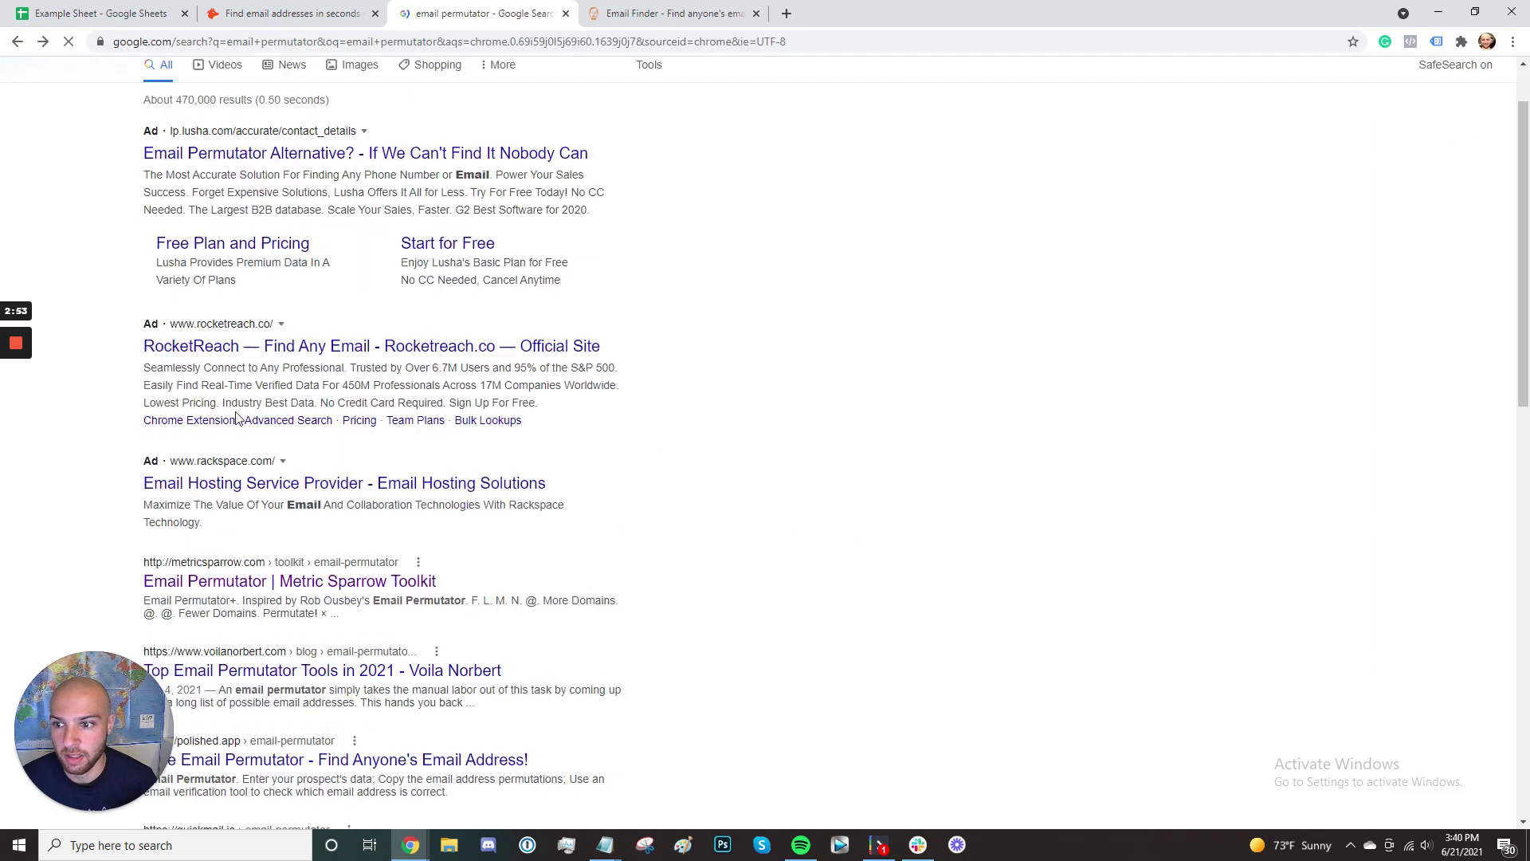
pyautogui.click(286, 563)
pyautogui.click(273, 13)
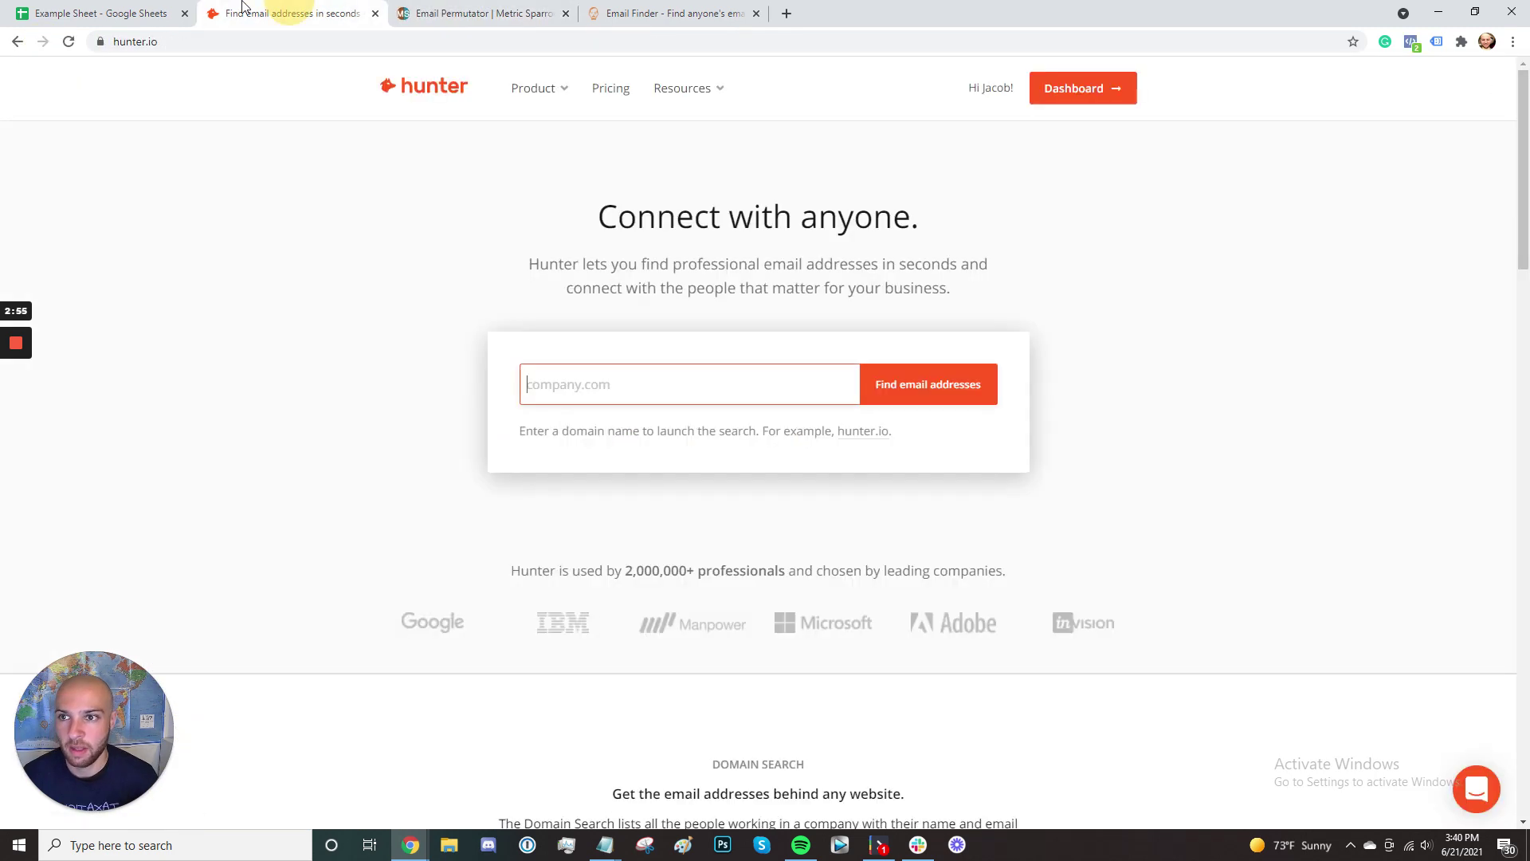
pyautogui.click(135, 12)
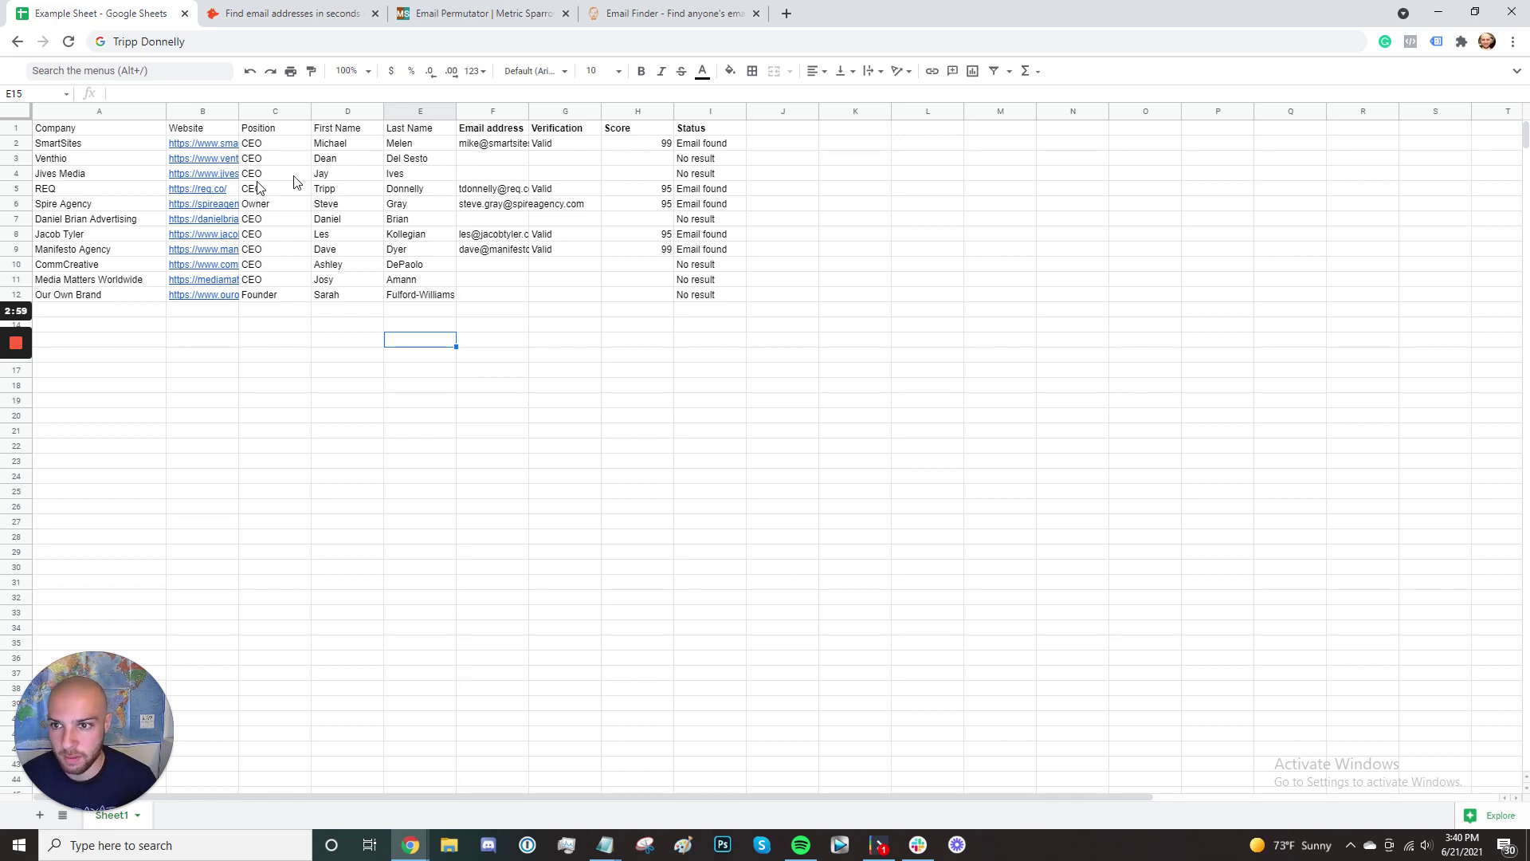
pyautogui.rightClick(16, 158)
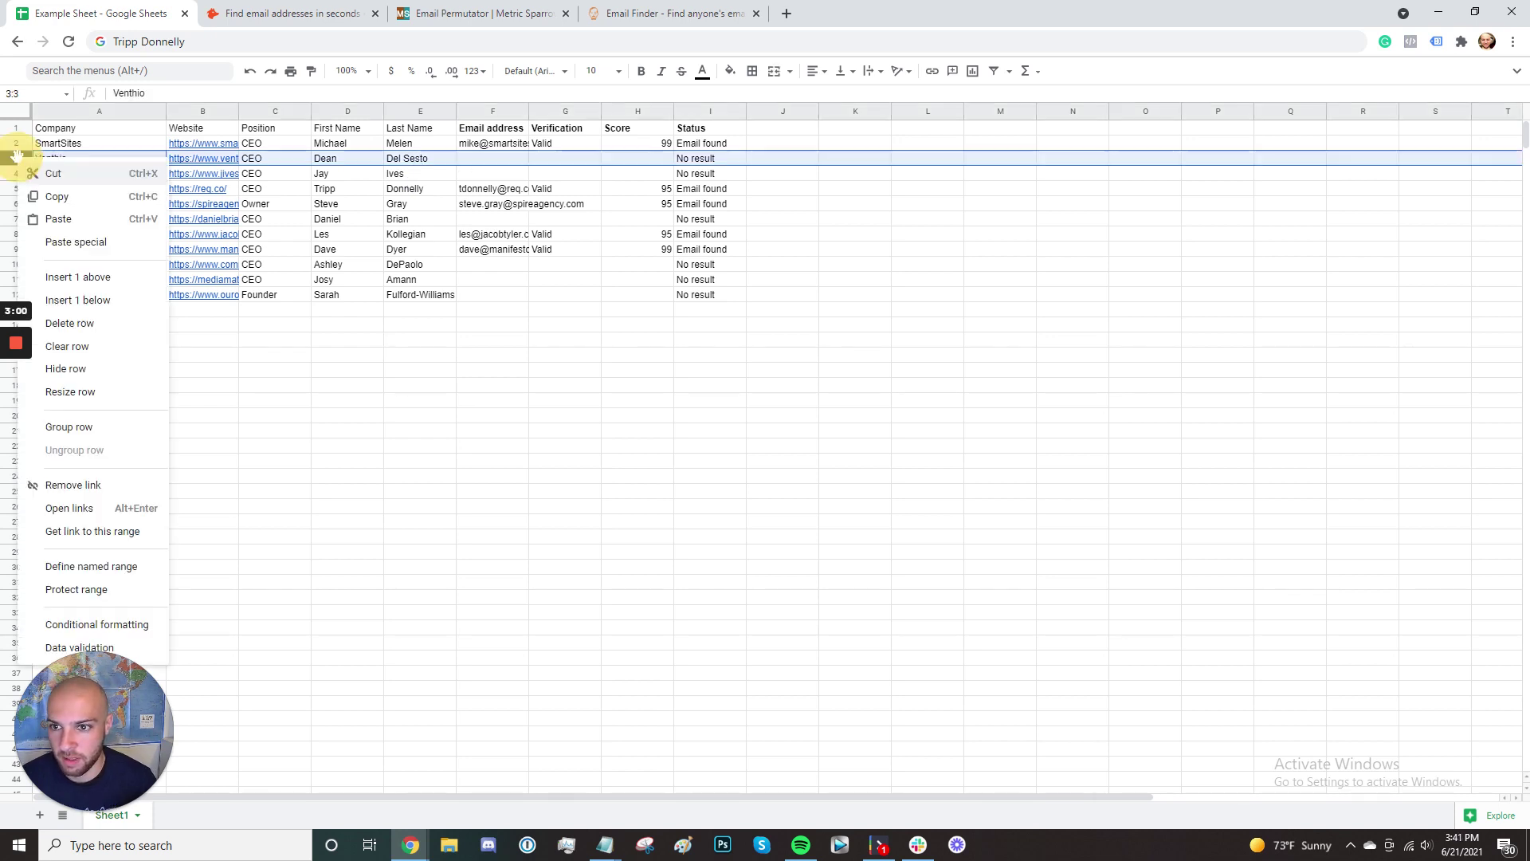
# Step: Delete the Venthio and Our Own Brand rows and preview the Media Matters Worldwide site in B10
pyautogui.click(116, 324)
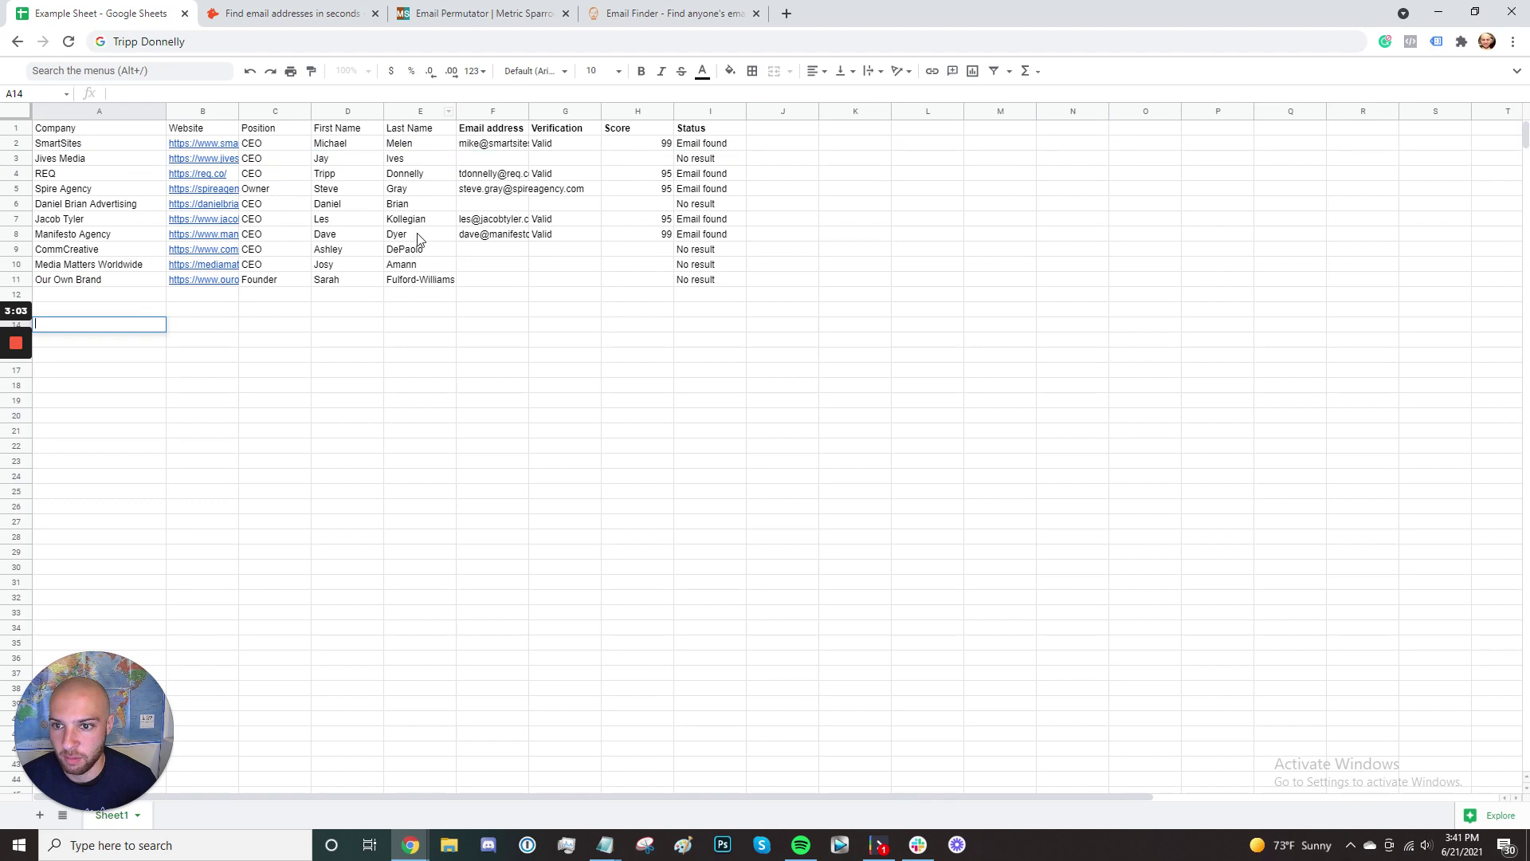
pyautogui.scroll(-1, 386, 273)
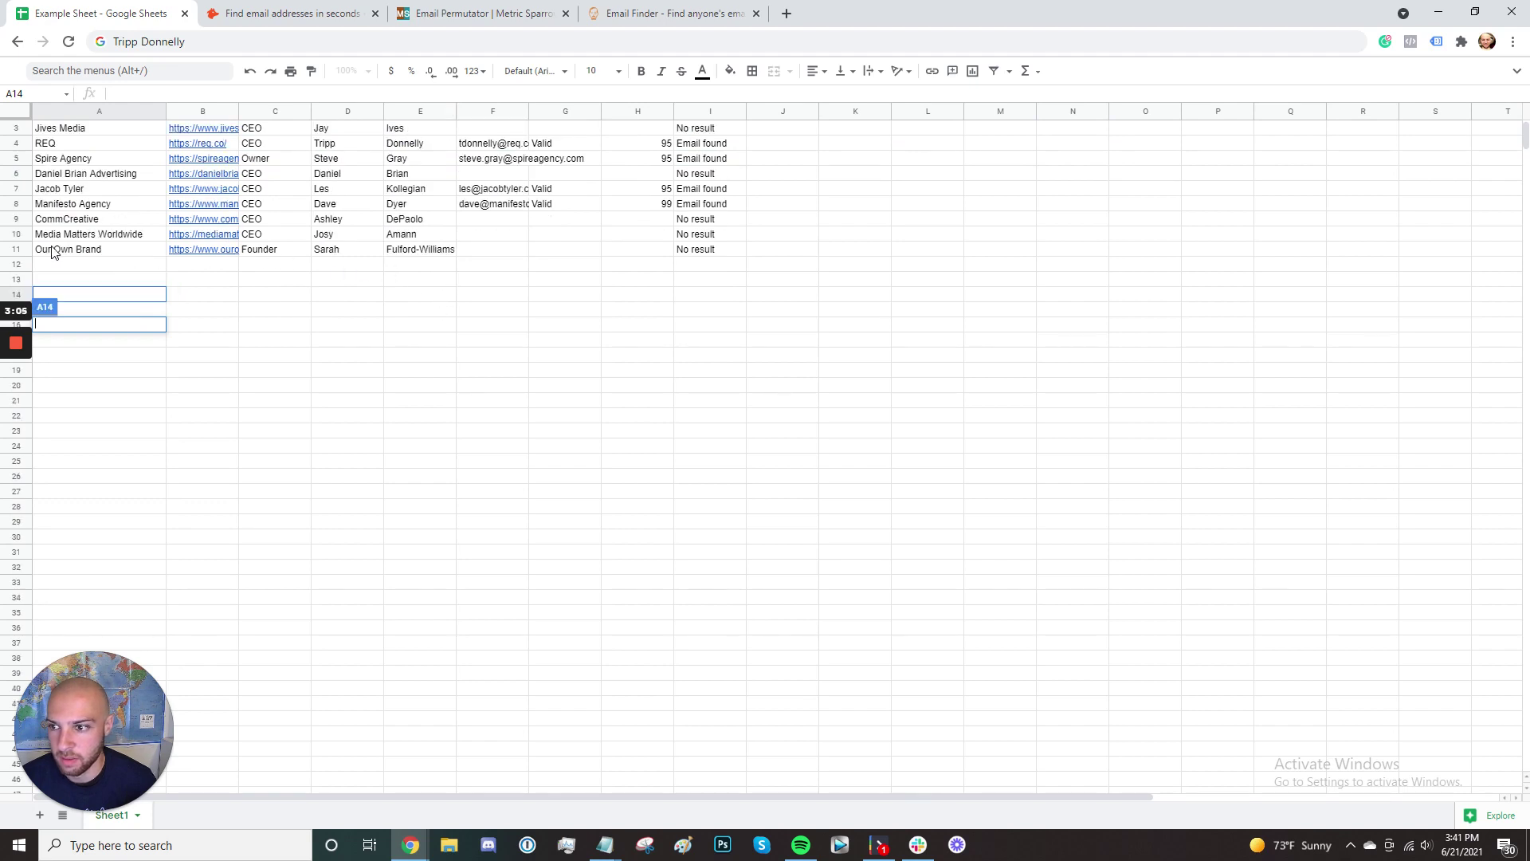
pyautogui.rightClick(16, 249)
pyautogui.click(107, 408)
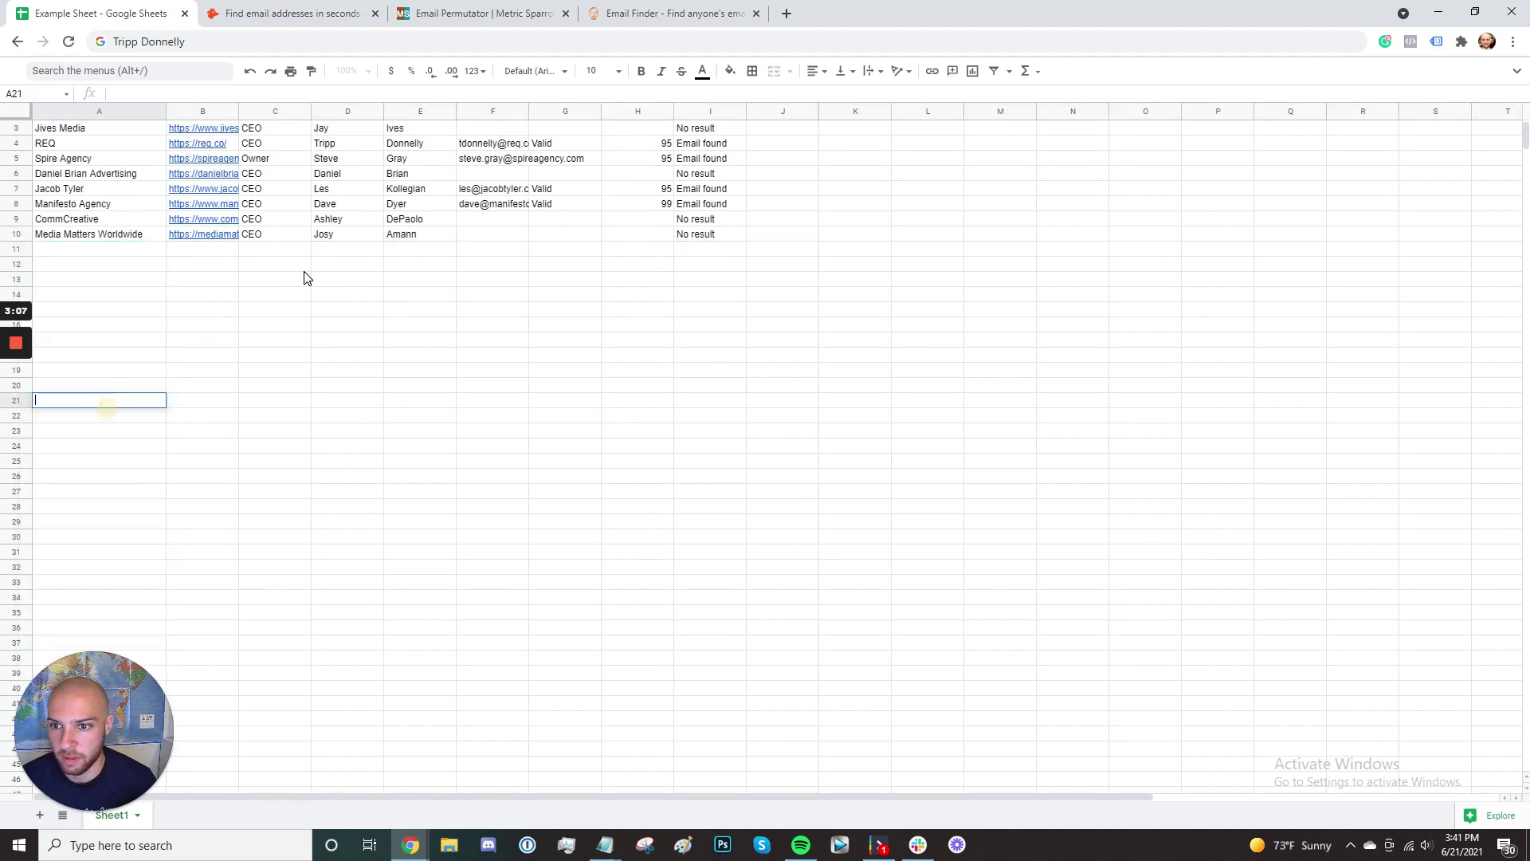
pyautogui.scroll(1, 309, 274)
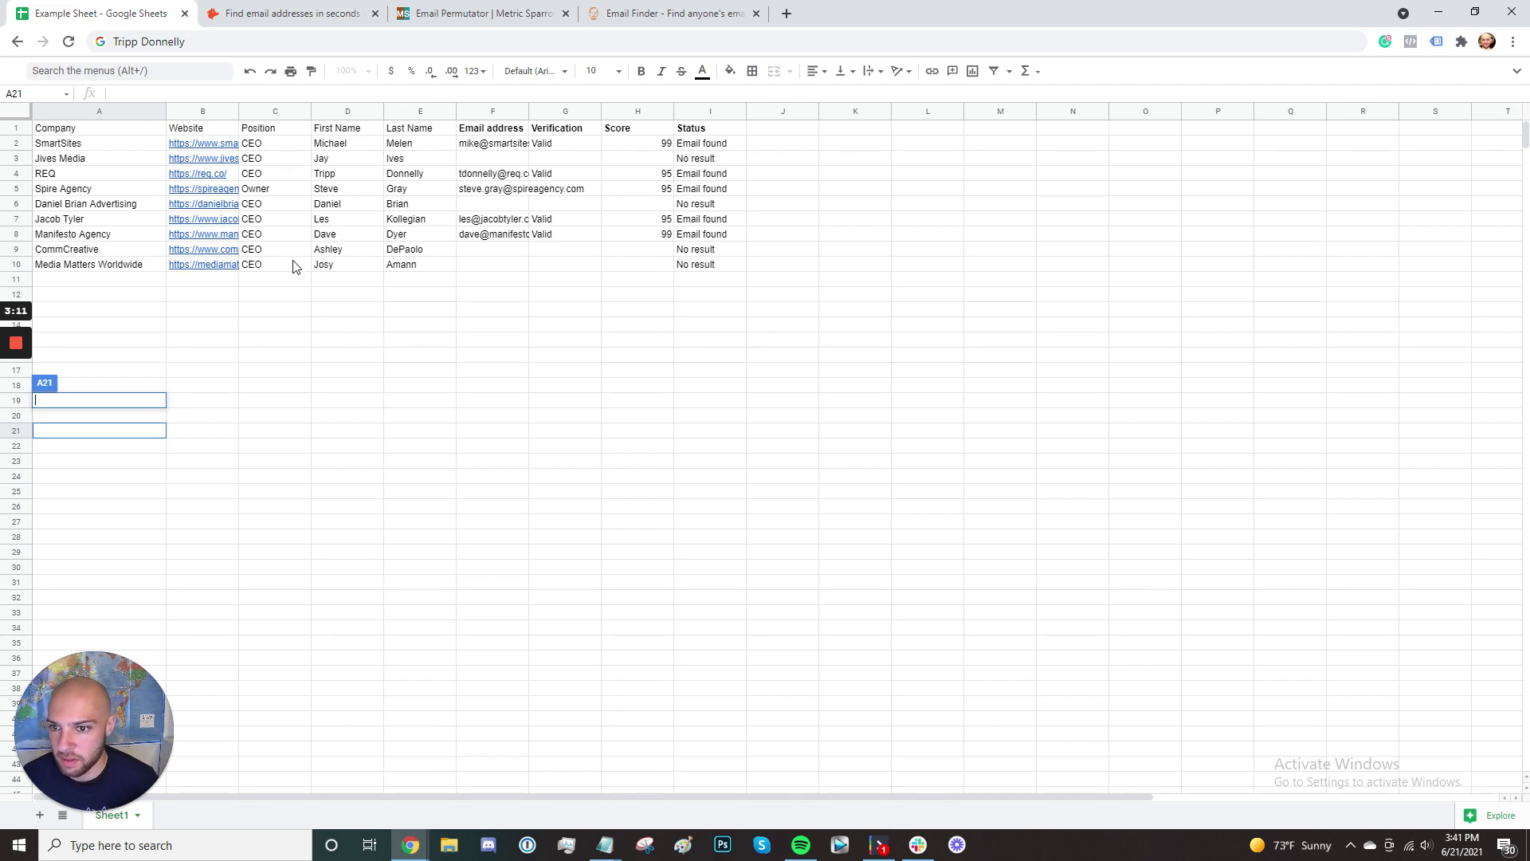
pyautogui.click(214, 265)
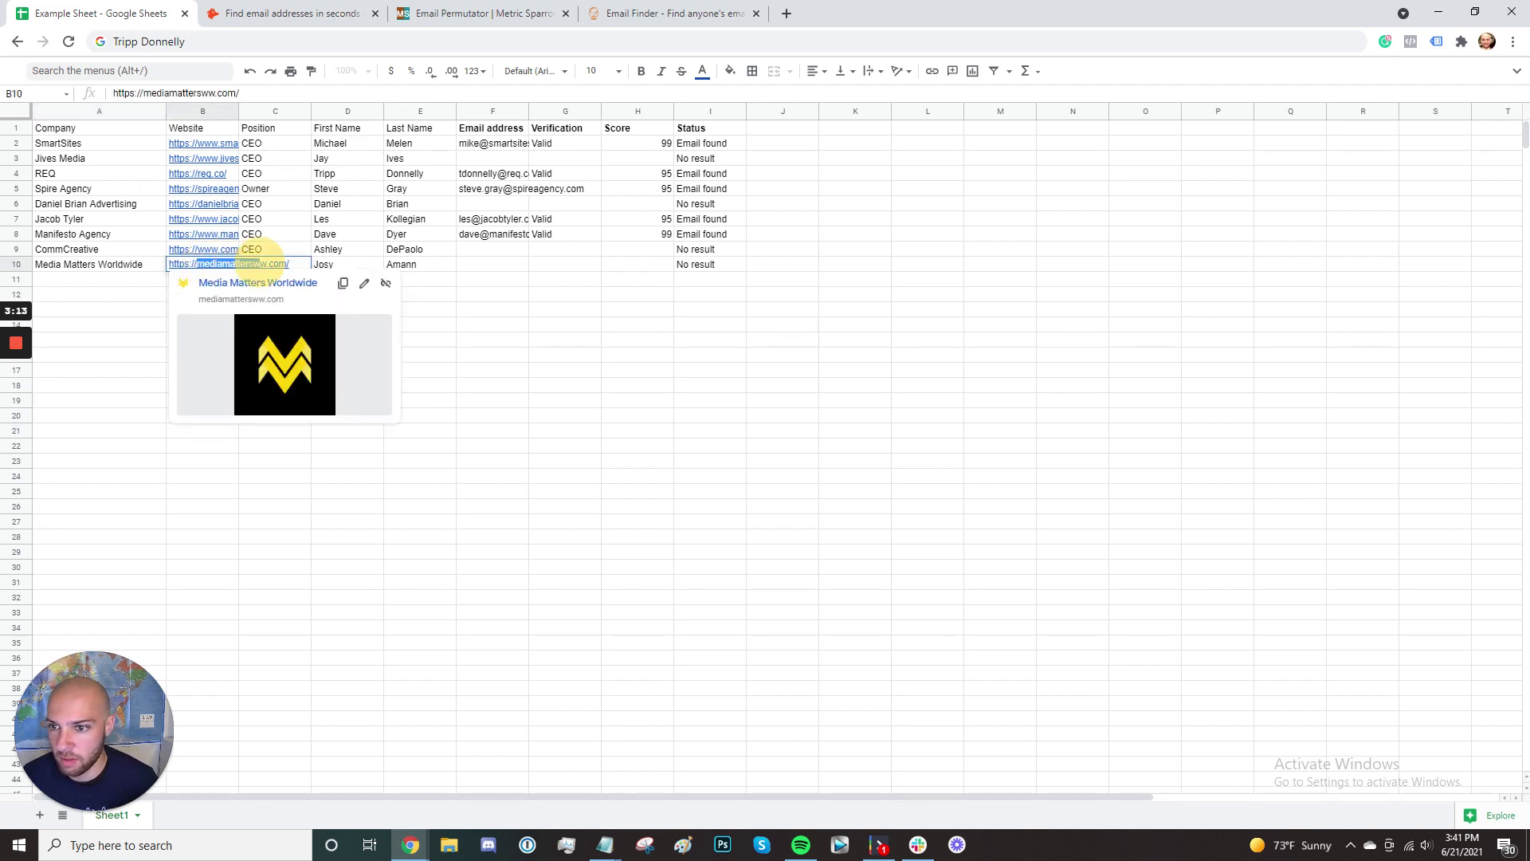
pyautogui.click(452, 12)
# Step: Fill Email Permutator+ with domain mediamattersww.com and the lead's first and last names from row 10
pyautogui.click(702, 503)
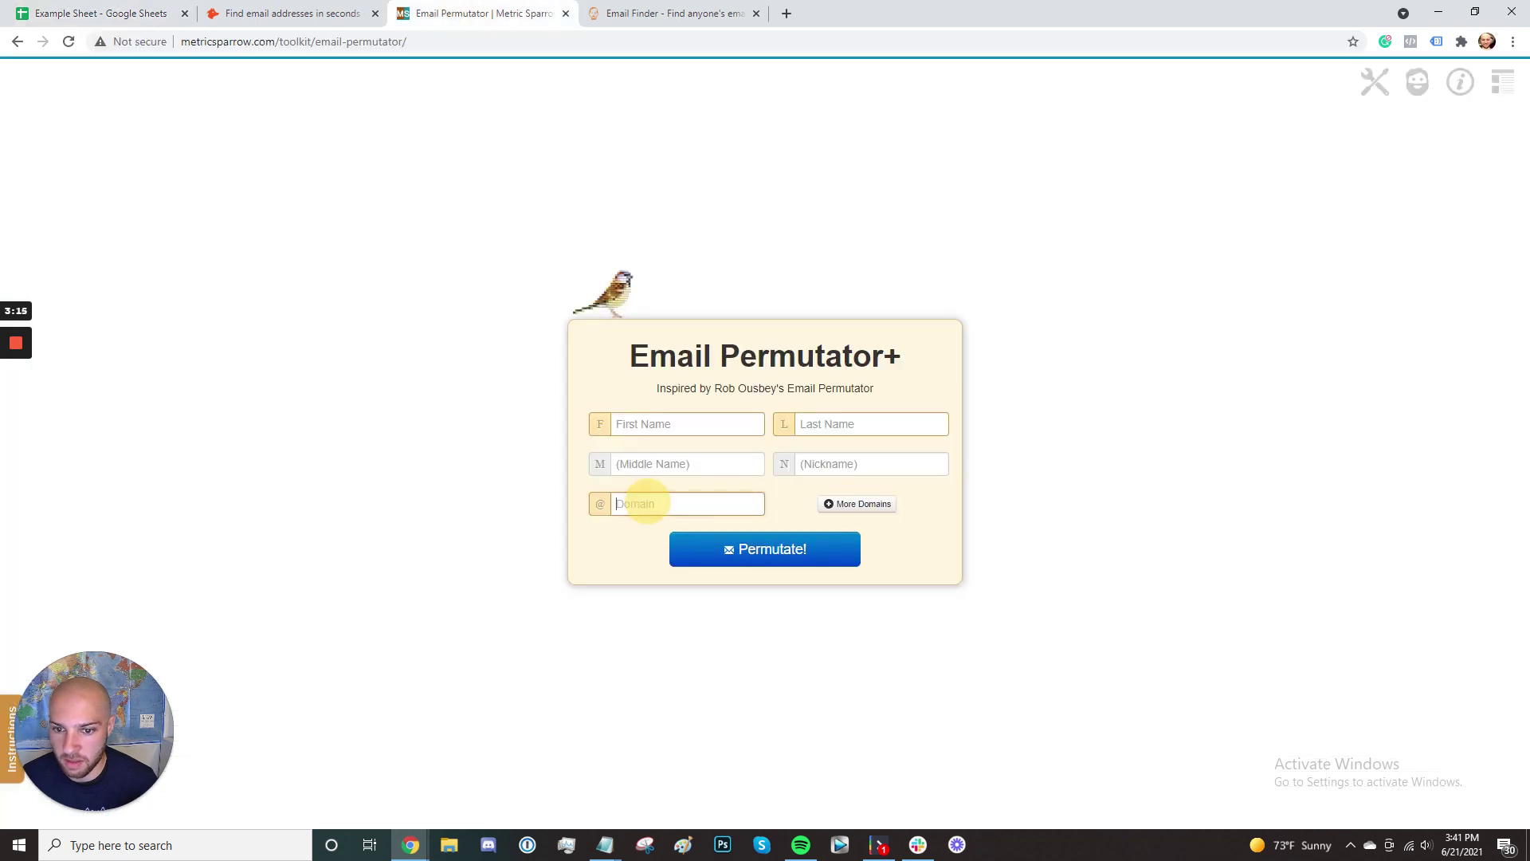
pyautogui.write('mediamattersww.com')
pyautogui.click(291, 13)
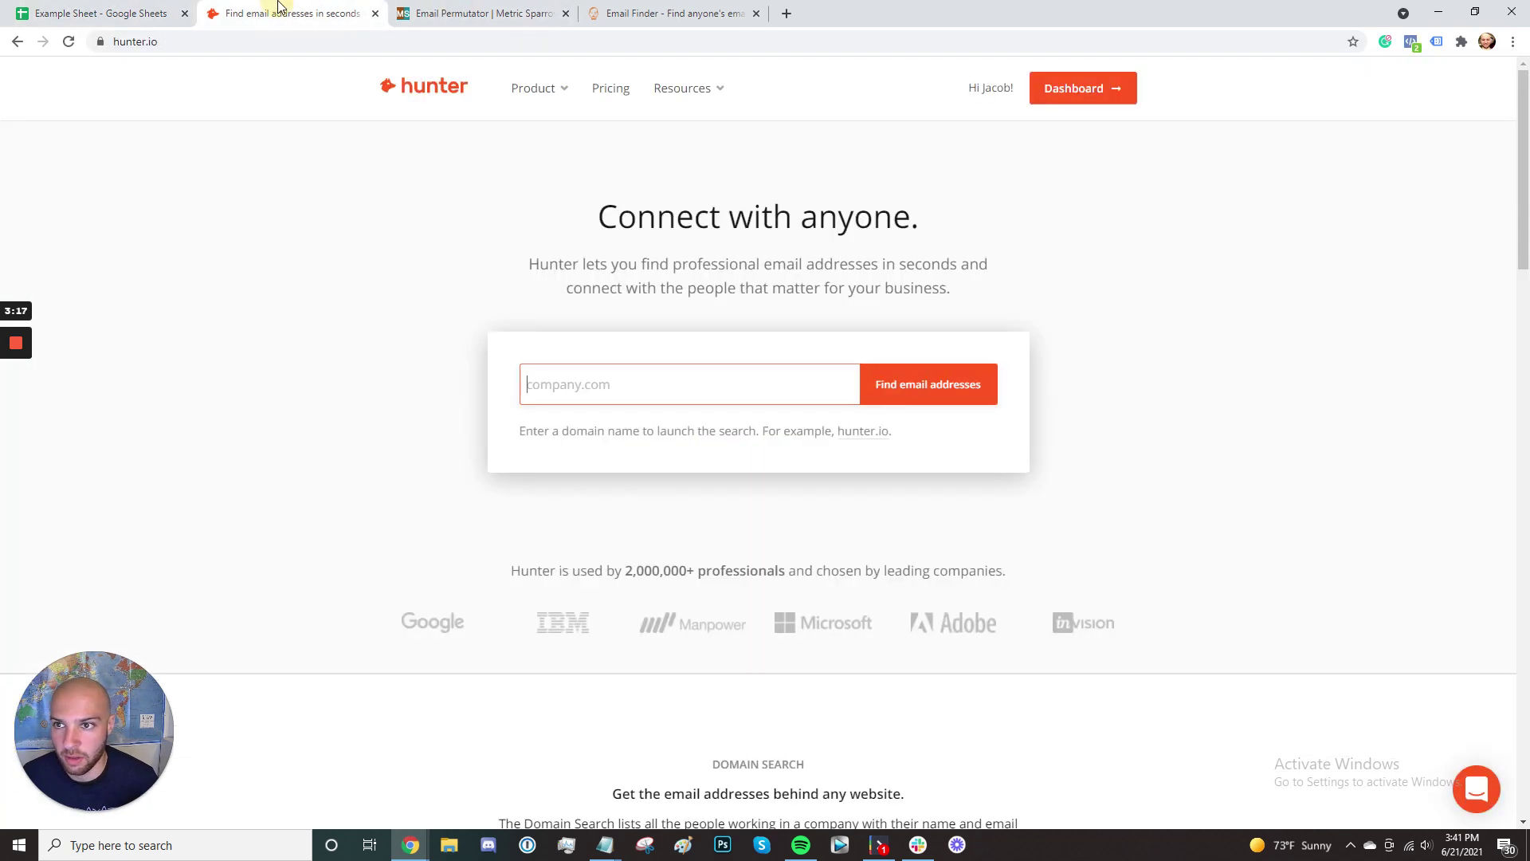
pyautogui.click(120, 13)
pyautogui.click(338, 267)
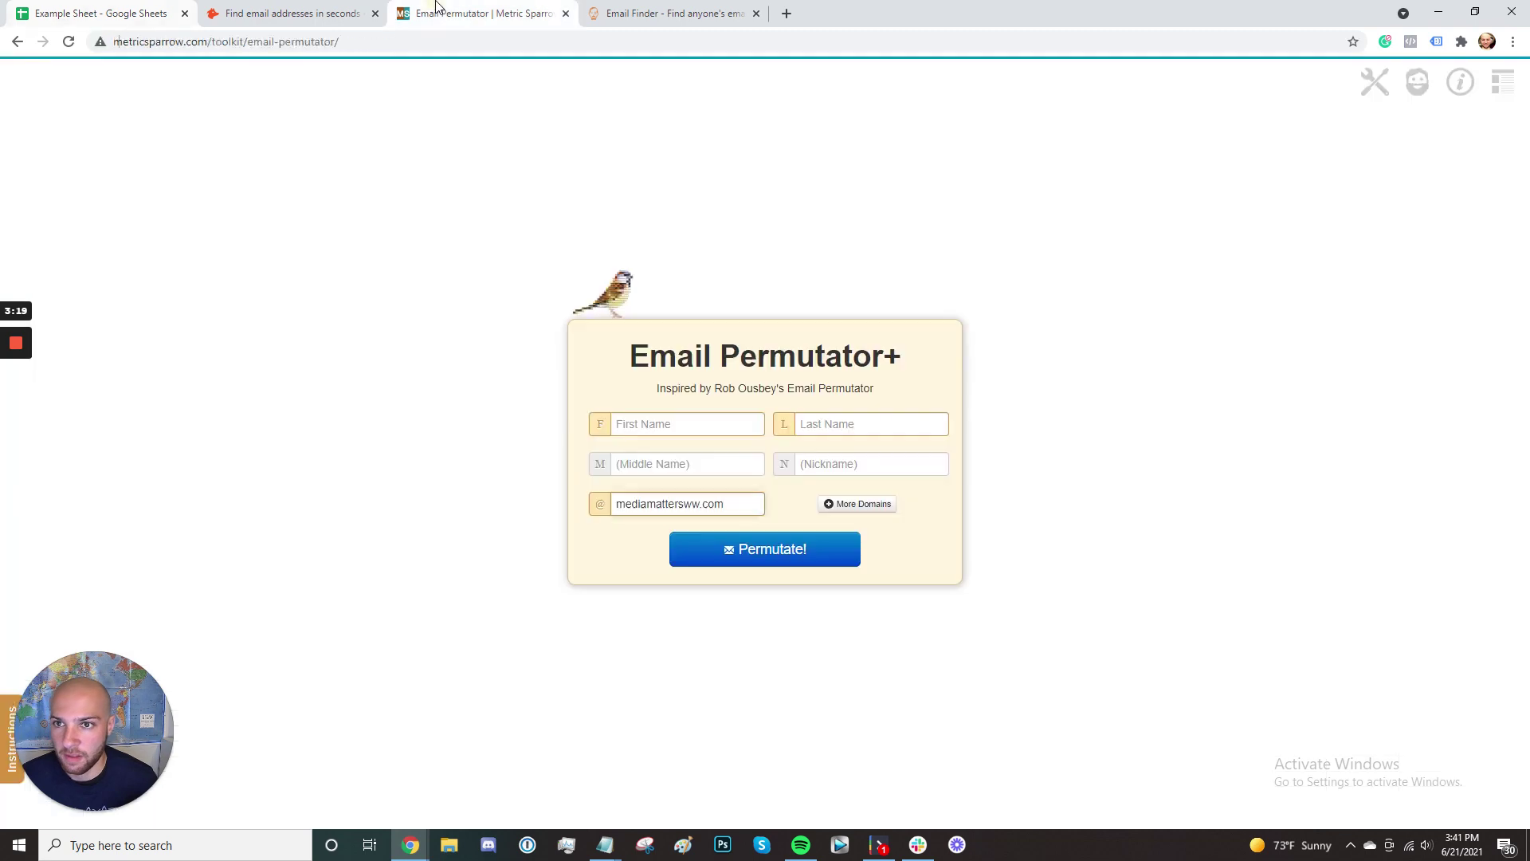
pyautogui.click(645, 423)
pyautogui.write('Josy')
pyautogui.click(136, 14)
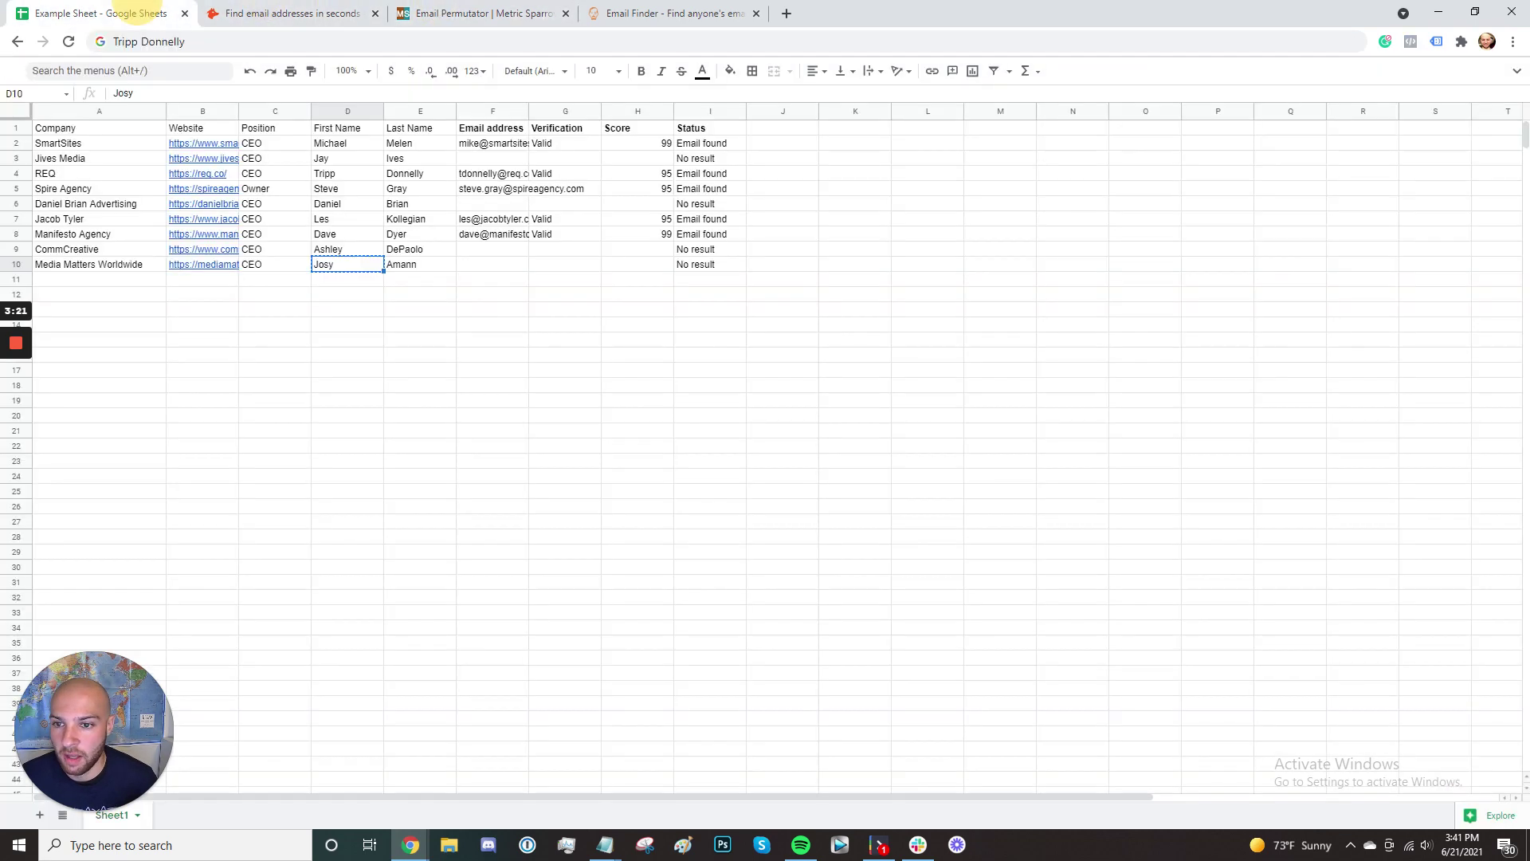
pyautogui.click(406, 264)
pyautogui.hotkey('ctrl', 'c')
pyautogui.click(478, 13)
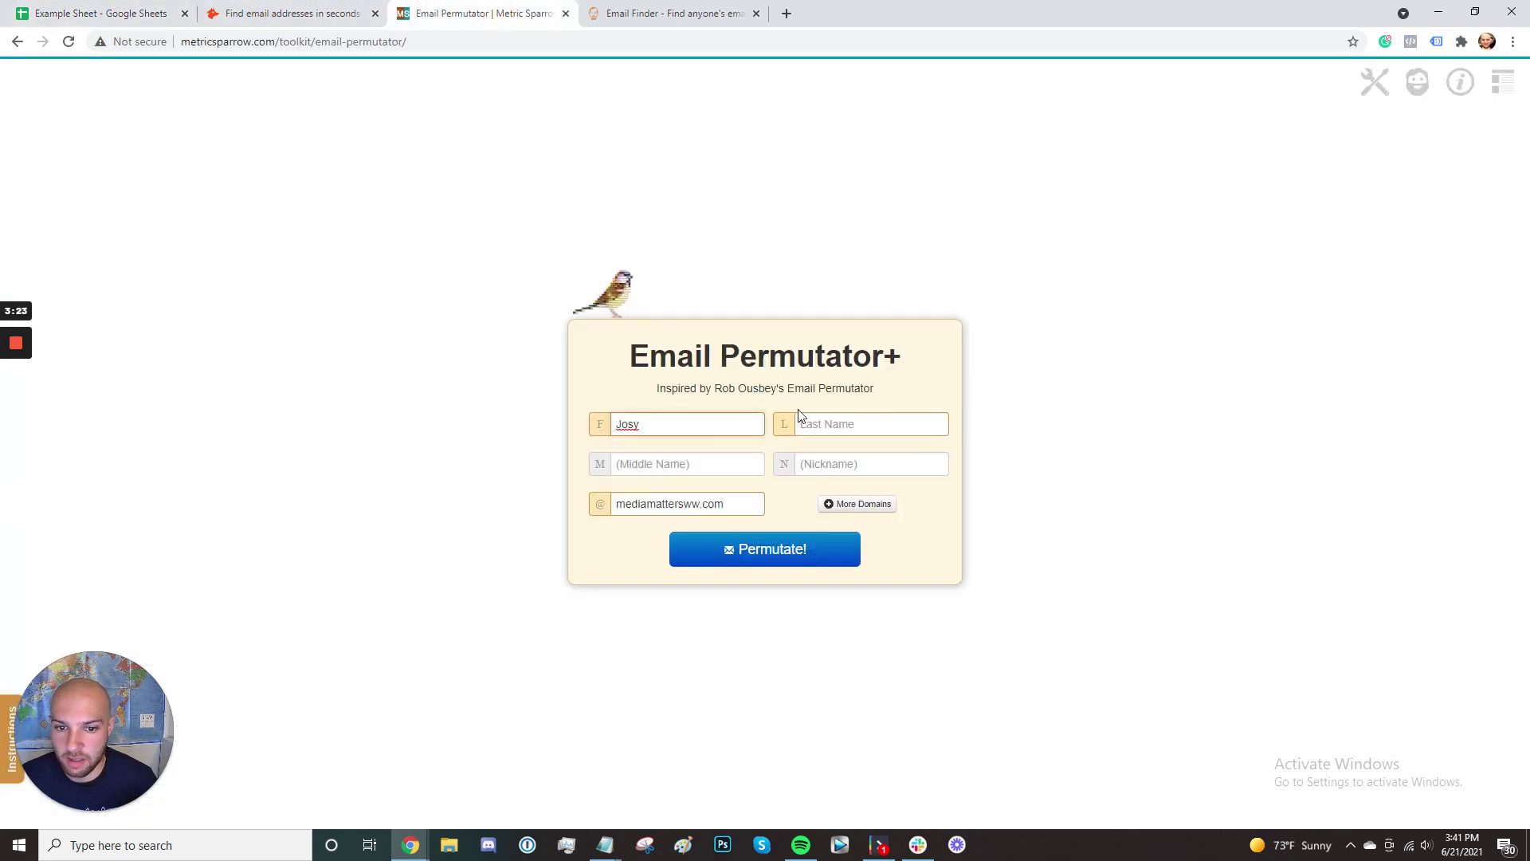
pyautogui.click(800, 417)
pyautogui.hotkey('ctrl', 'v')
# Step: Generate the 34 candidate addresses for the Media Matters Worldwide lead
pyautogui.click(746, 555)
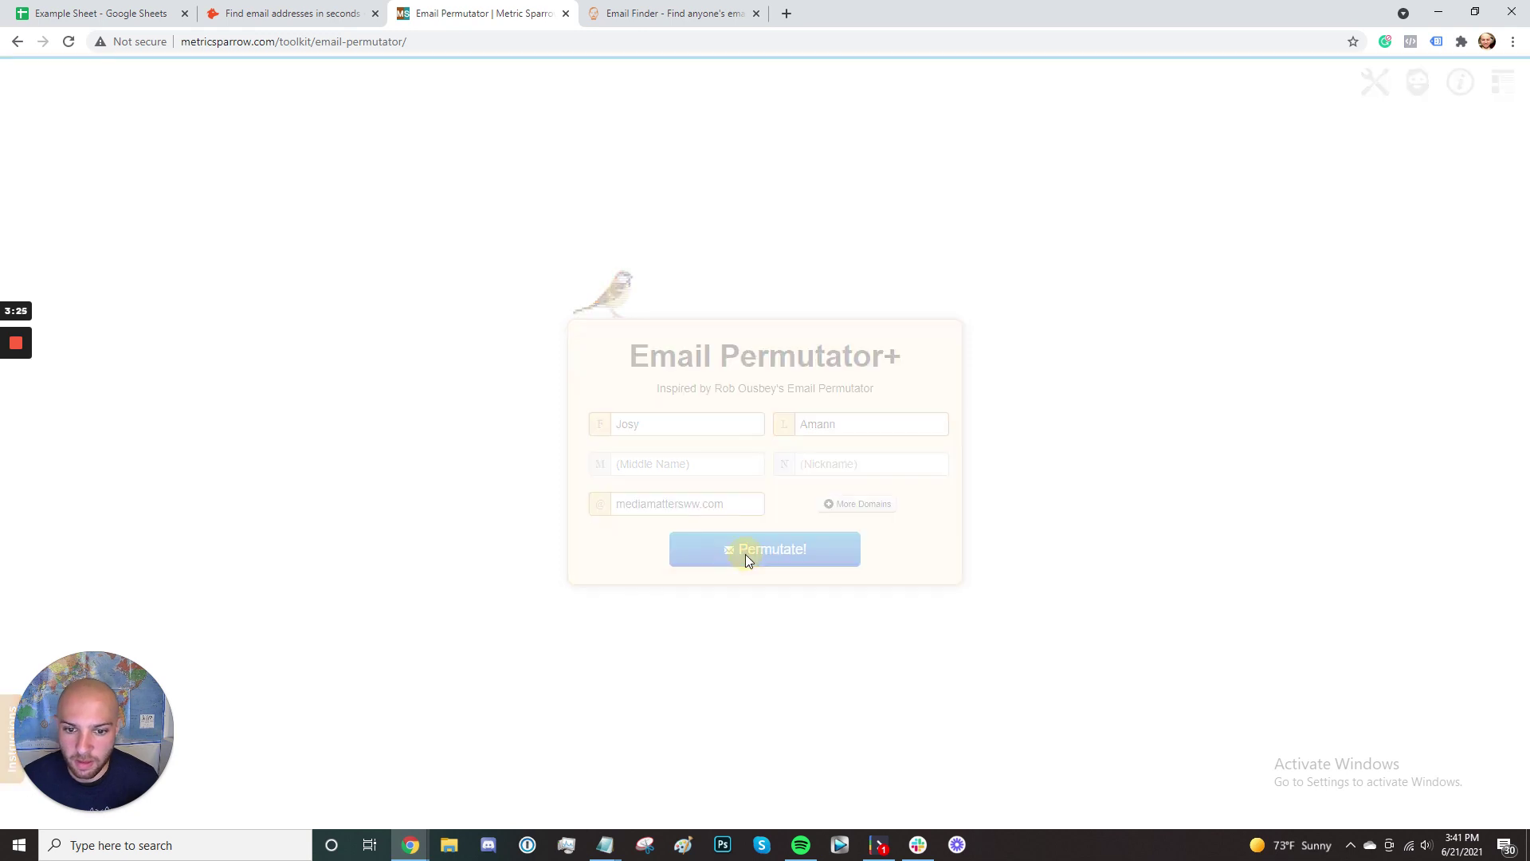
pyautogui.click(745, 556)
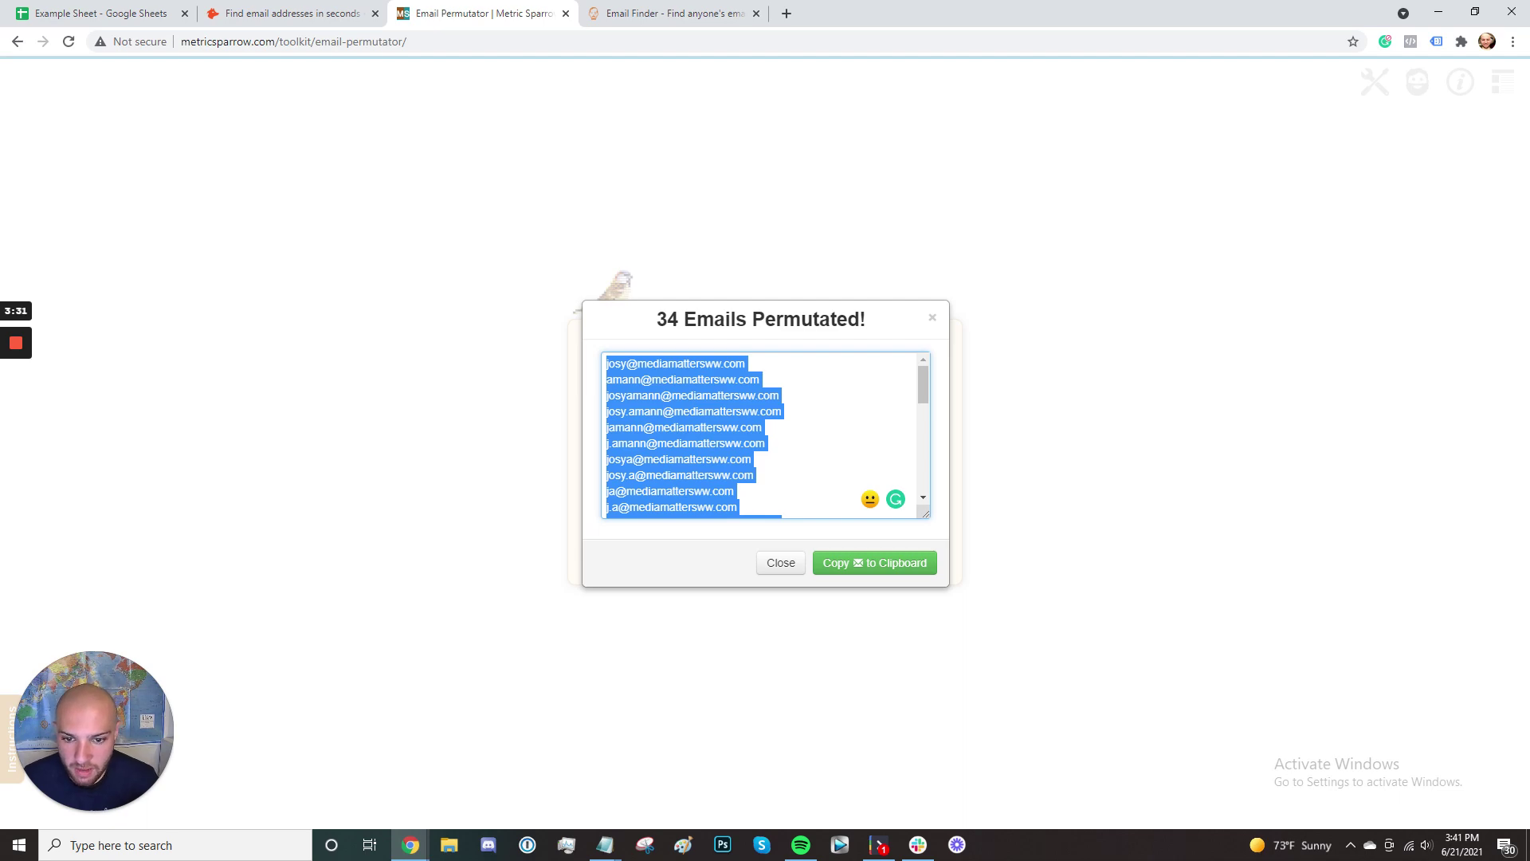
pyautogui.scroll(-2, 761, 434)
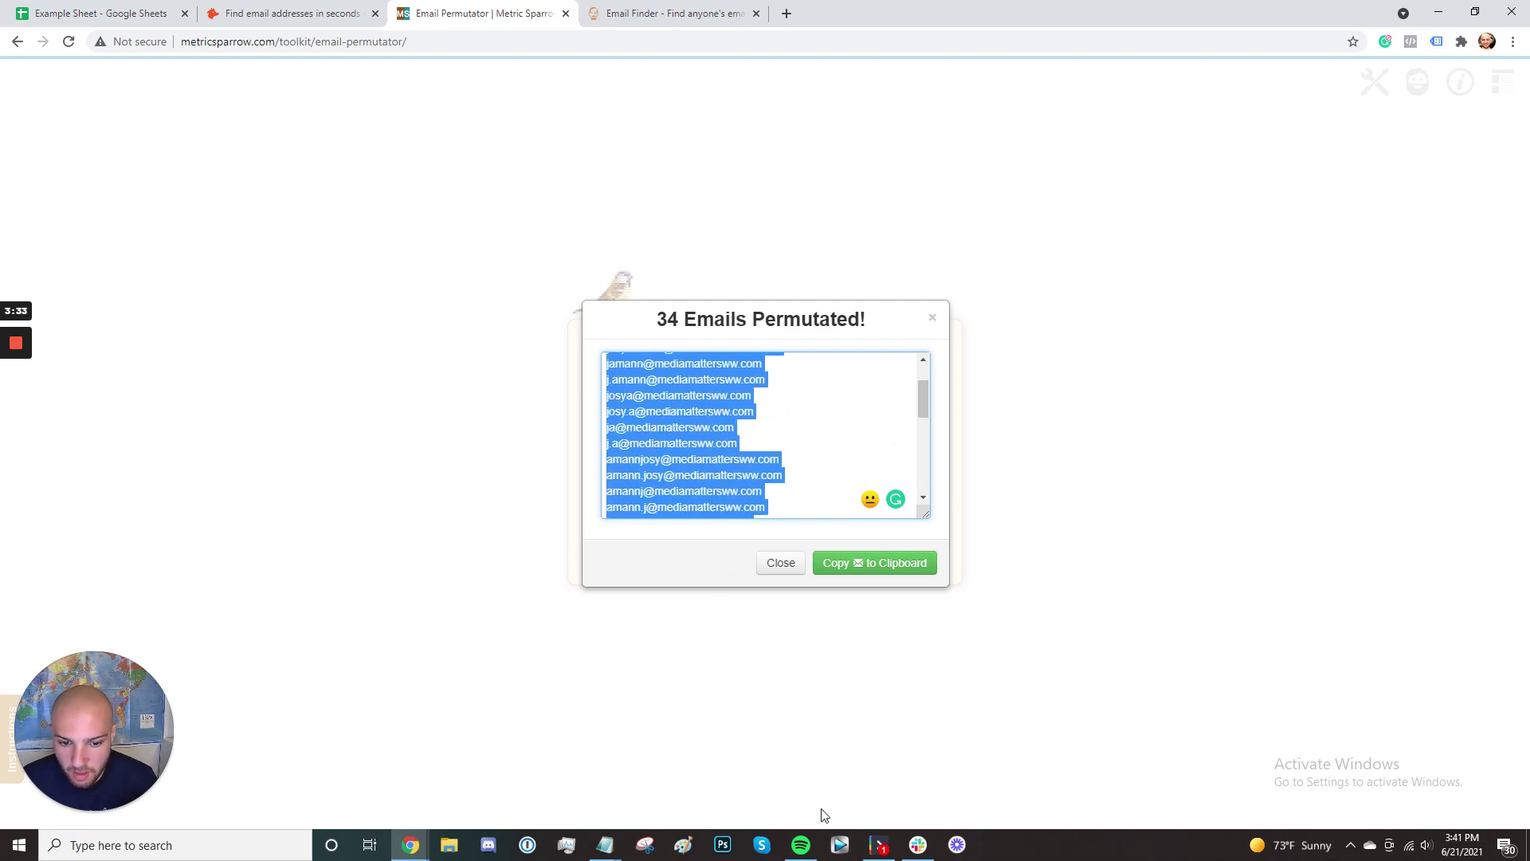
pyautogui.click(879, 845)
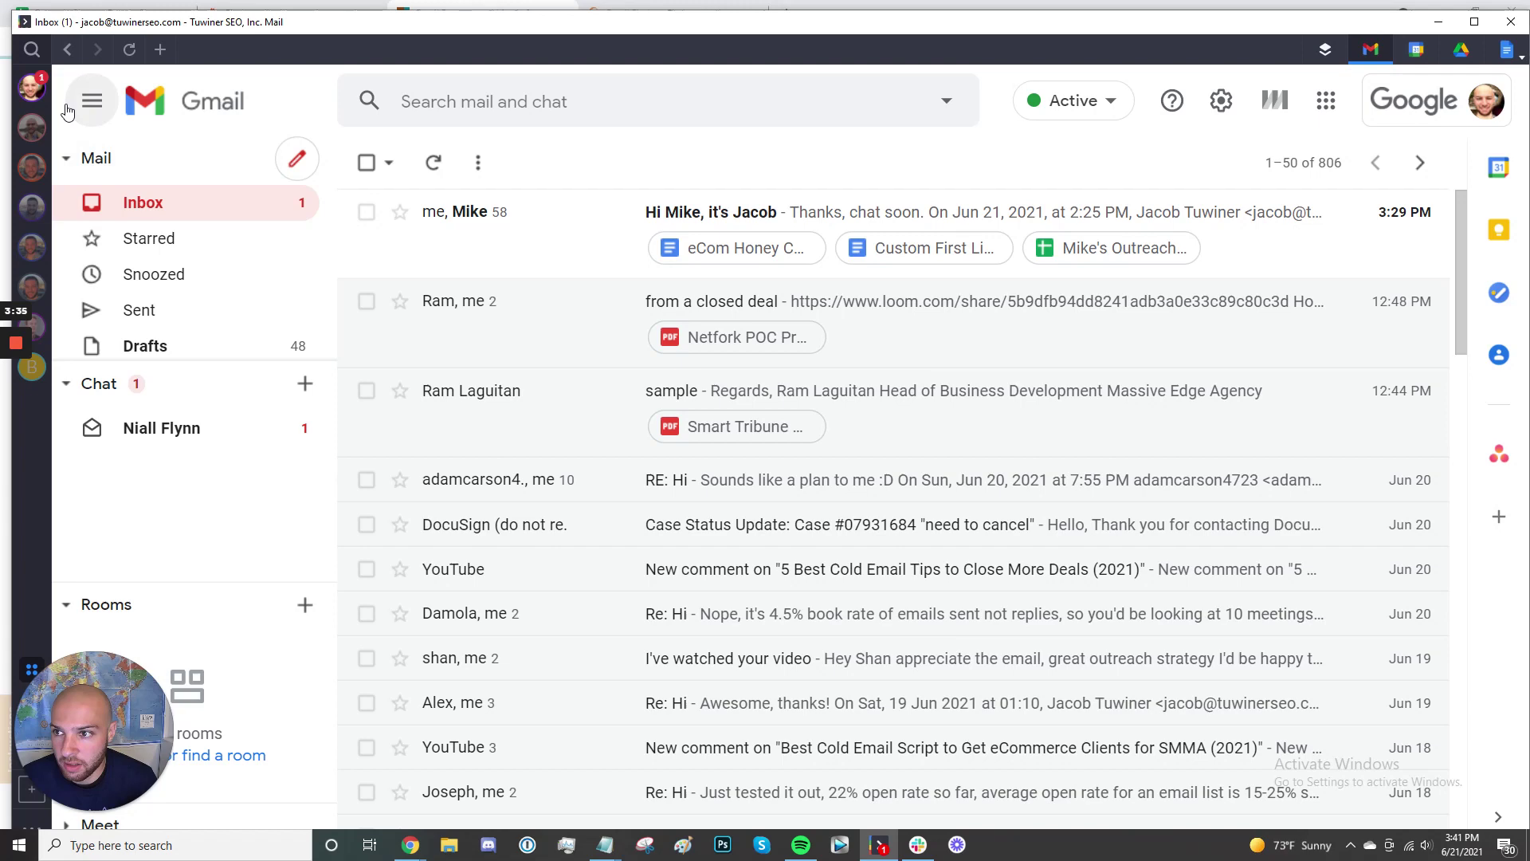
# Step: Paste all 34 guesses into a new draft's To field and find the one with a profile photo
pyautogui.click(297, 158)
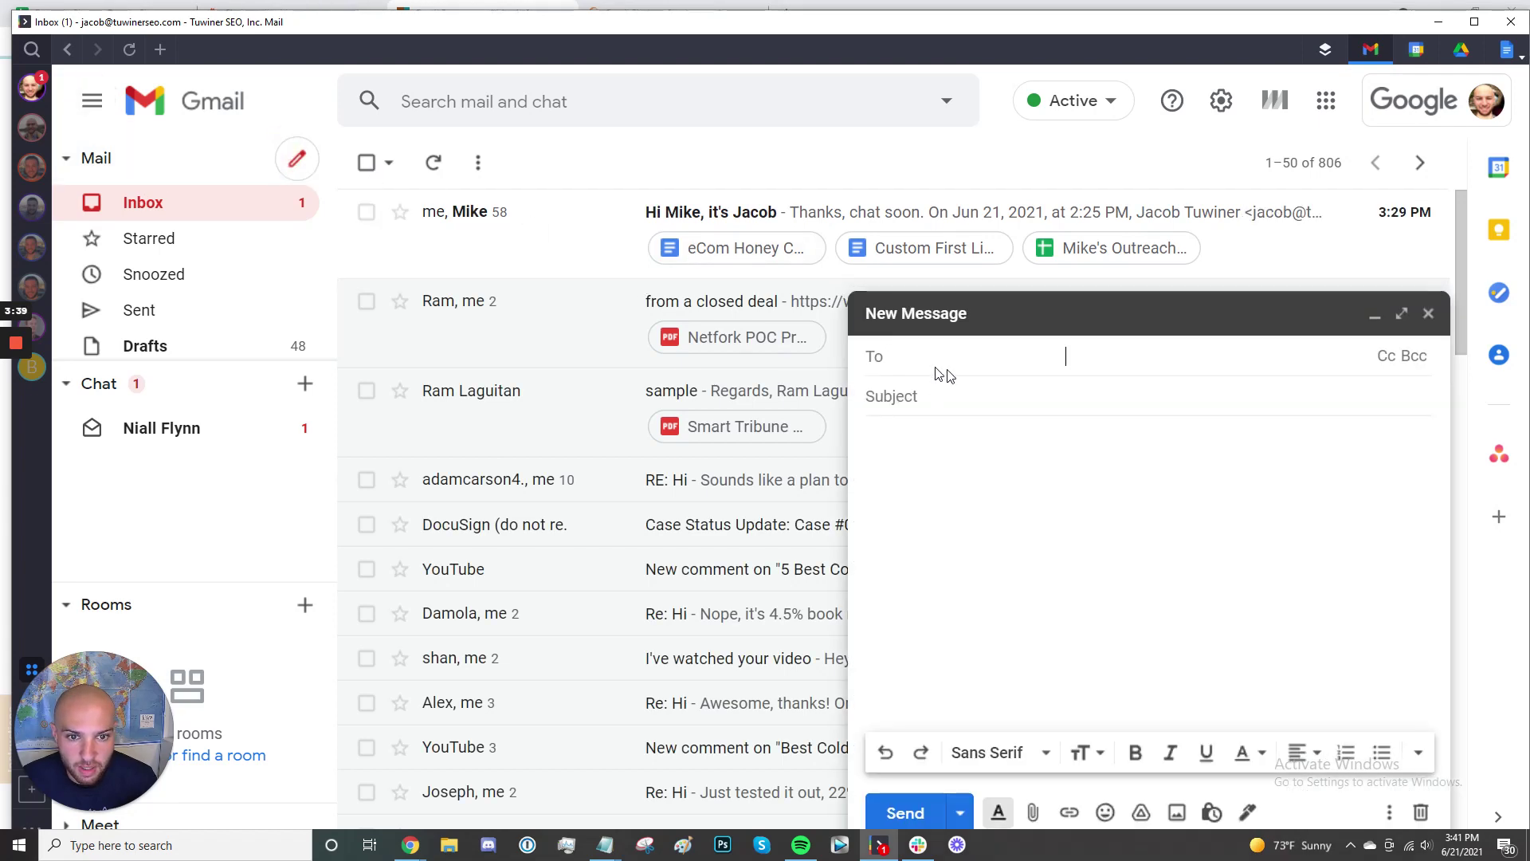
pyautogui.hotkey('ctrl', 'v')
pyautogui.scroll(3, 959, 380)
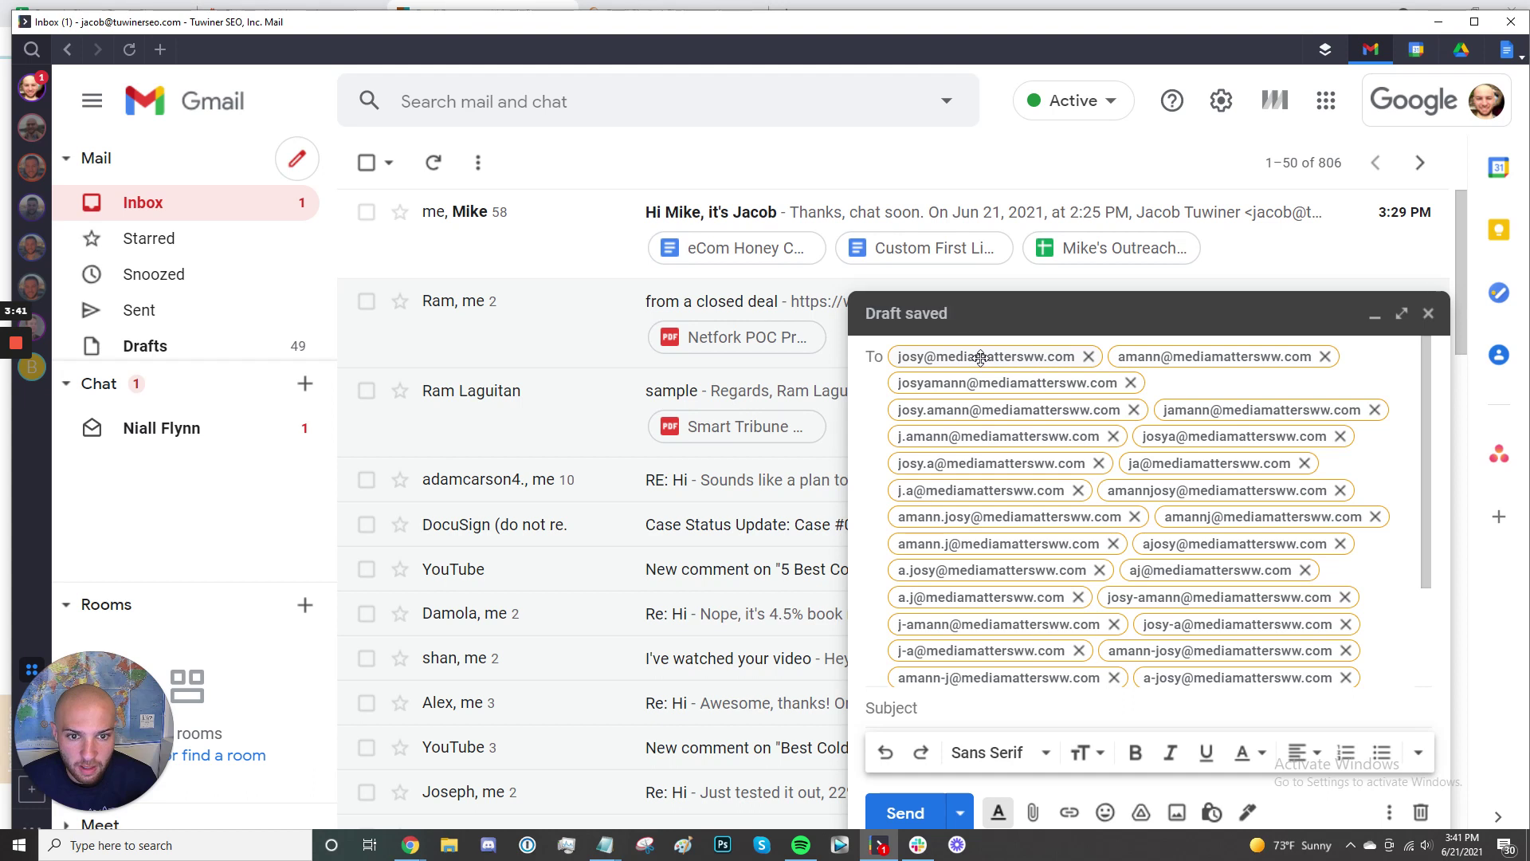
pyautogui.moveTo(981, 357)
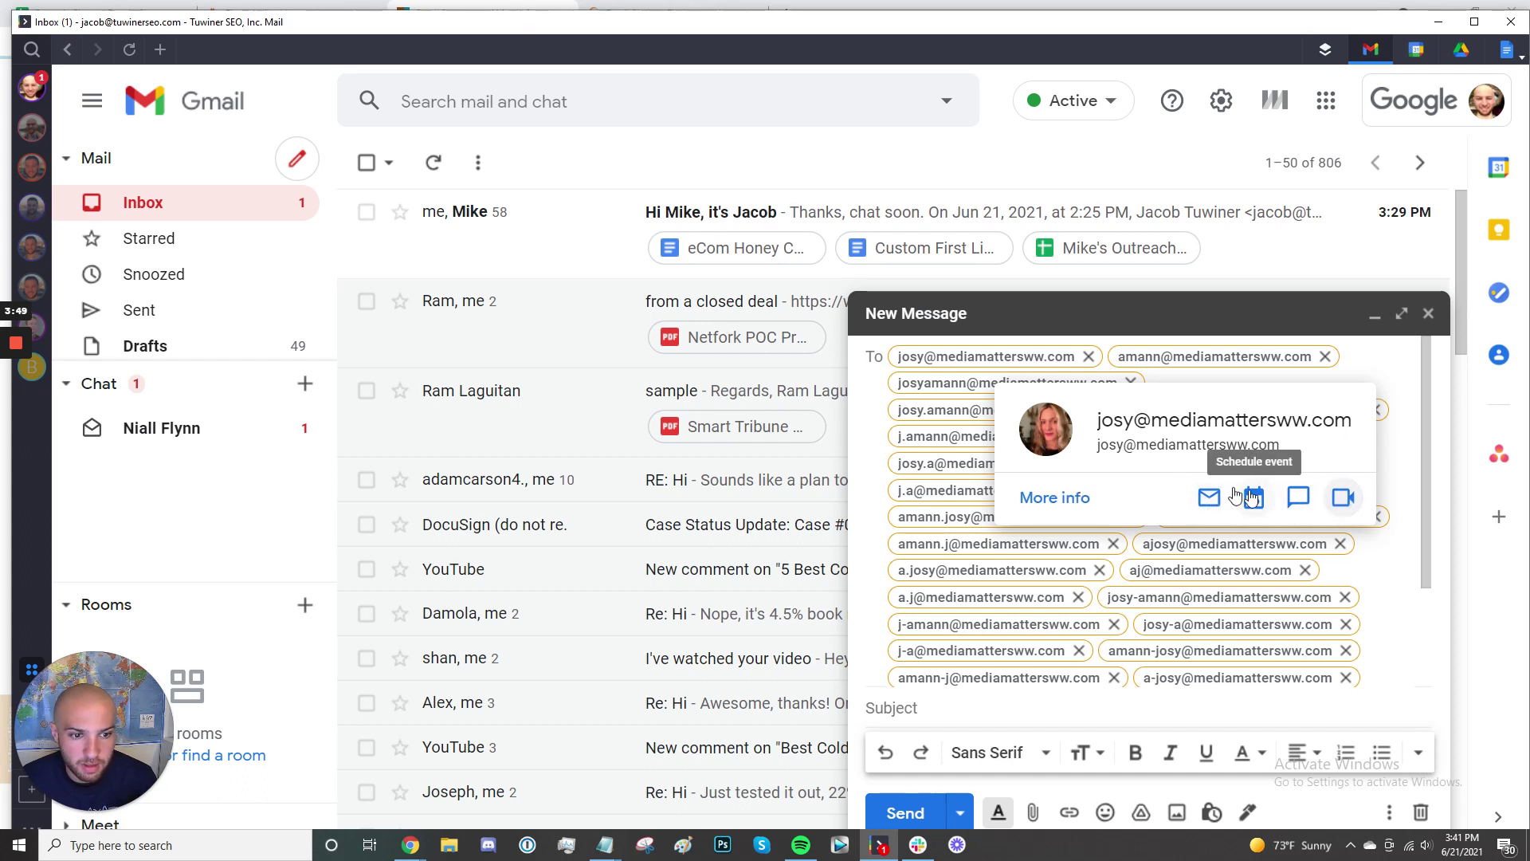
pyautogui.moveTo(1181, 357)
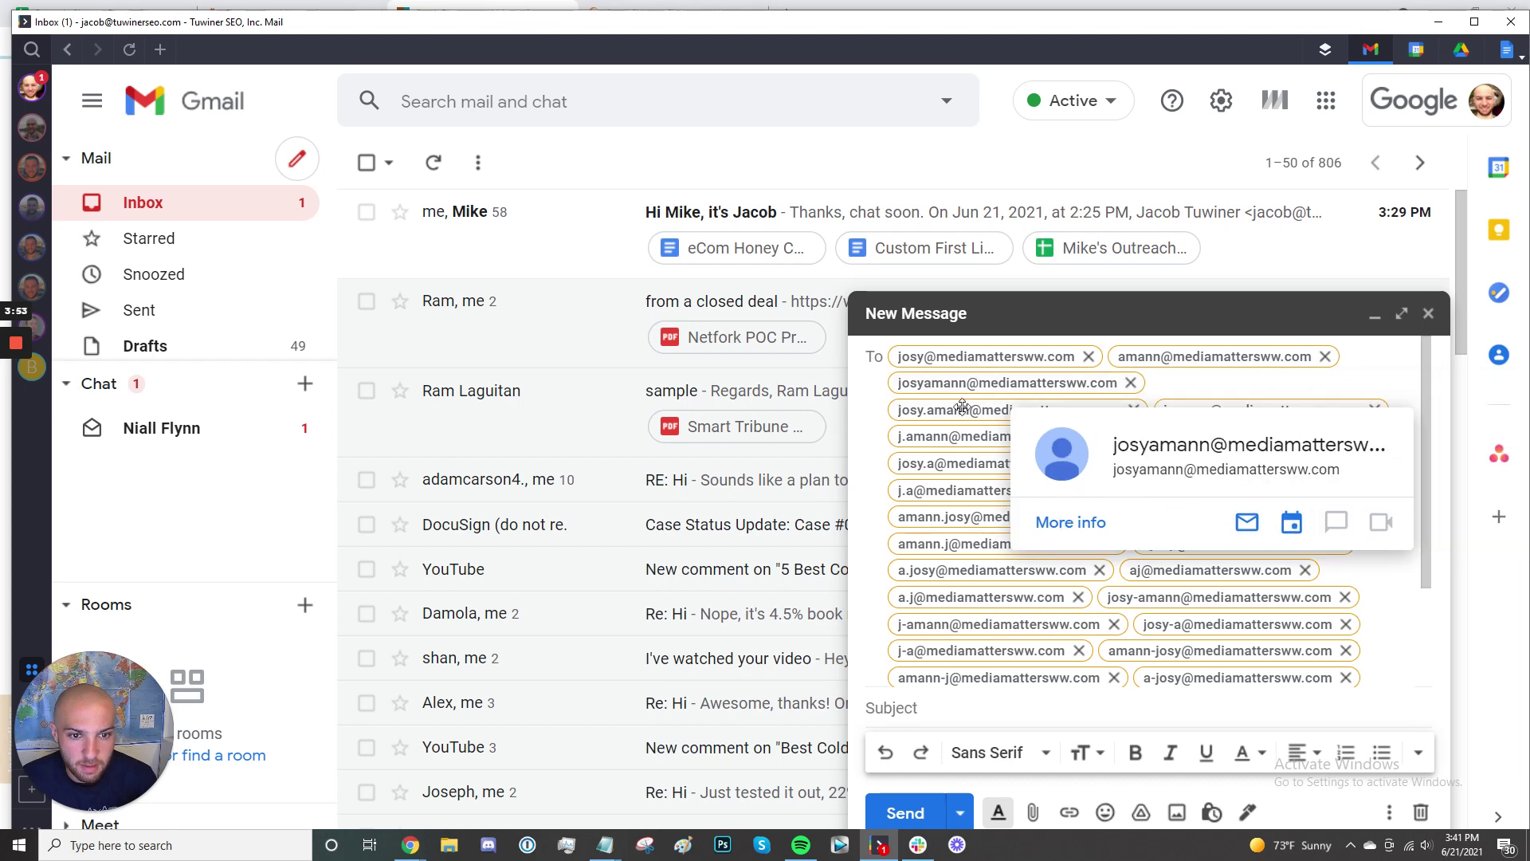
pyautogui.moveTo(962, 407)
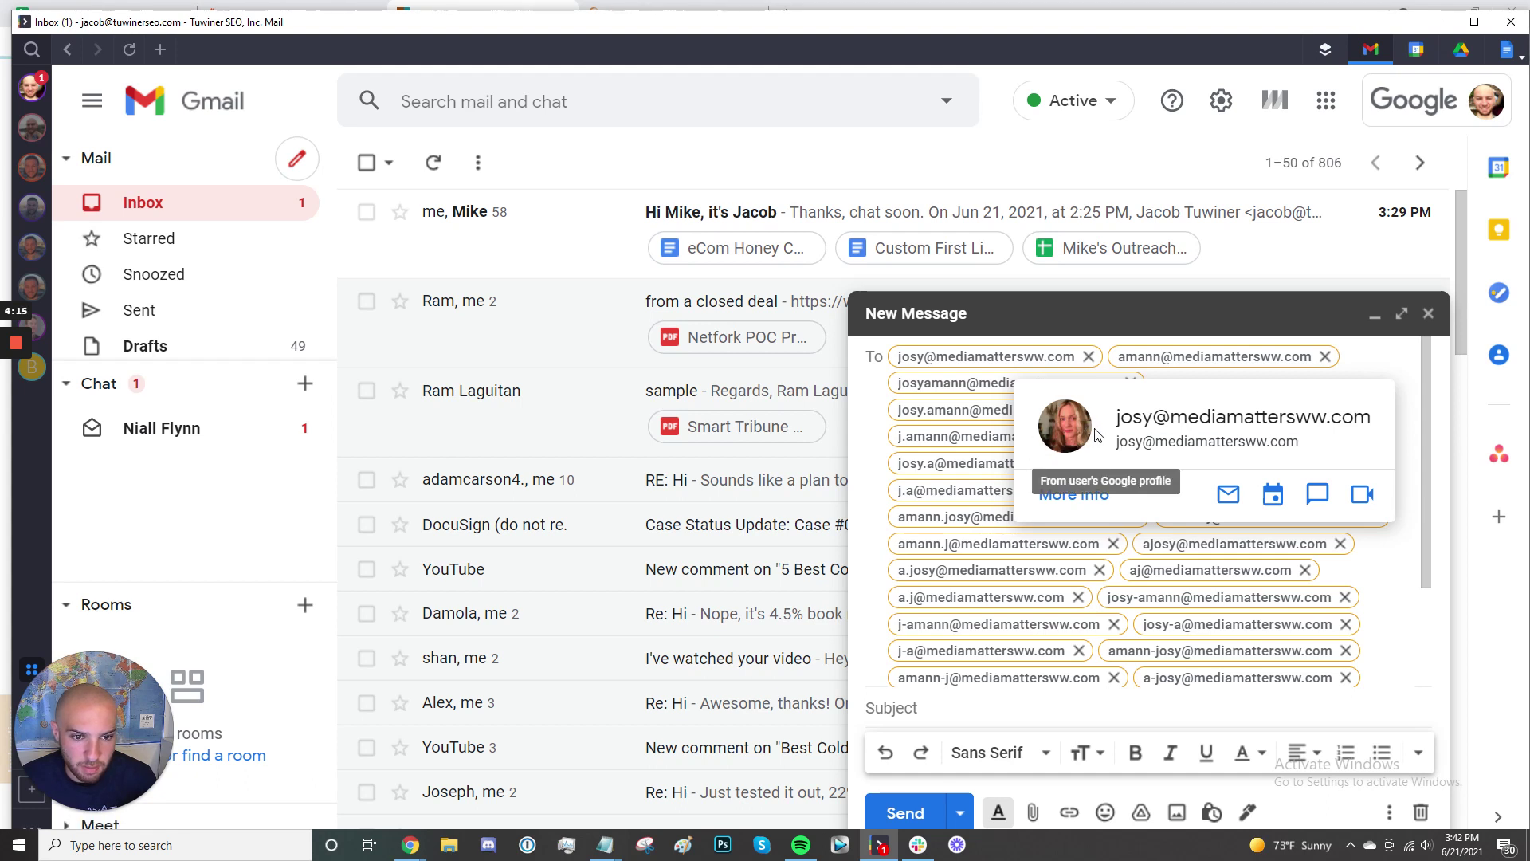
pyautogui.doubleClick(959, 357)
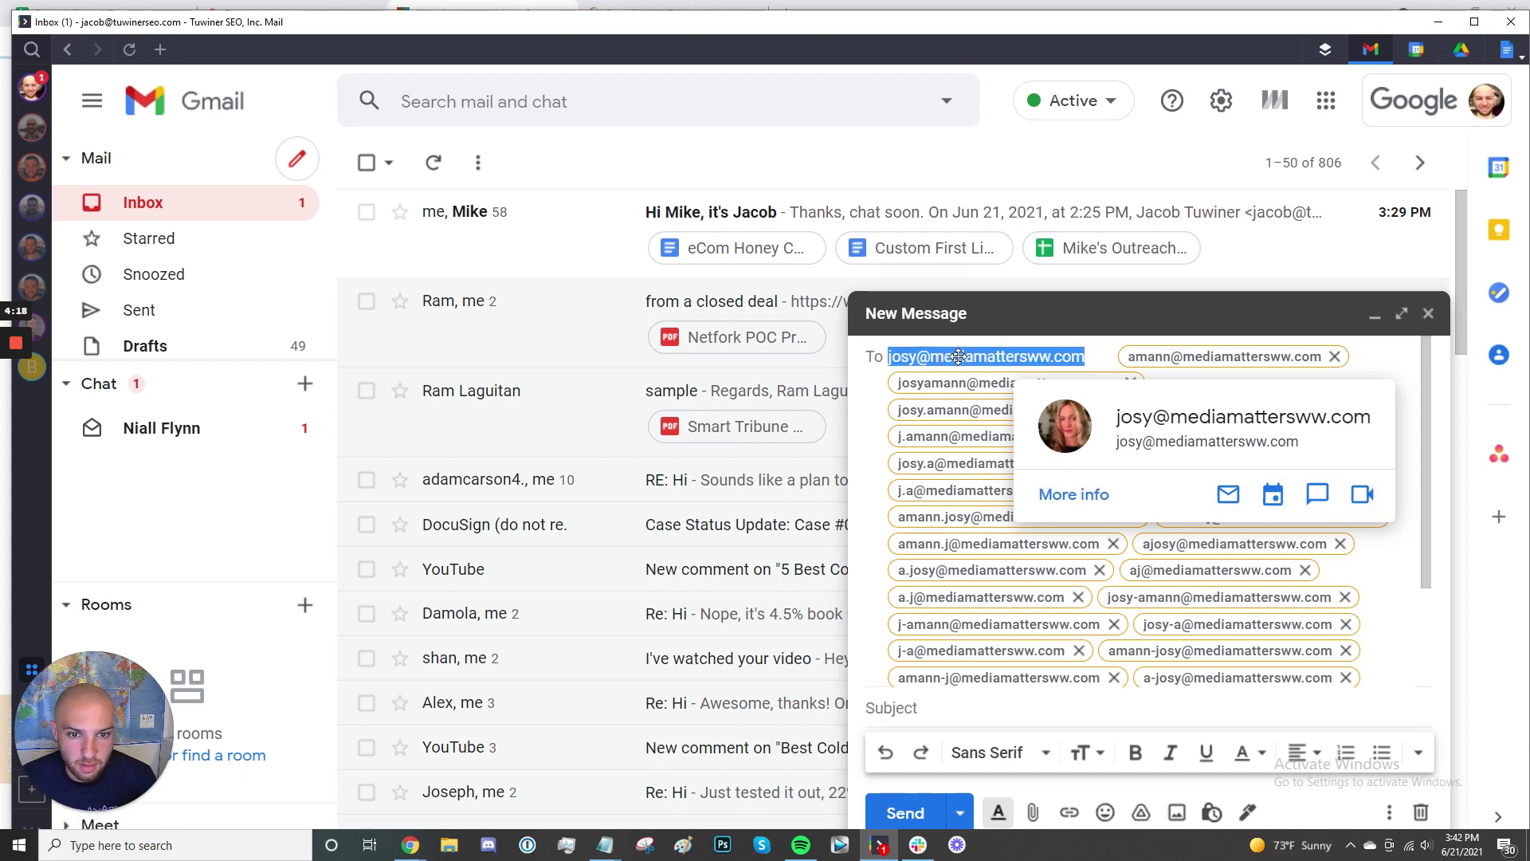
# Step: Select the verified first-name-only address at the top of the recipient list
pyautogui.moveTo(891, 413)
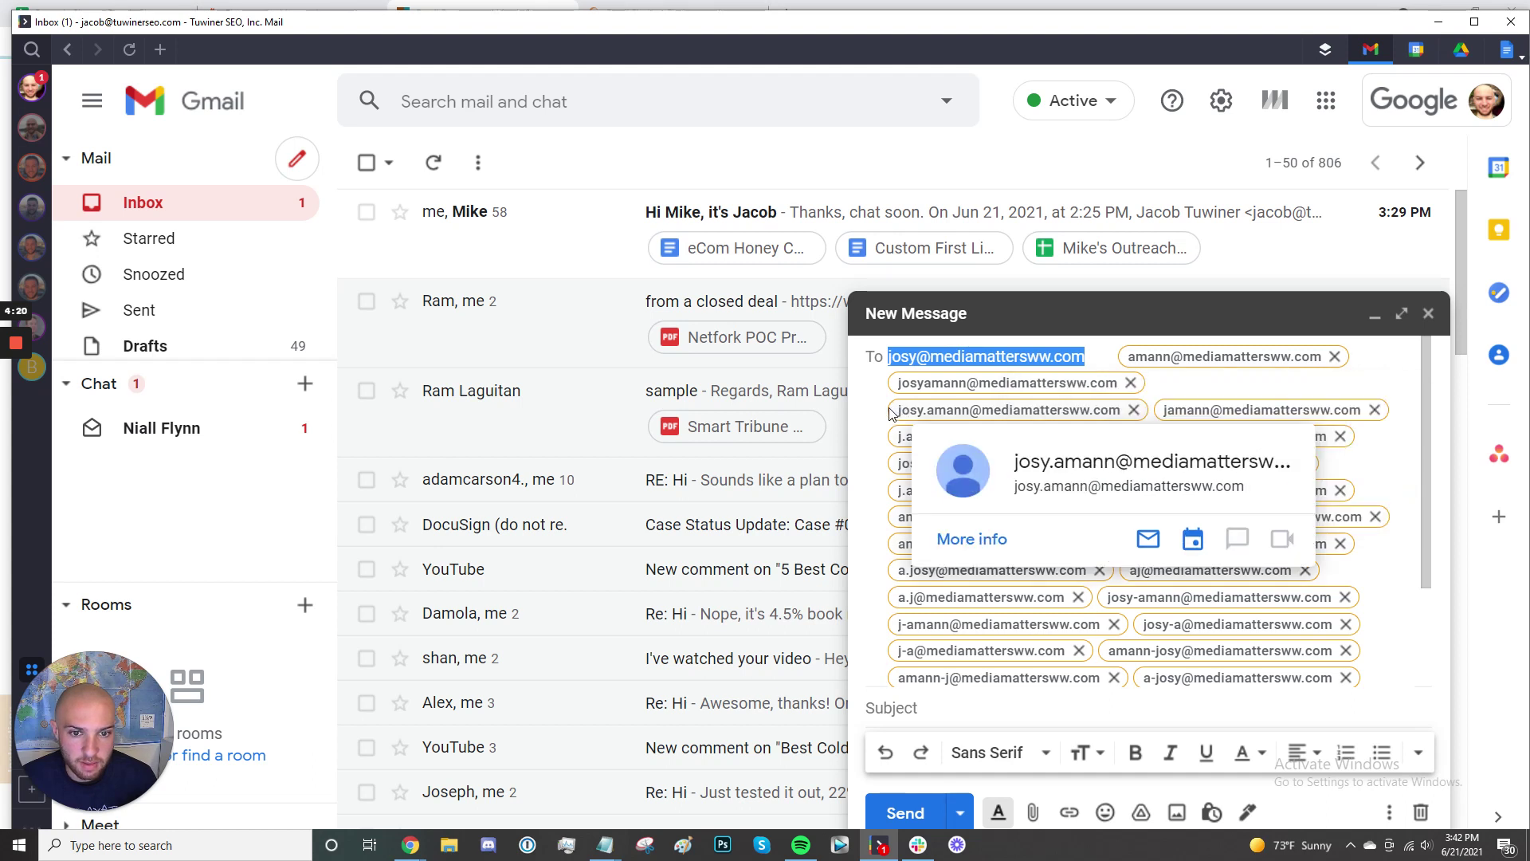
pyautogui.click(1082, 365)
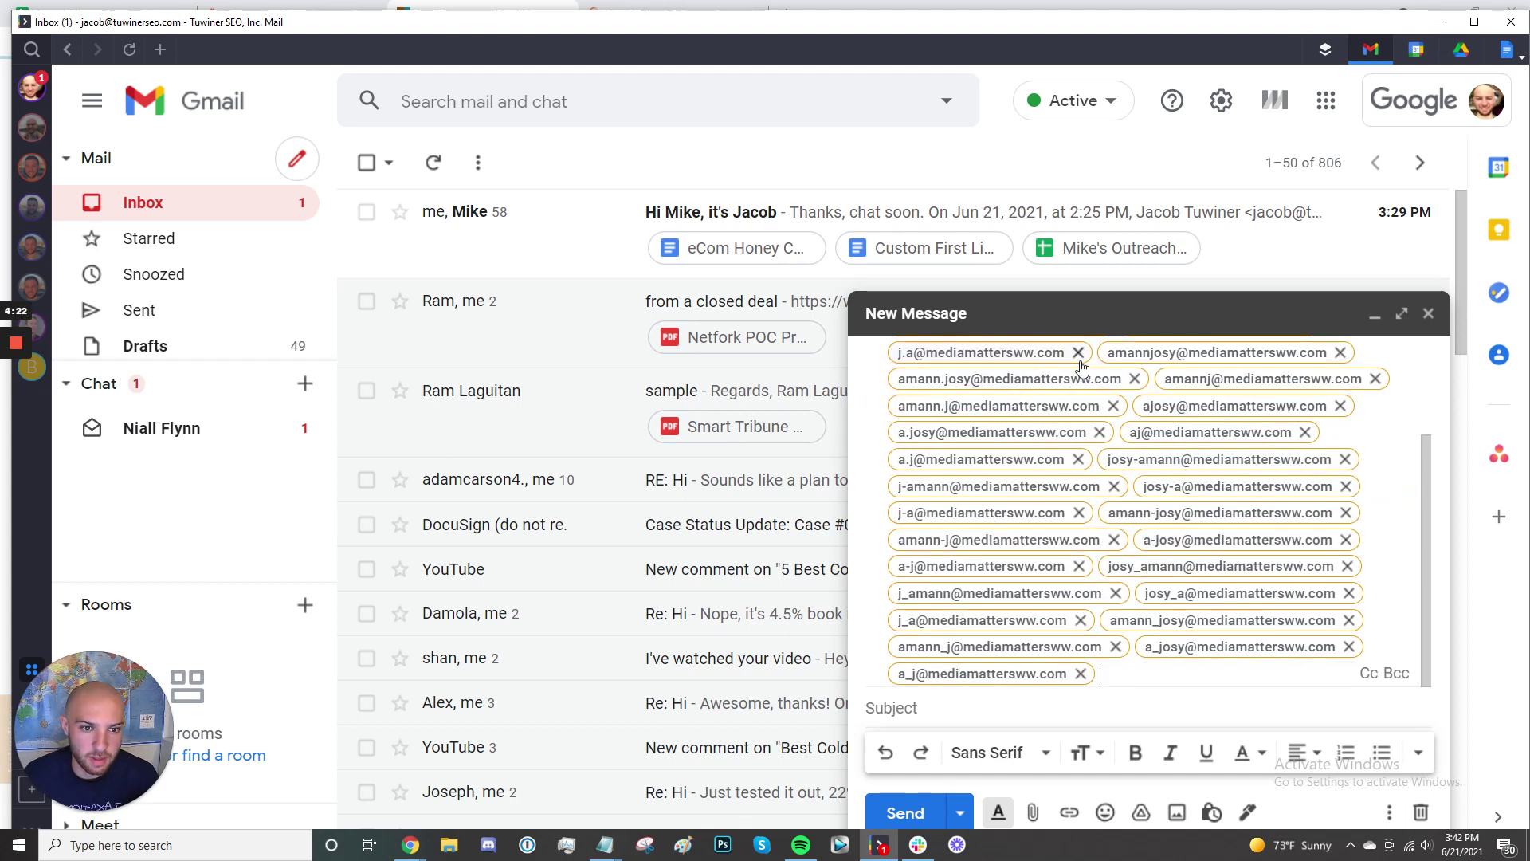
pyautogui.scroll(3, 1036, 363)
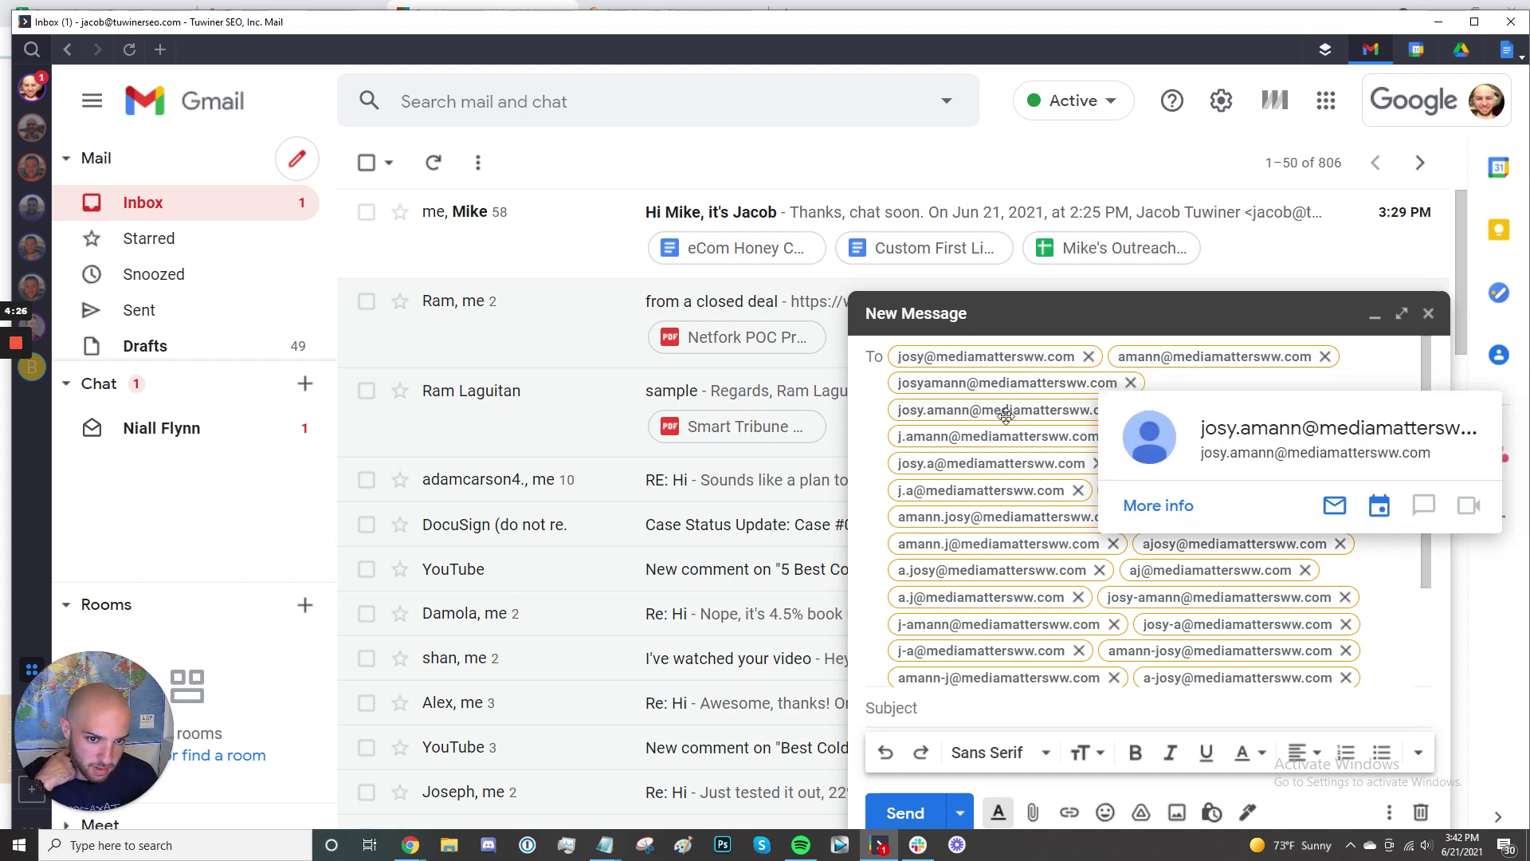
pyautogui.doubleClick(1040, 359)
pyautogui.hotkey('ctrl', 'c')
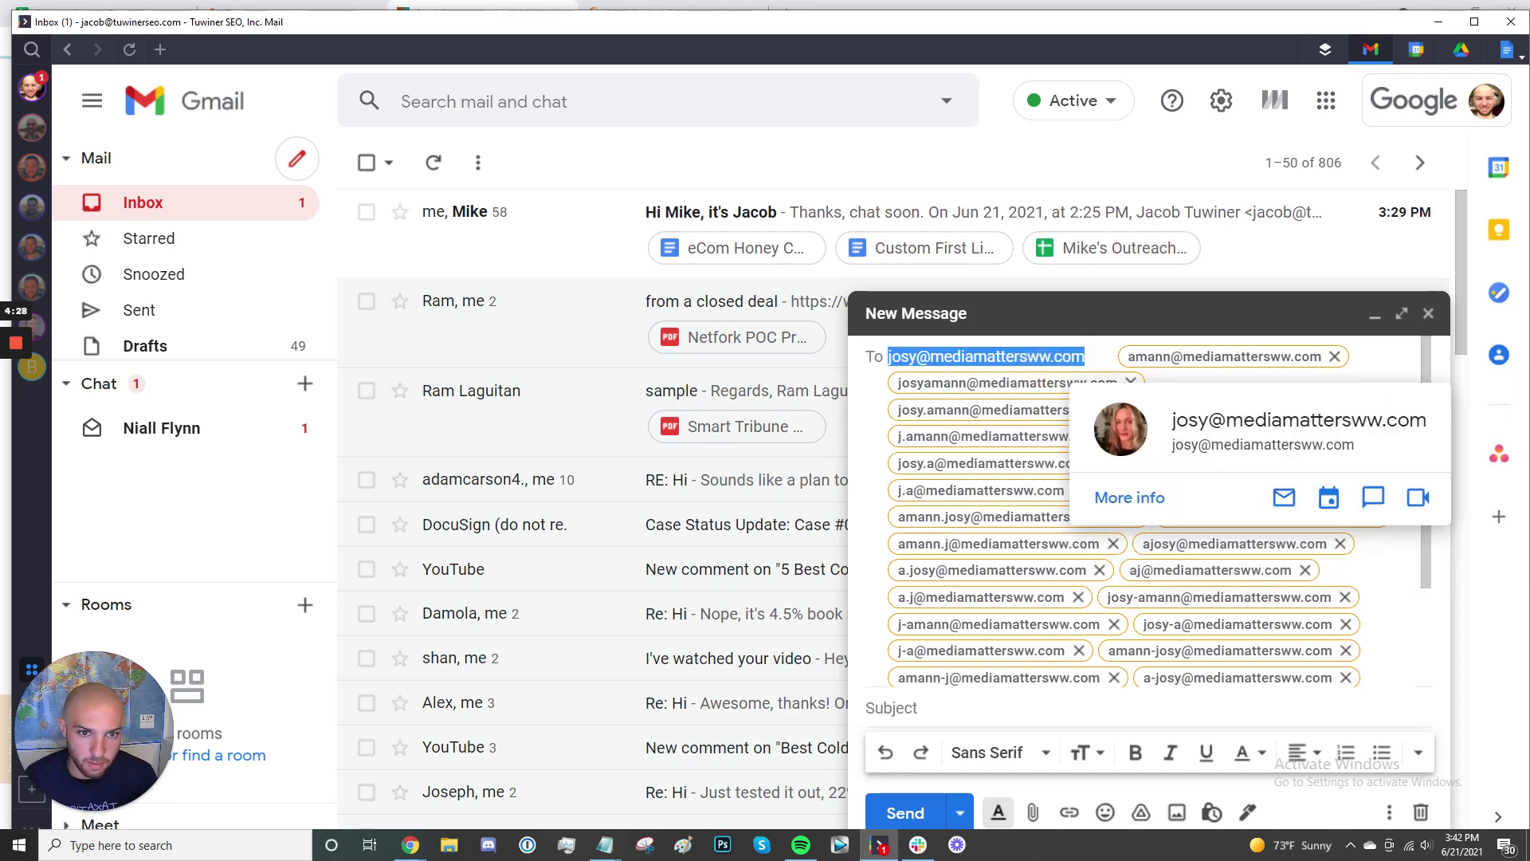
pyautogui.click(1439, 21)
# Step: Paste the verified address into F10 and enter 'valid' in G10
pyautogui.click(139, 13)
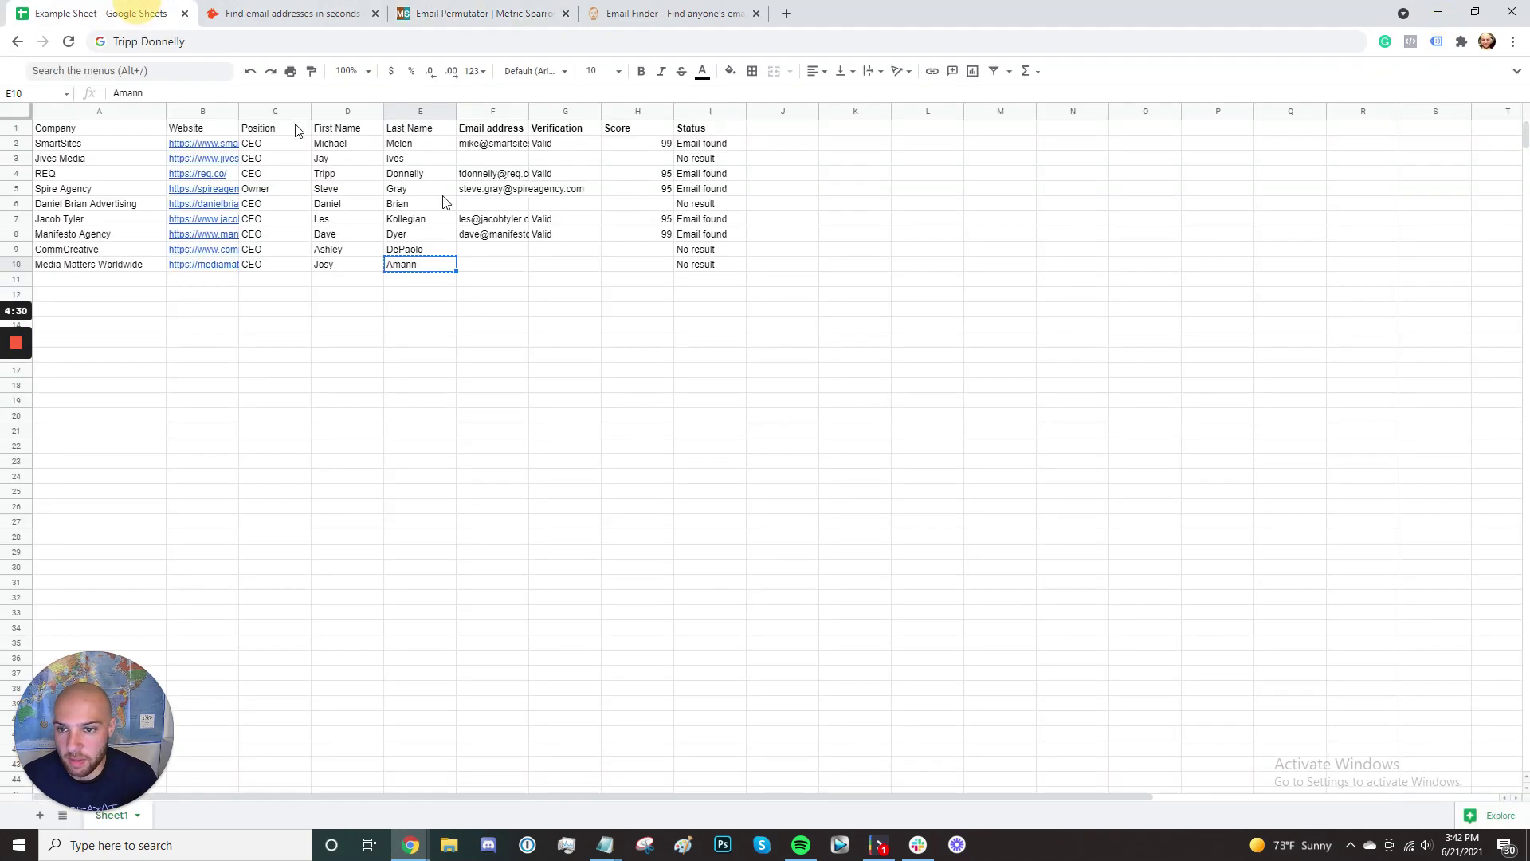
pyautogui.click(484, 267)
pyautogui.hotkey('ctrl', 'v')
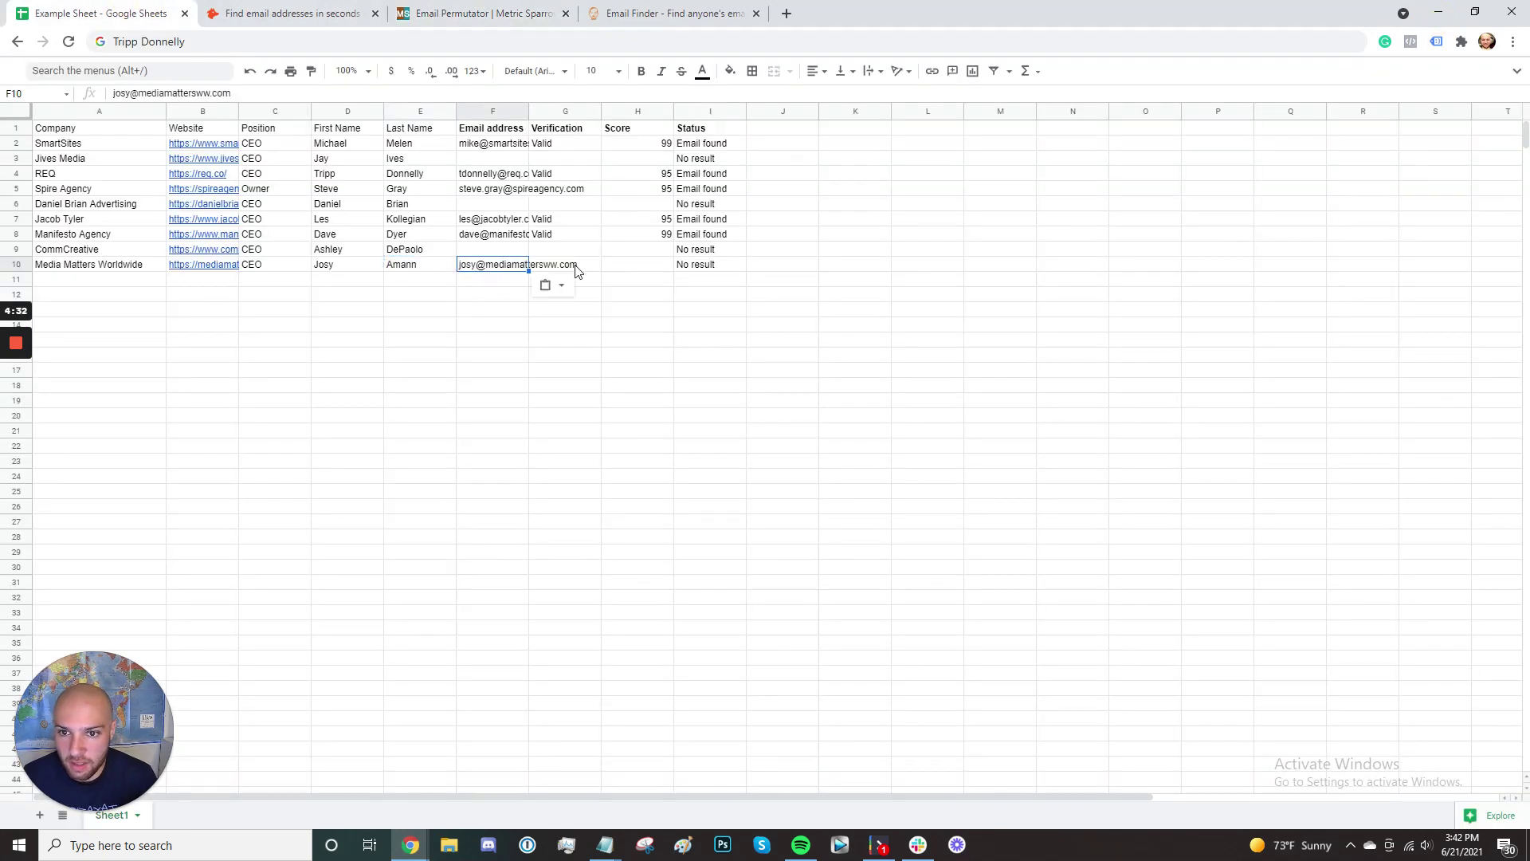
pyautogui.doubleClick(576, 266)
pyautogui.write('valid')
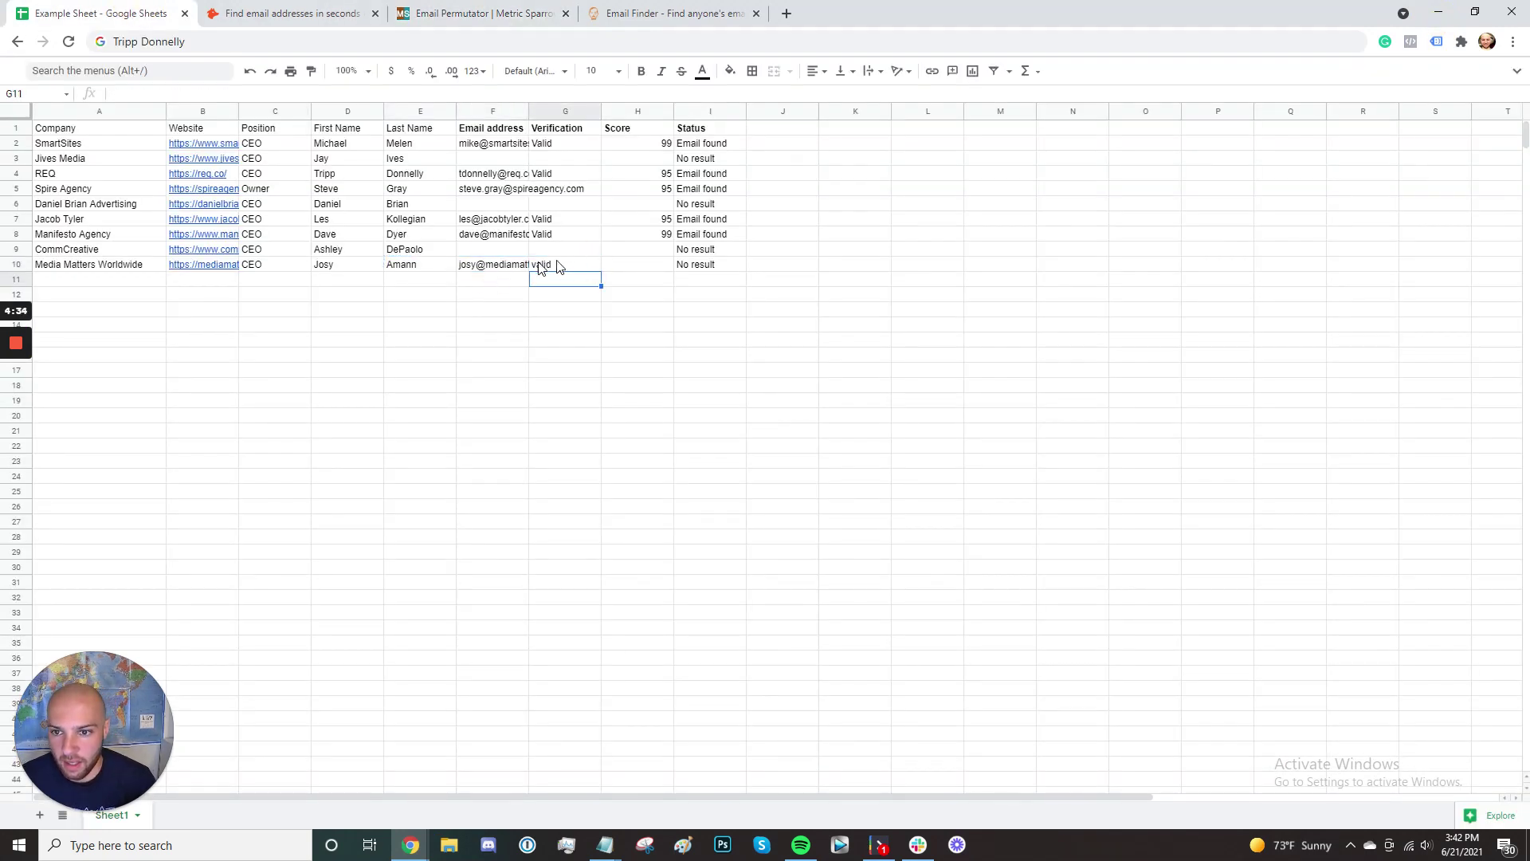
pyautogui.press('Return')
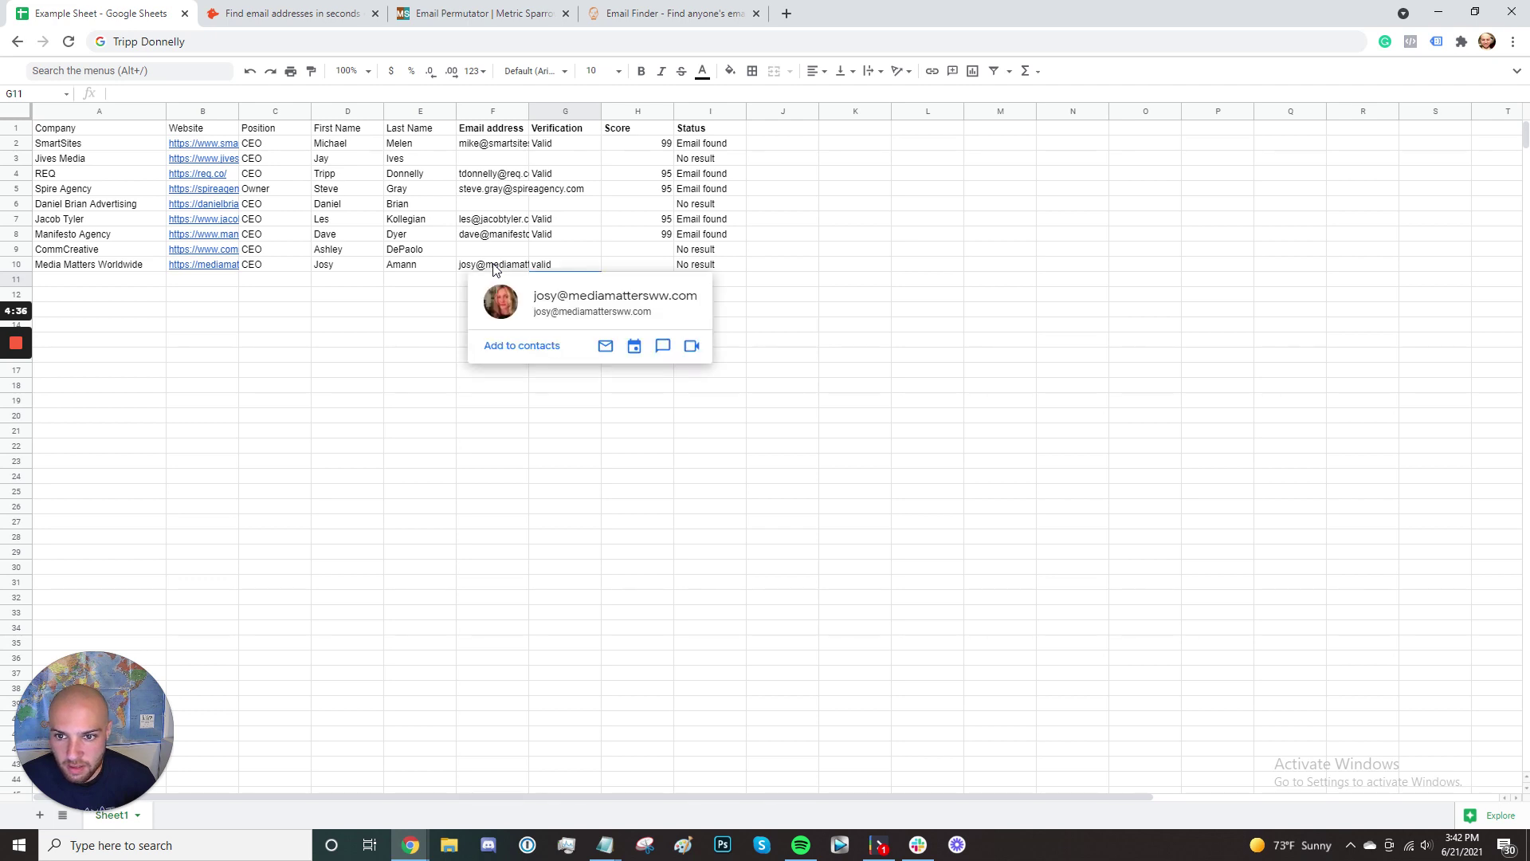
# Step: Review the addresses in column F against the Gmail draft's recipient list
pyautogui.click(493, 268)
pyautogui.click(479, 299)
pyautogui.click(488, 265)
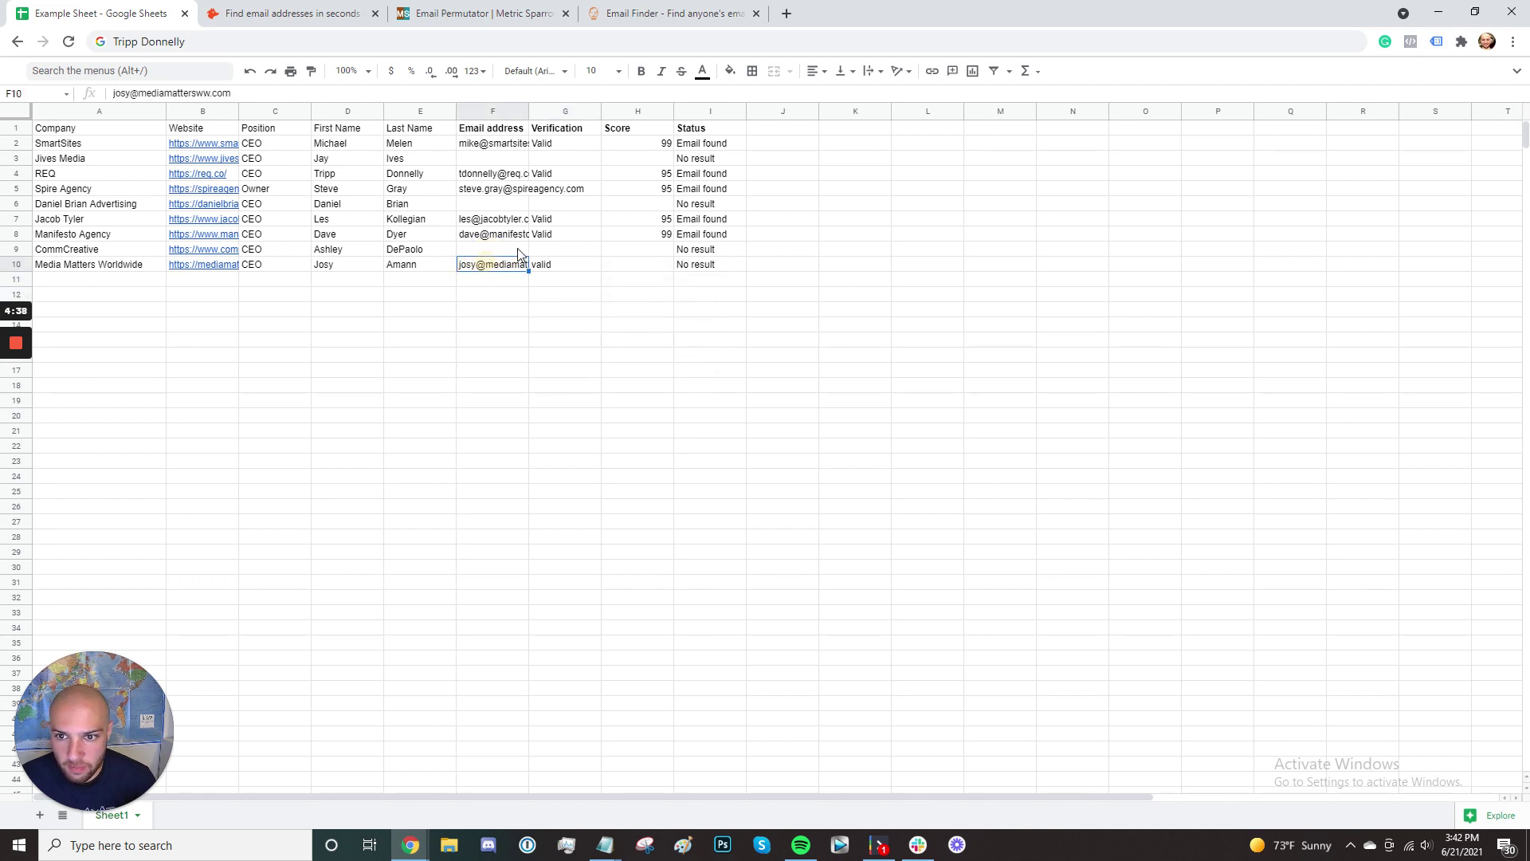
pyautogui.click(481, 226)
pyautogui.click(838, 218)
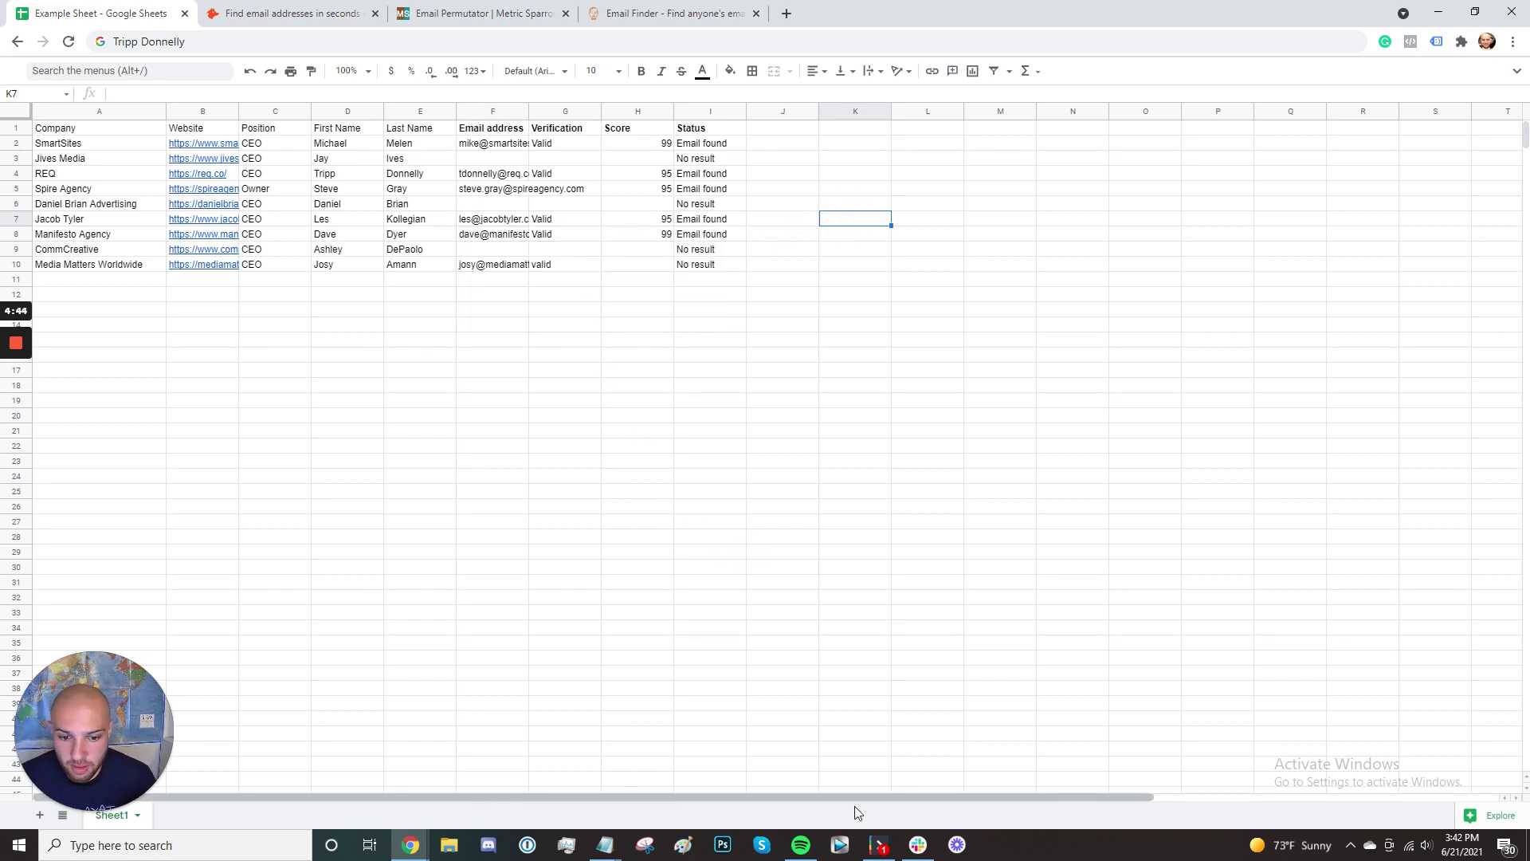
pyautogui.click(879, 845)
pyautogui.click(1167, 395)
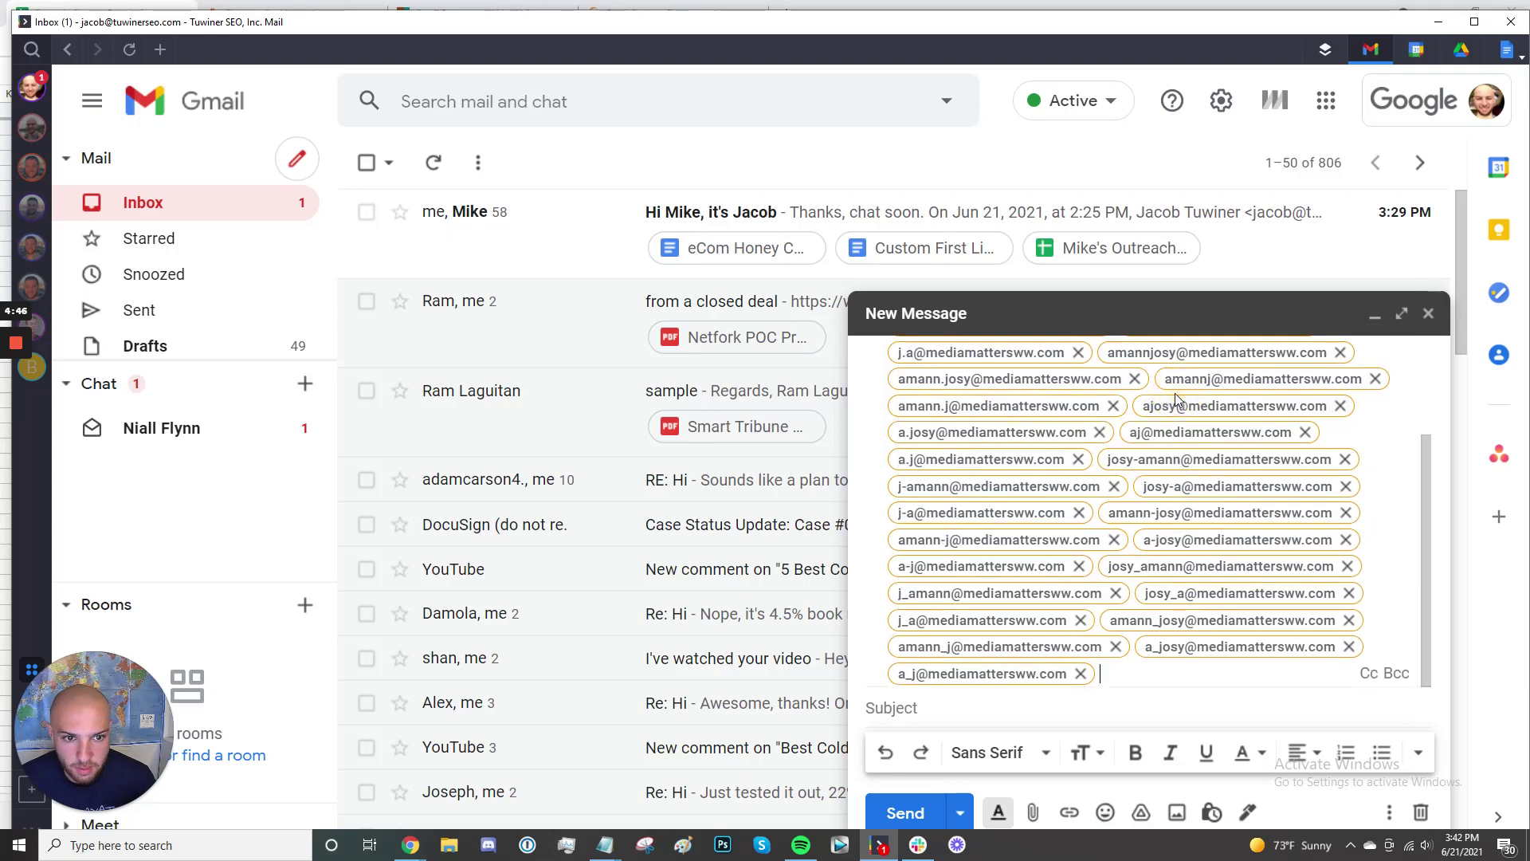
pyautogui.click(1423, 27)
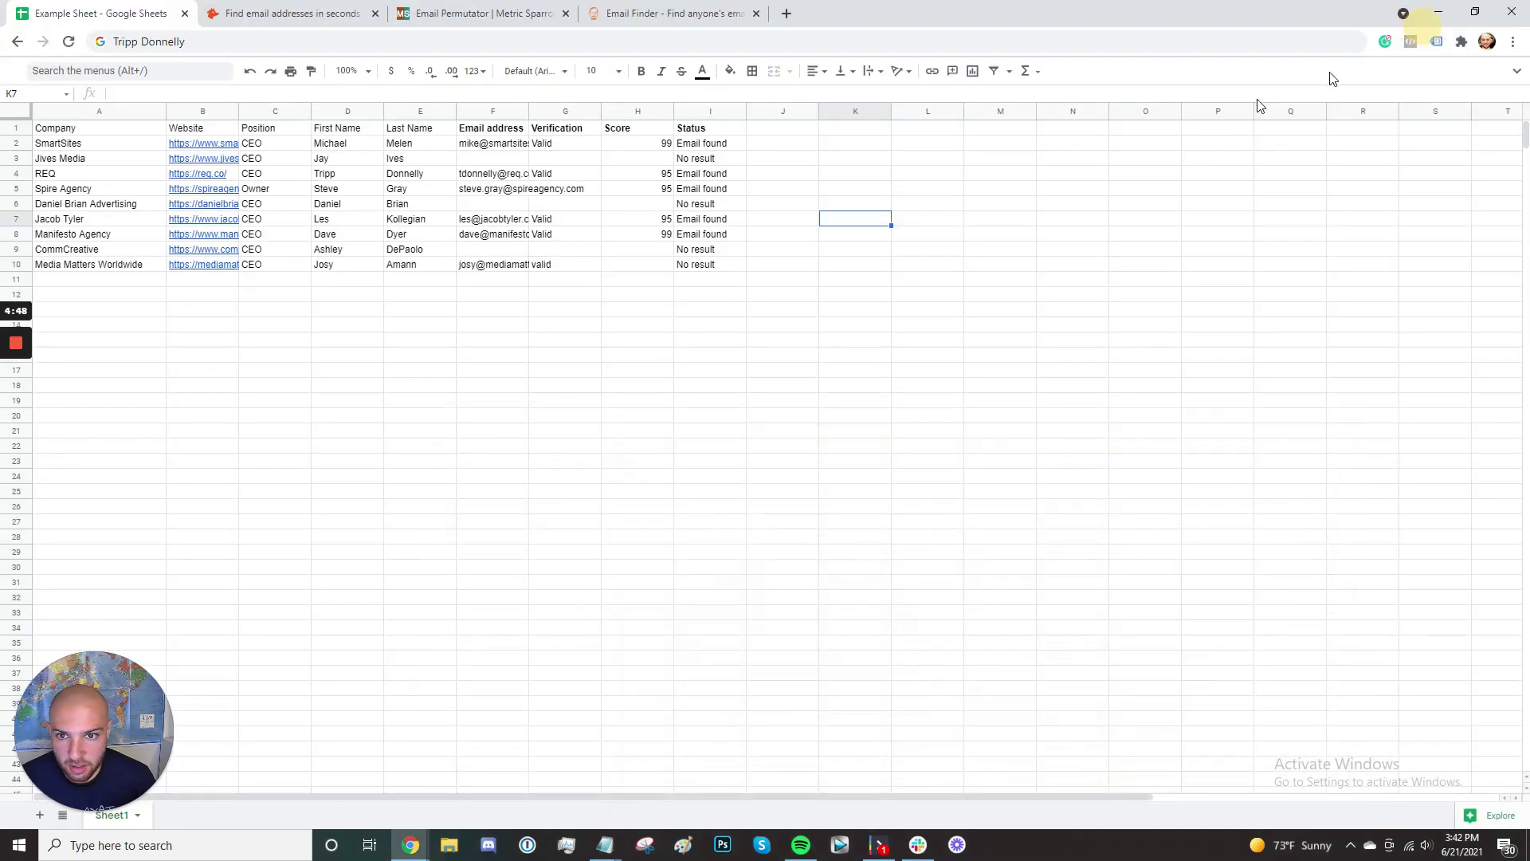
pyautogui.click(502, 197)
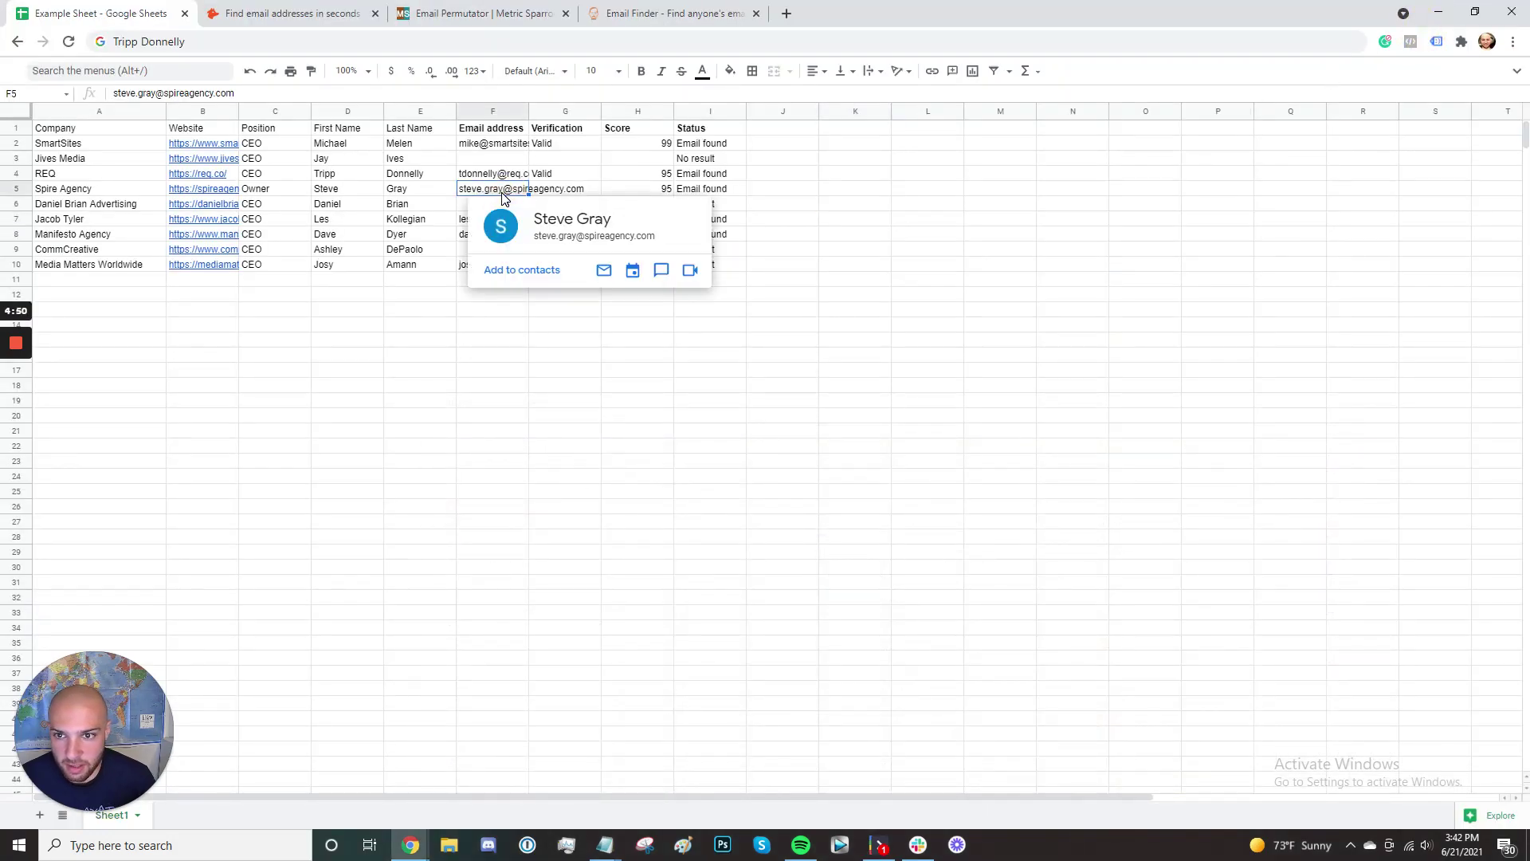
pyautogui.moveTo(504, 197)
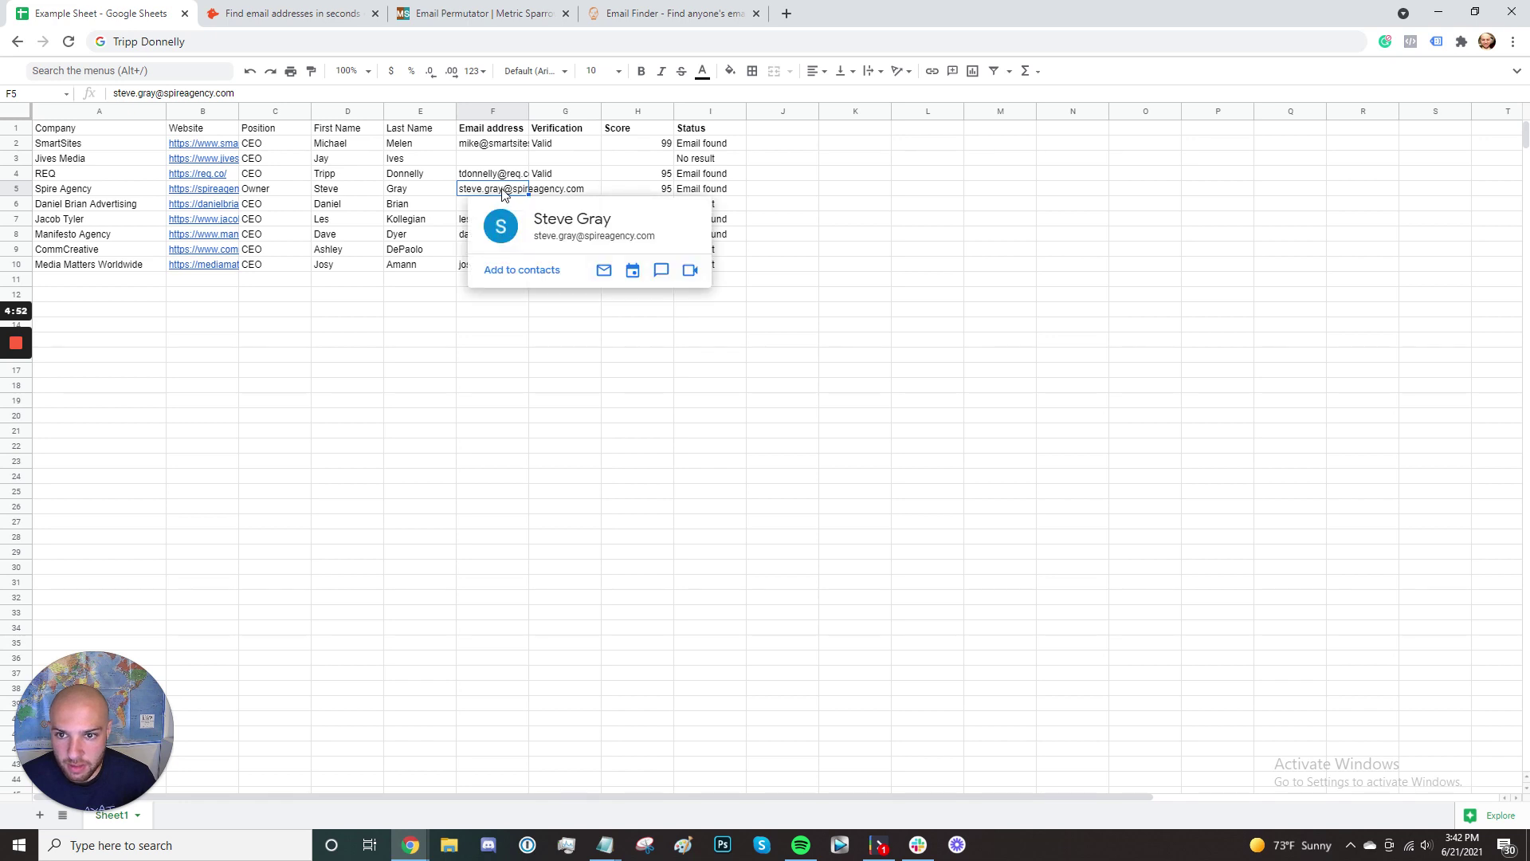
pyautogui.moveTo(508, 150)
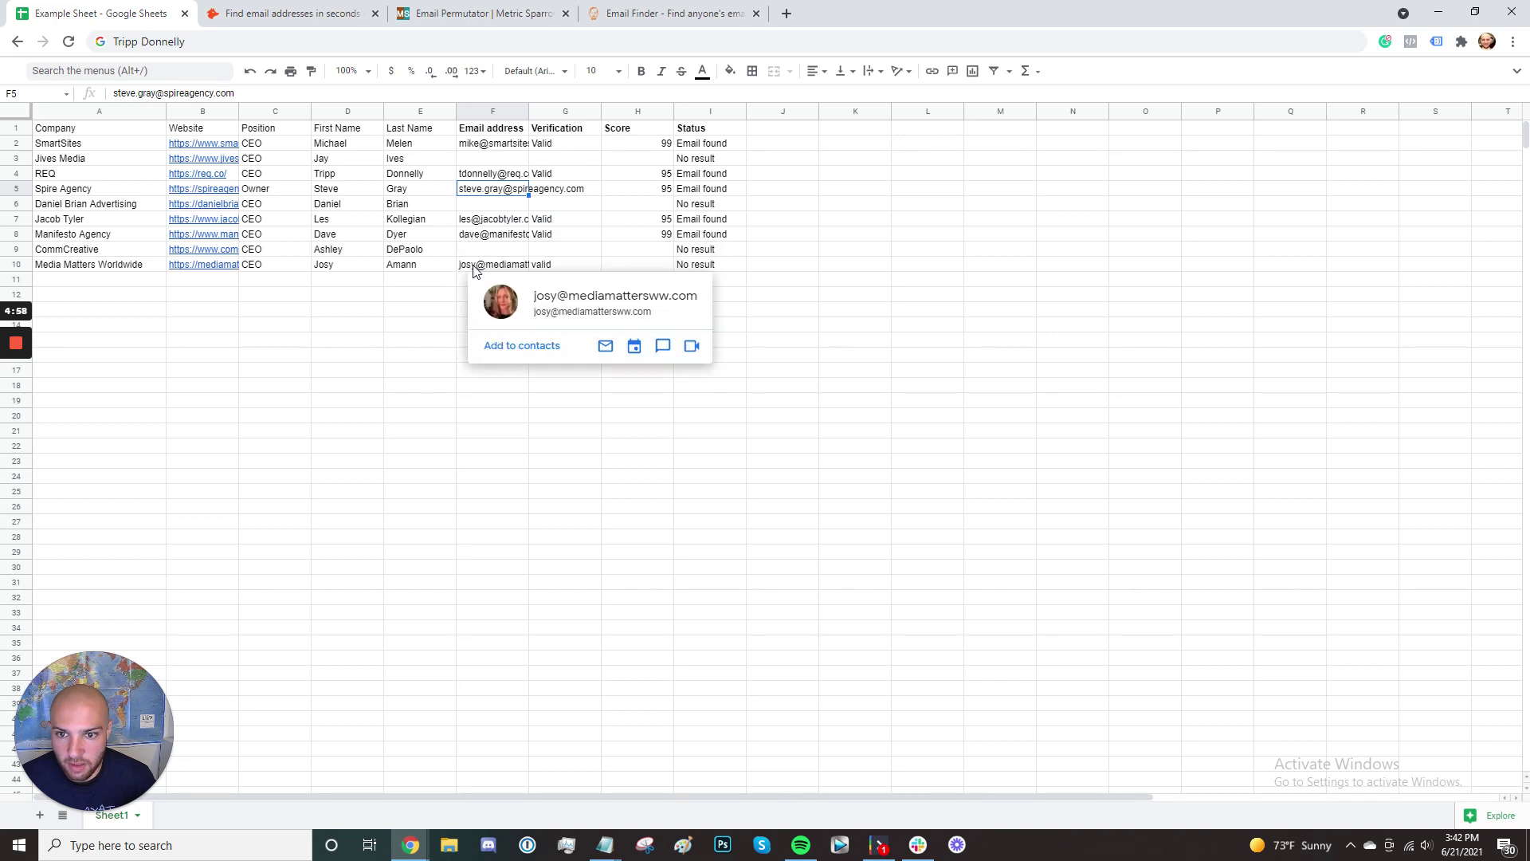
pyautogui.click(418, 296)
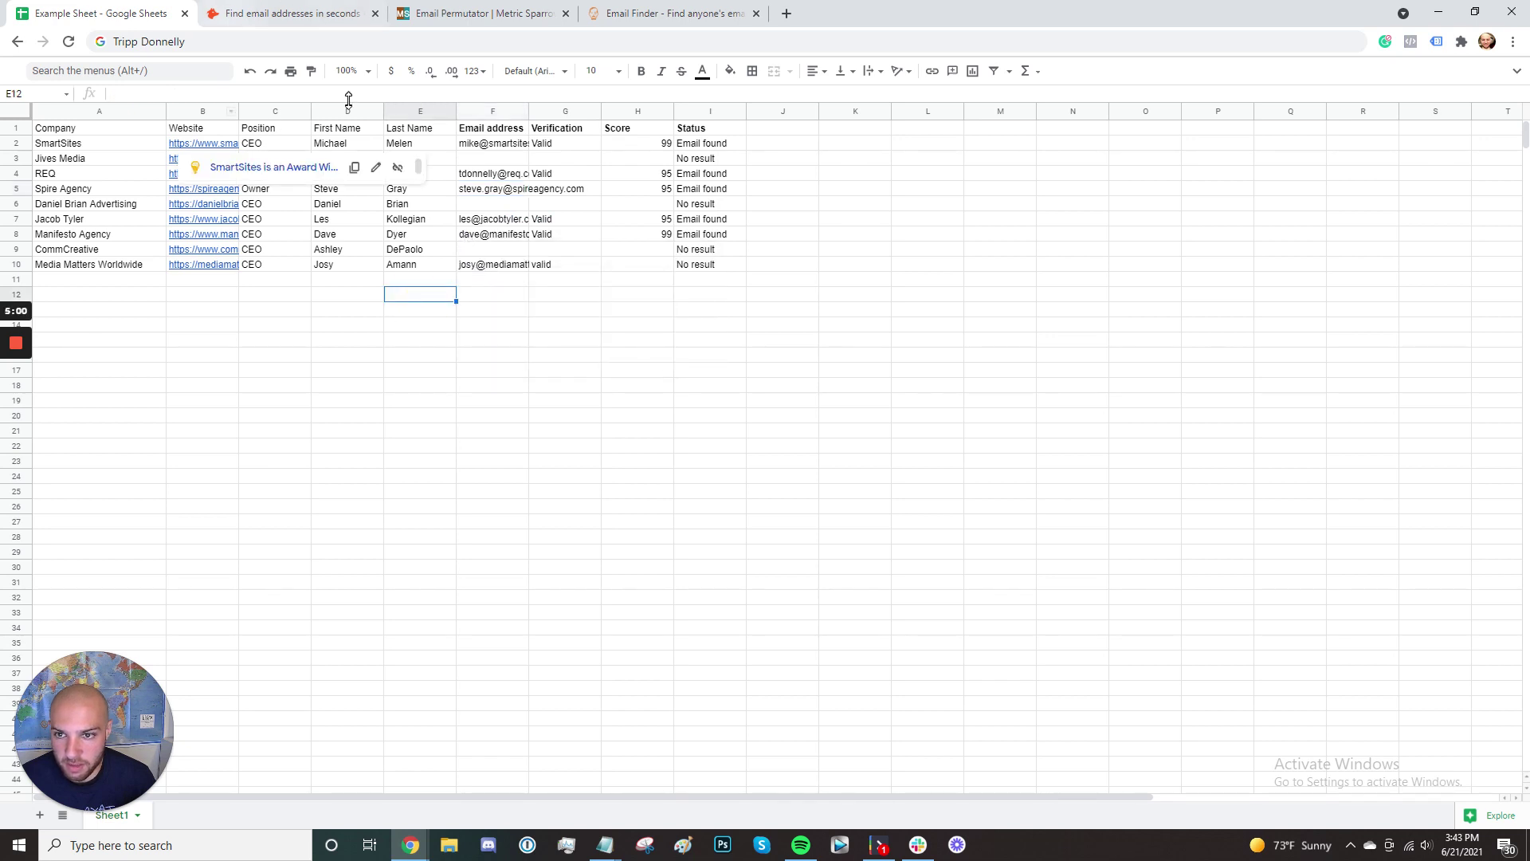
# Step: Copy the Daniel Brian Advertising lead's names from D6:E6 and open B6's website address
pyautogui.click(487, 206)
pyautogui.moveTo(335, 205); pyautogui.dragTo(411, 205)
pyautogui.hotkey('ctrl', 'c')
pyautogui.click(205, 206)
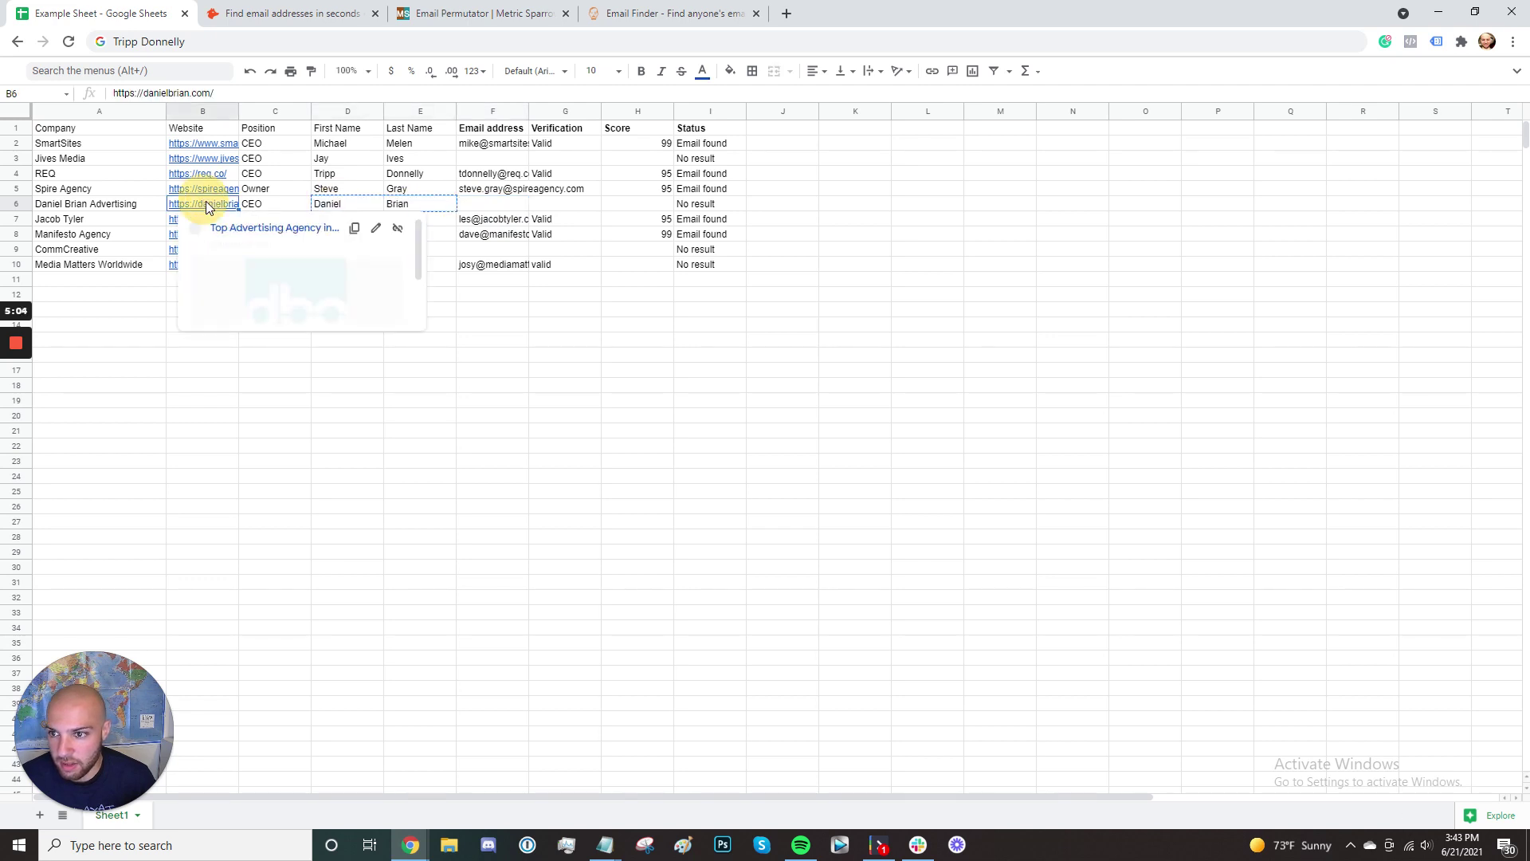
pyautogui.doubleClick(222, 210)
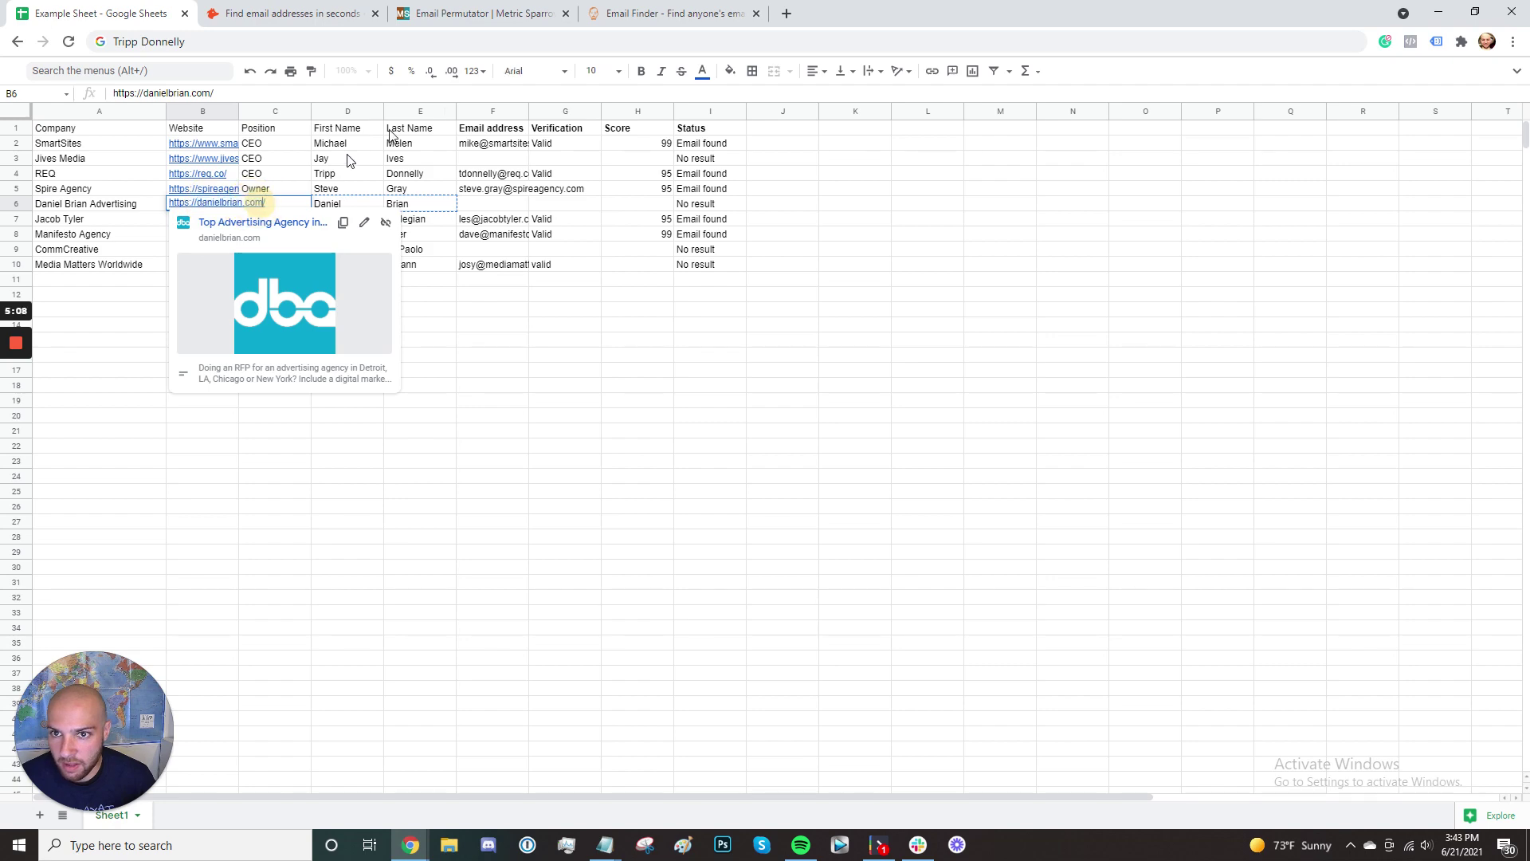
# Step: Clear the old permutation results and enter the lead's first and last names in the form
pyautogui.click(514, 13)
pyautogui.click(620, 17)
pyautogui.click(488, 14)
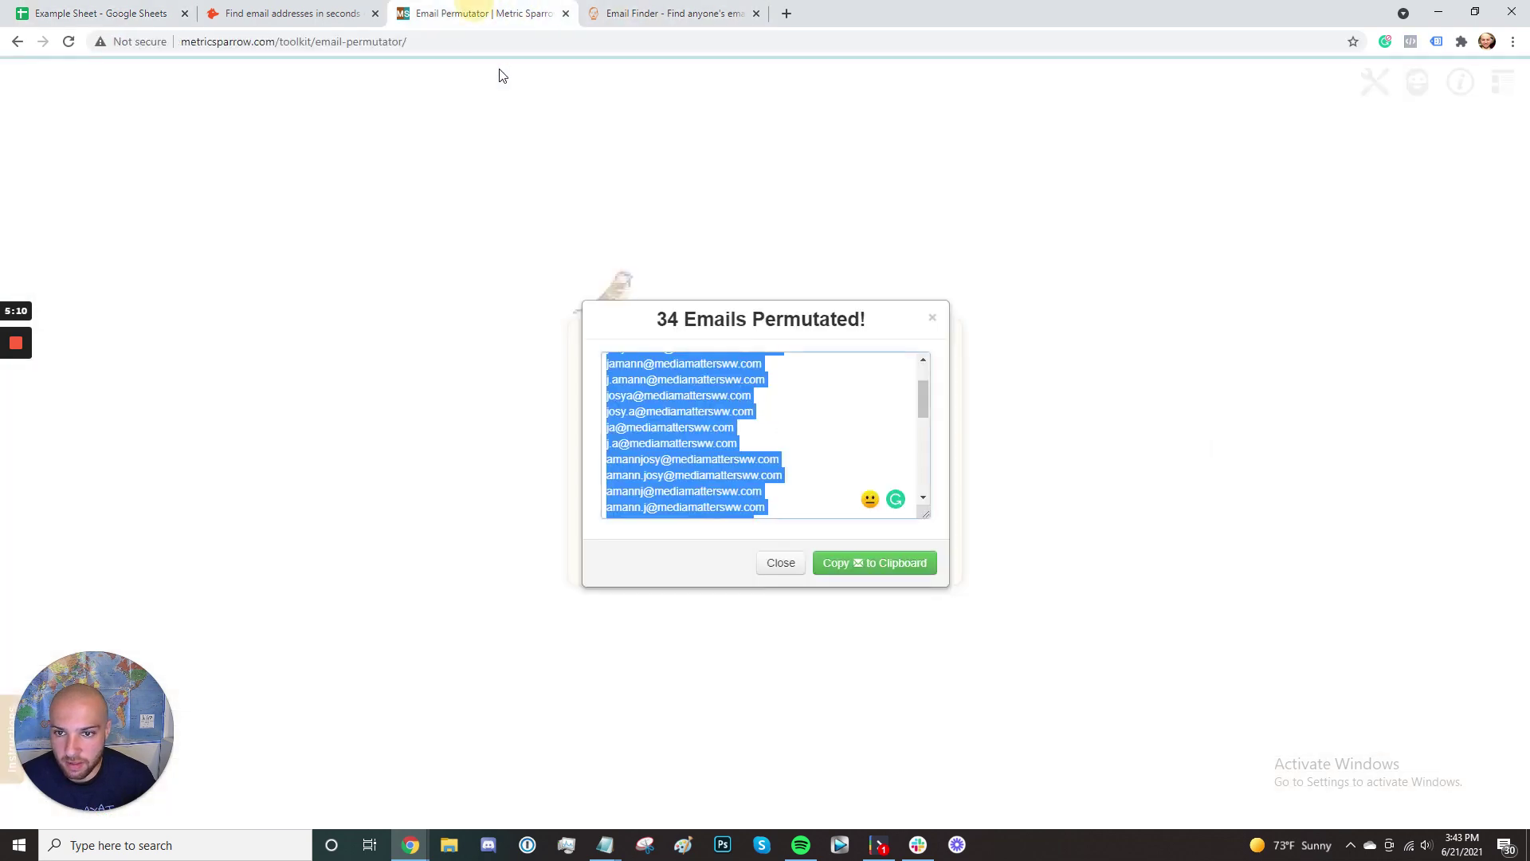
pyautogui.click(534, 146)
pyautogui.tripleClick(676, 503)
pyautogui.hotkey('ctrl', 'v')
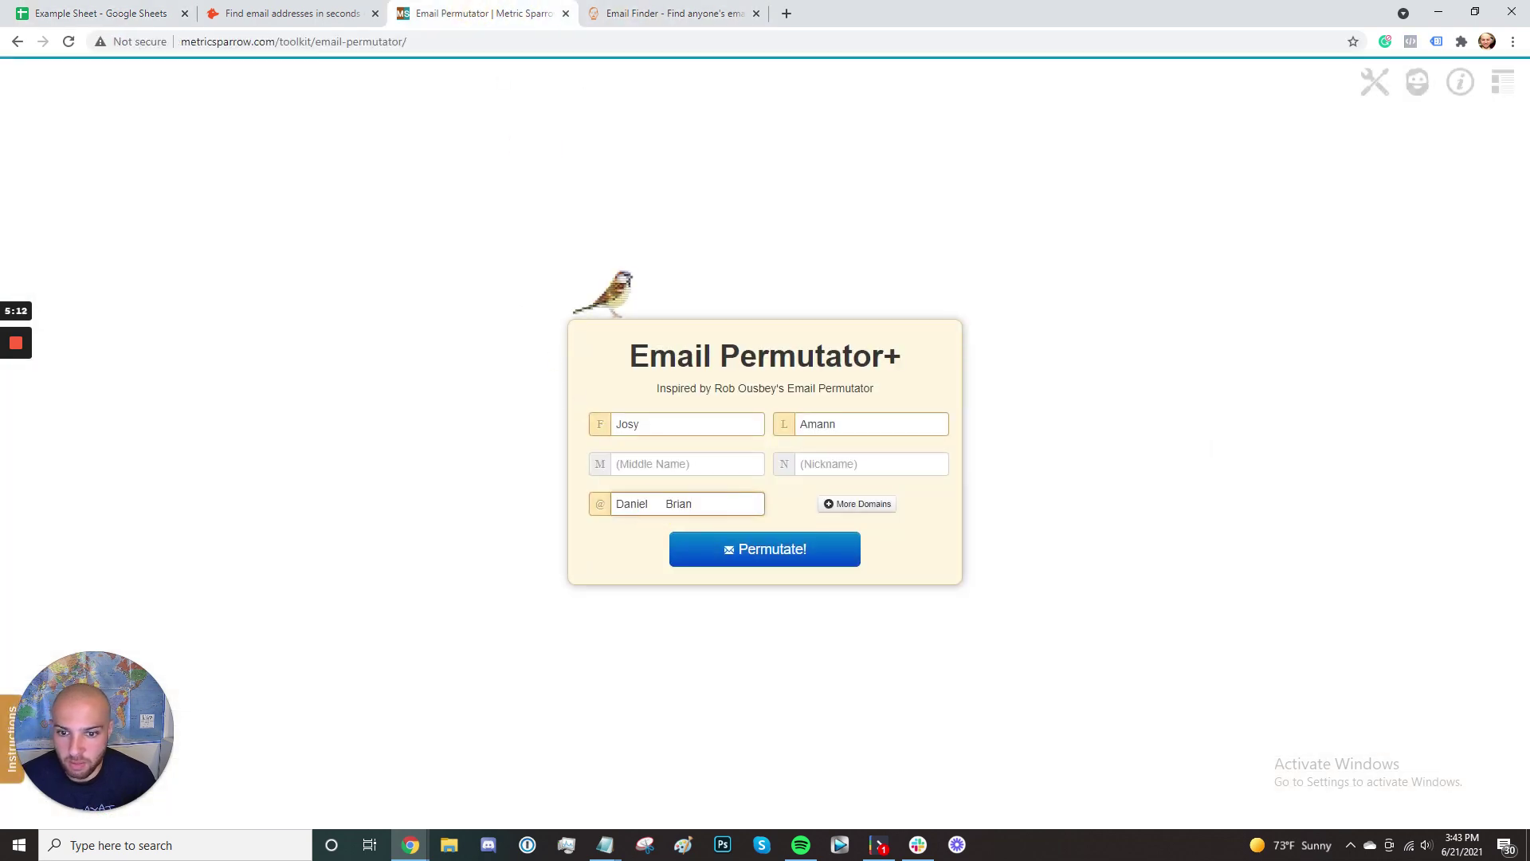
pyautogui.hotkey('ctrl', 'a')
pyautogui.write('Da')
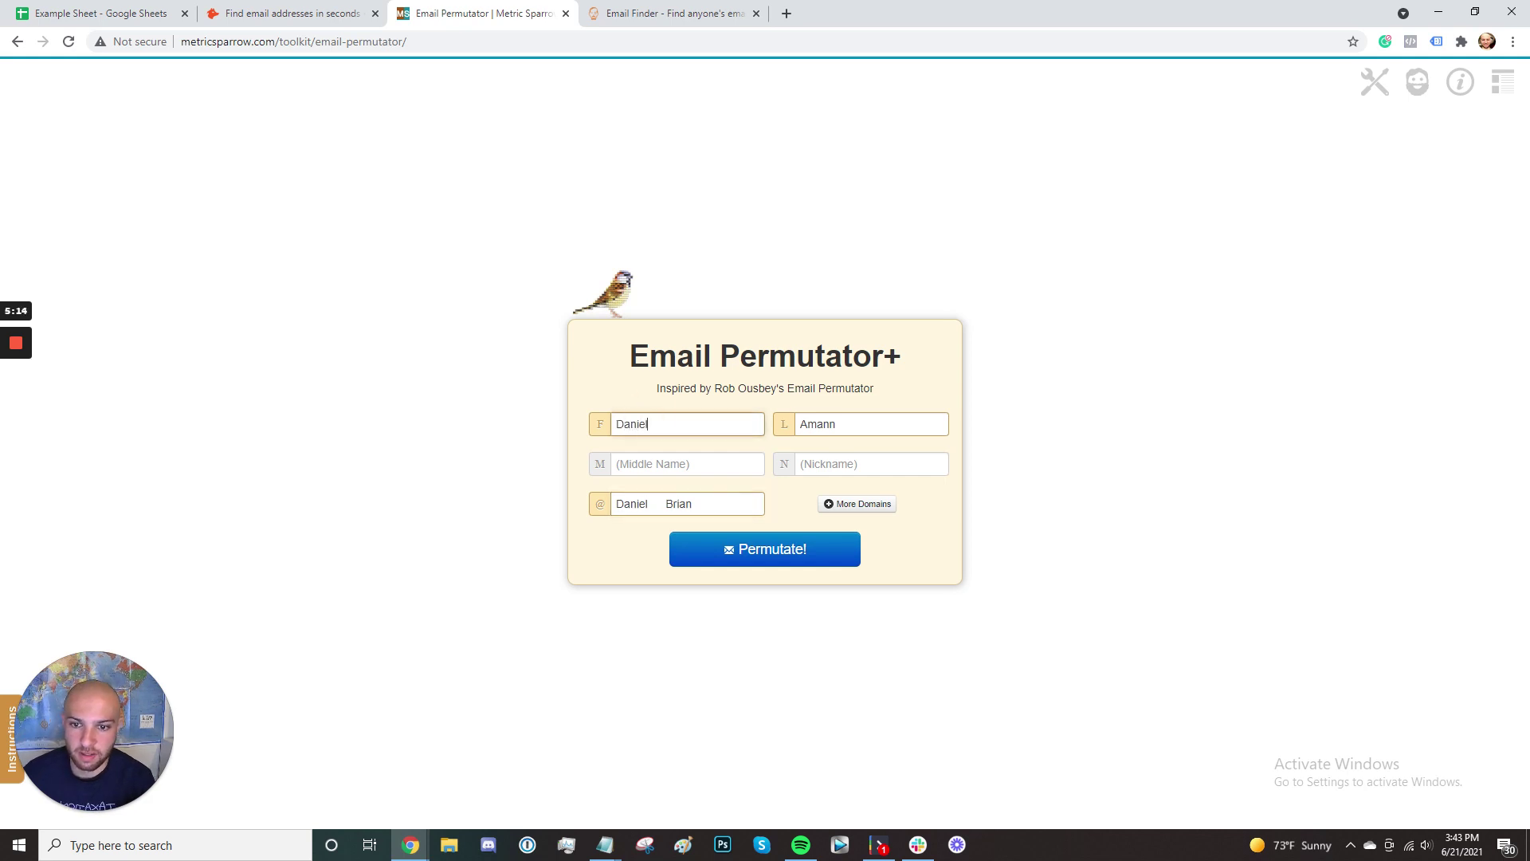
pyautogui.press('Tab')
pyautogui.write('RB')
pyautogui.press('Tab')
pyautogui.press('Tab')
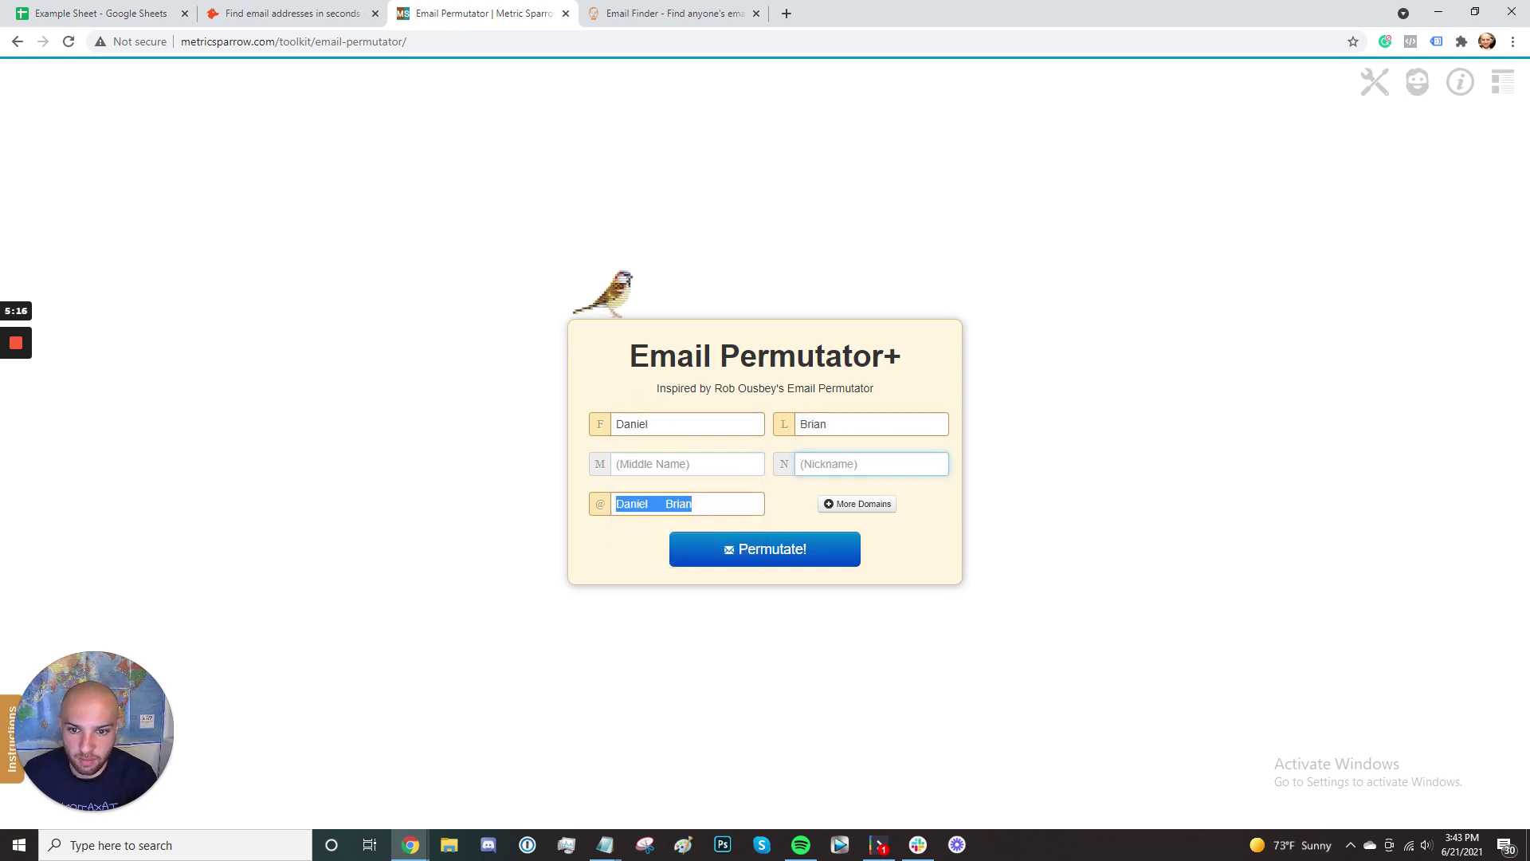
pyautogui.press('BackSpace')
# Step: Copy danielbrian.com from B6 into the domain field and generate the 34 permutations
pyautogui.click(269, 9)
pyautogui.hotkey('ctrl', '1')
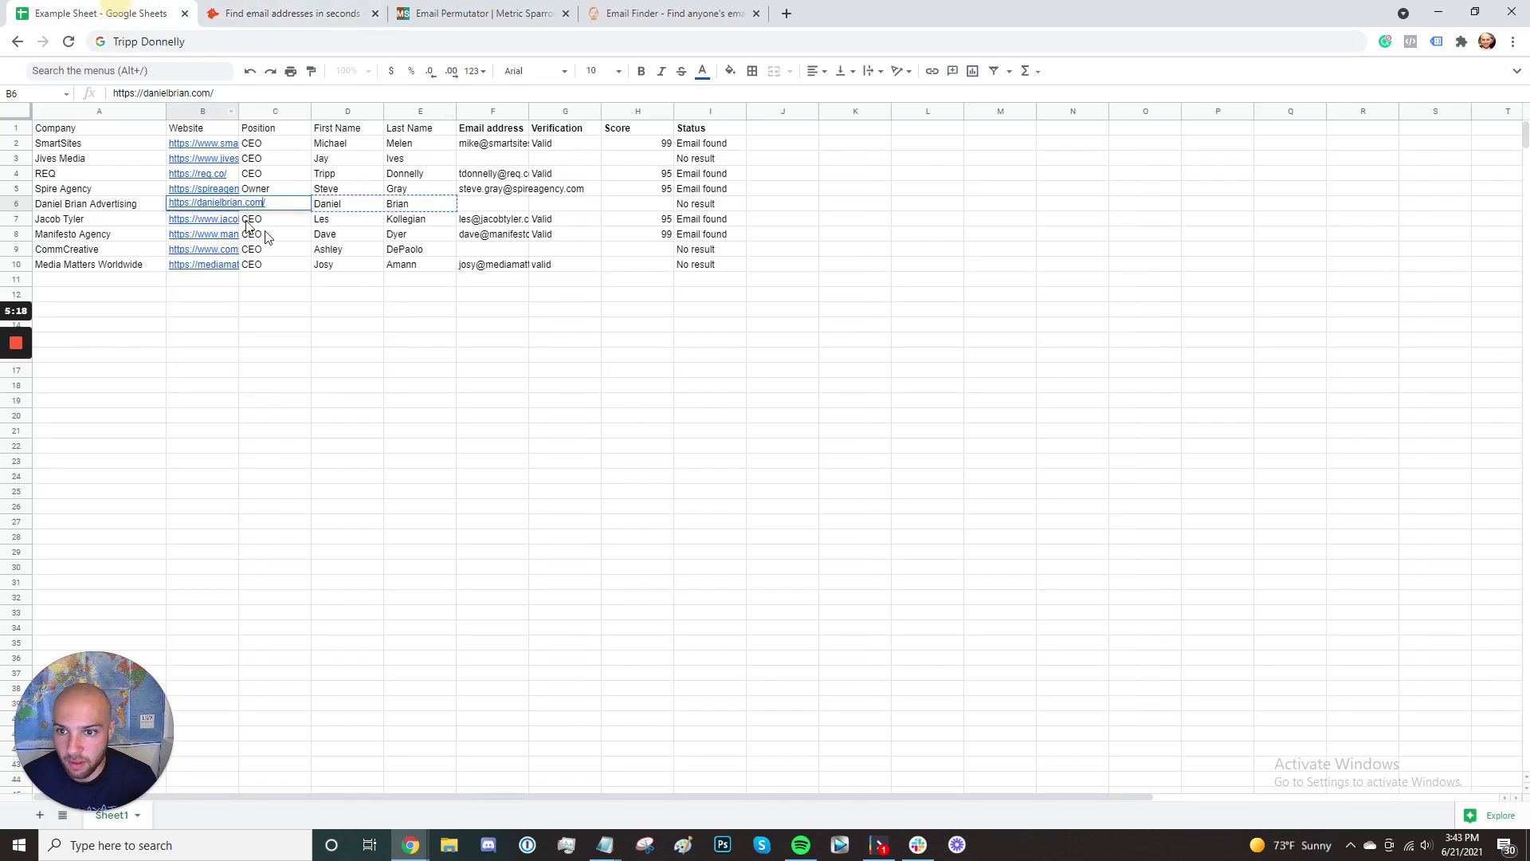
pyautogui.doubleClick(239, 202)
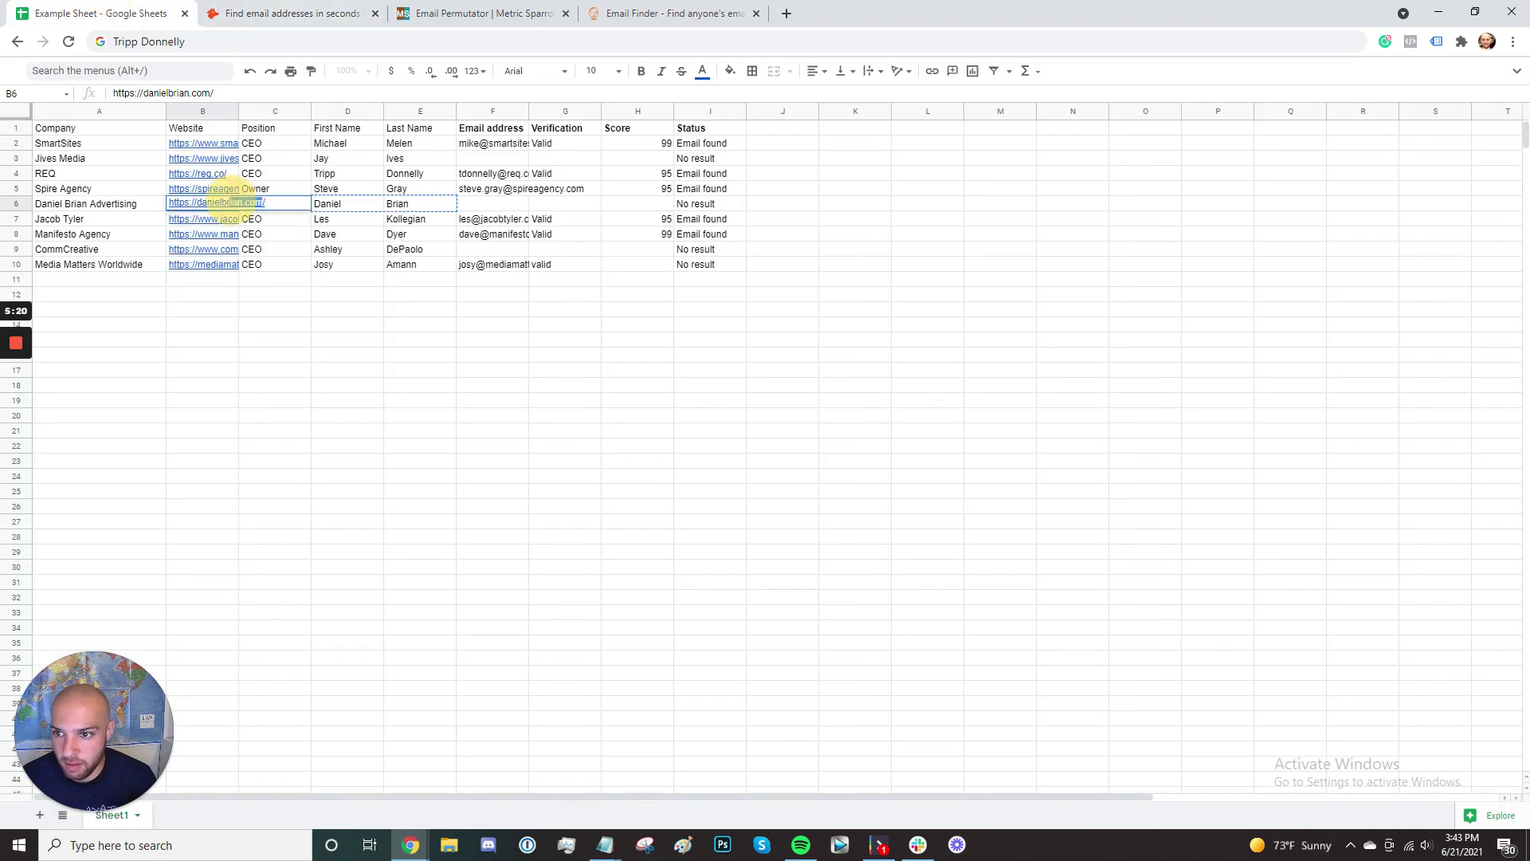
pyautogui.moveTo(264, 202); pyautogui.dragTo(196, 202)
pyautogui.hotkey('ctrl', 'c')
pyautogui.click(274, 13)
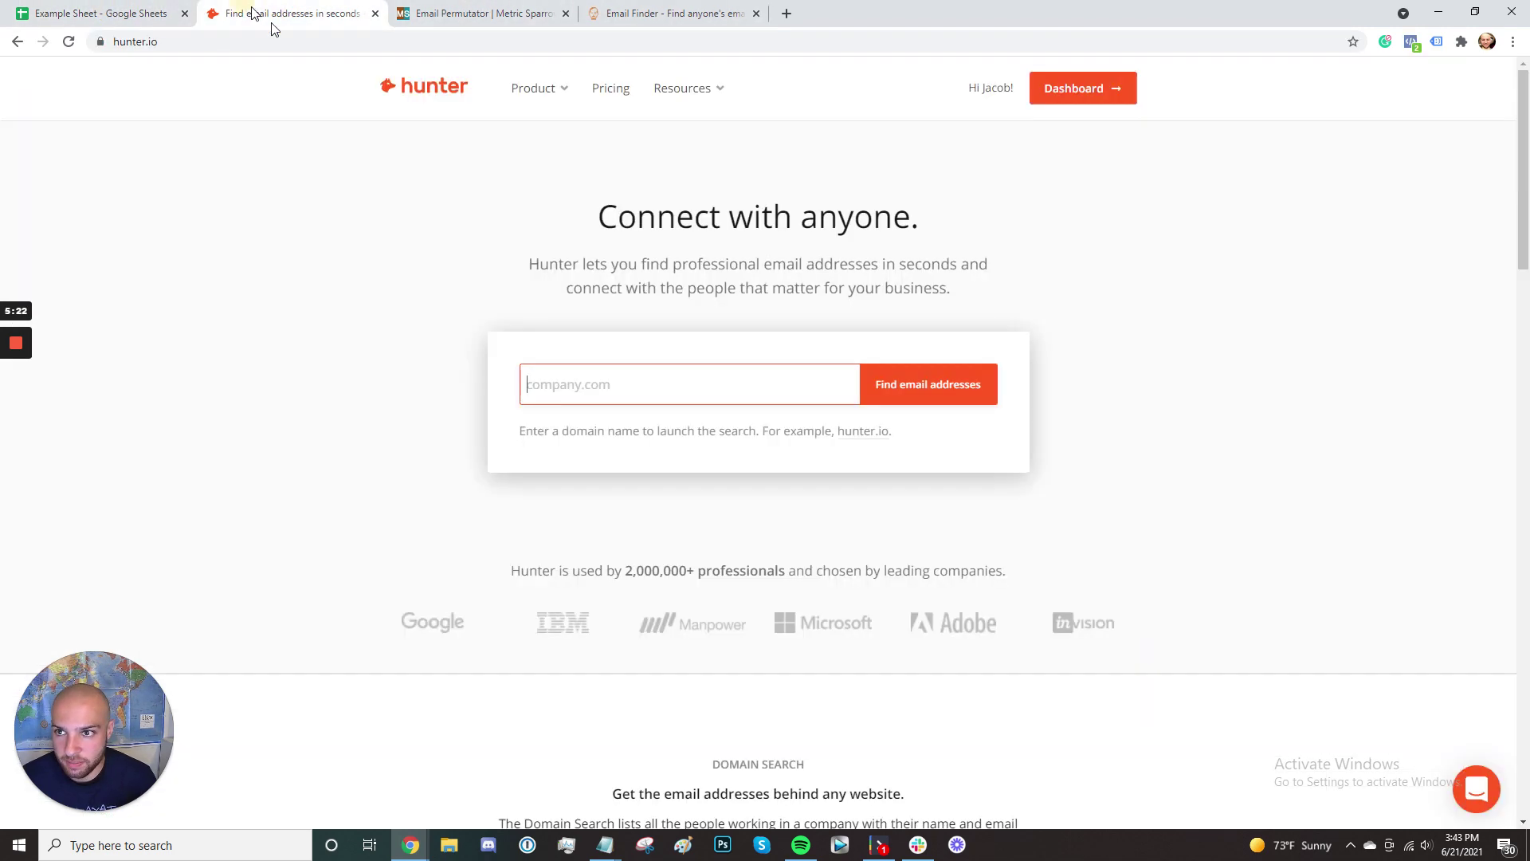
pyautogui.click(491, 13)
pyautogui.hotkey('ctrl', 'v')
pyautogui.click(680, 549)
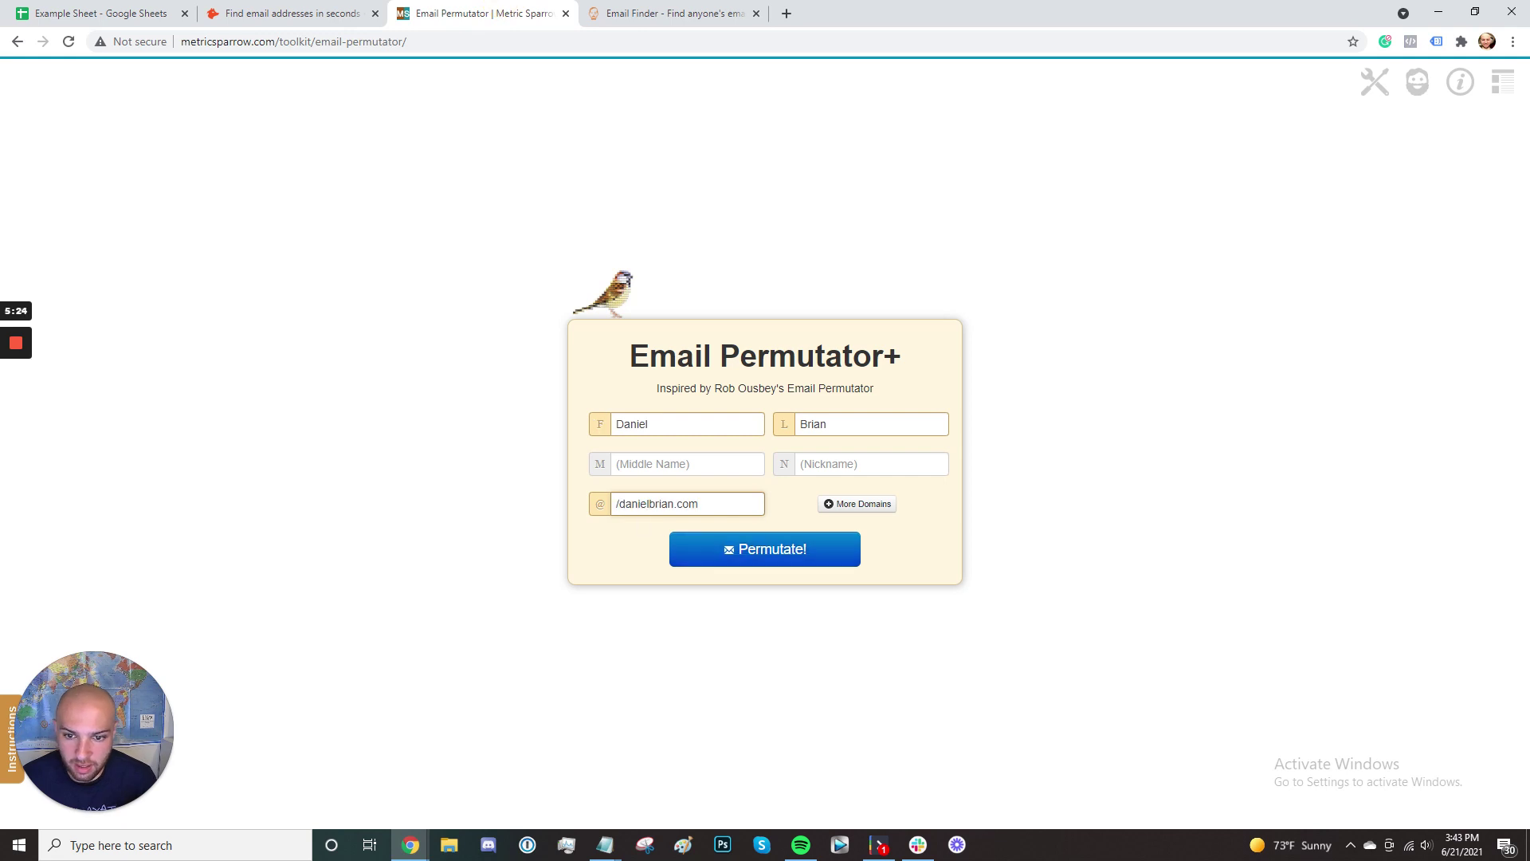
pyautogui.press('Delete')
pyautogui.click(703, 552)
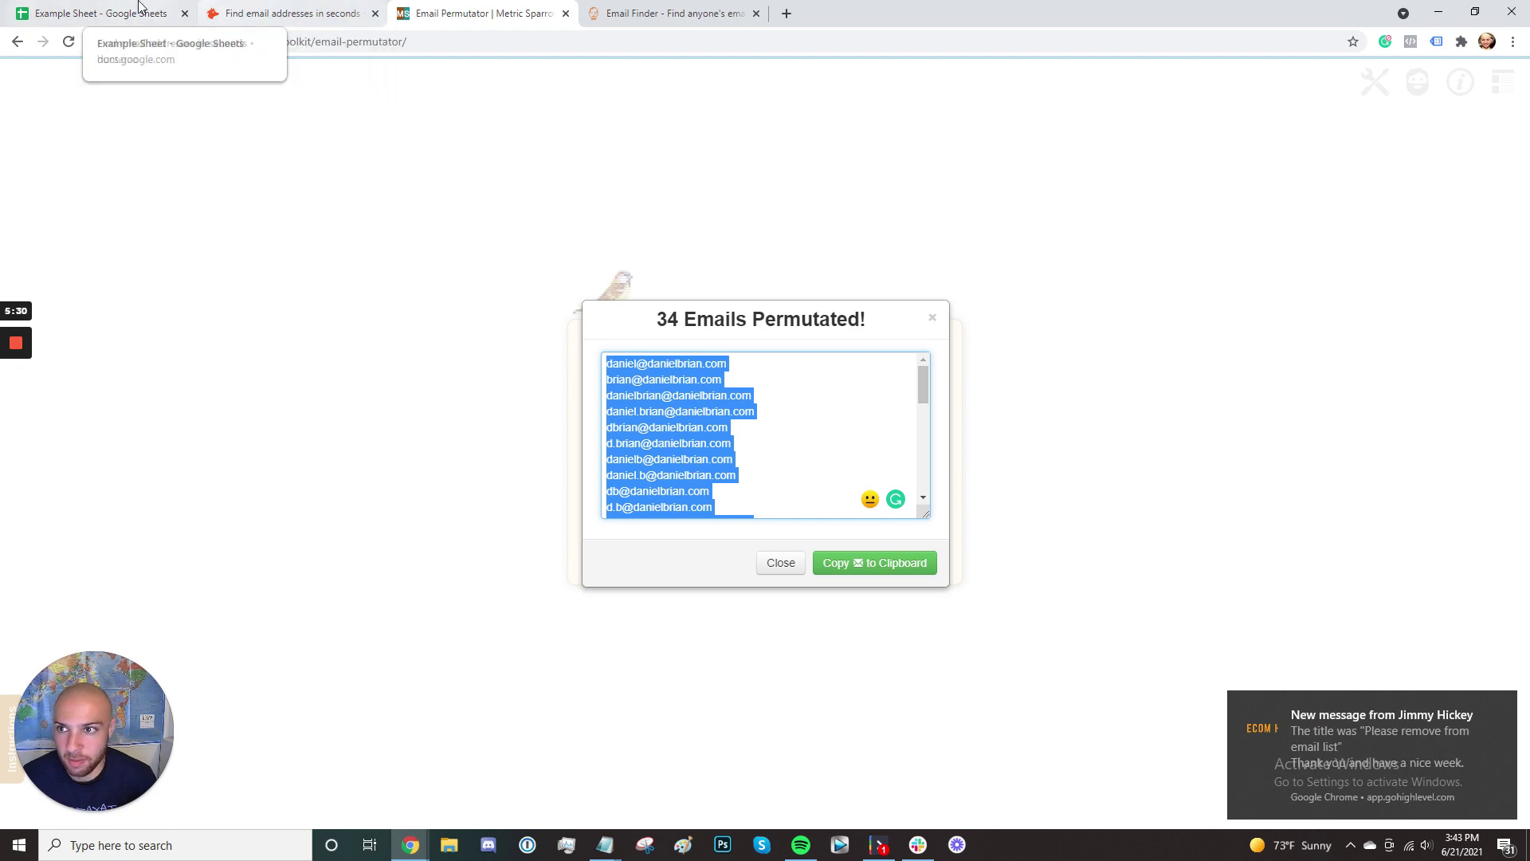
pyautogui.click(885, 844)
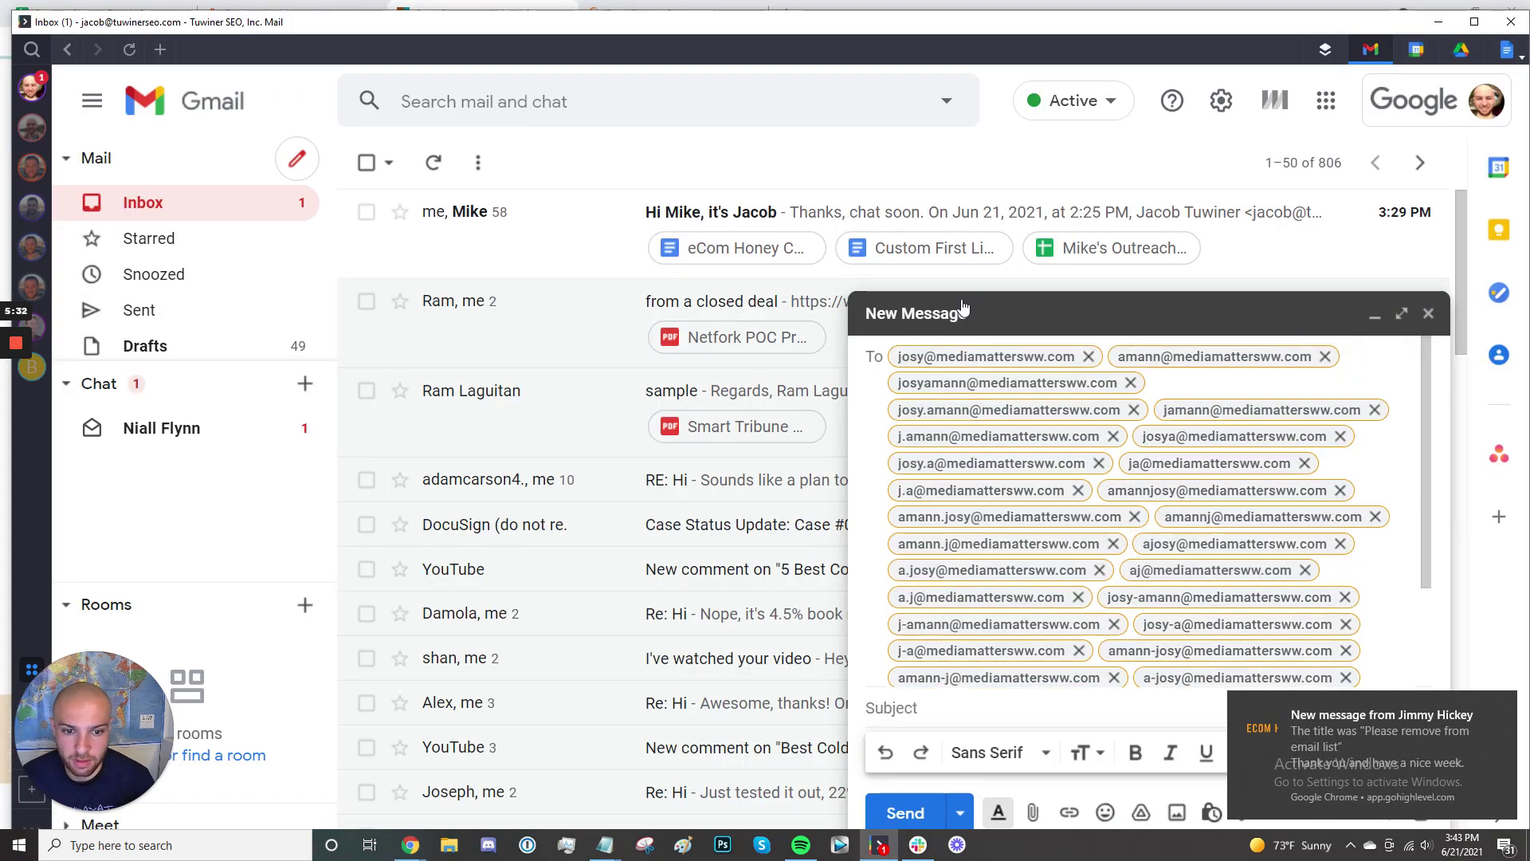
pyautogui.hotkey('ctrl', 'z')
pyautogui.hotkey('ctrl', 'v')
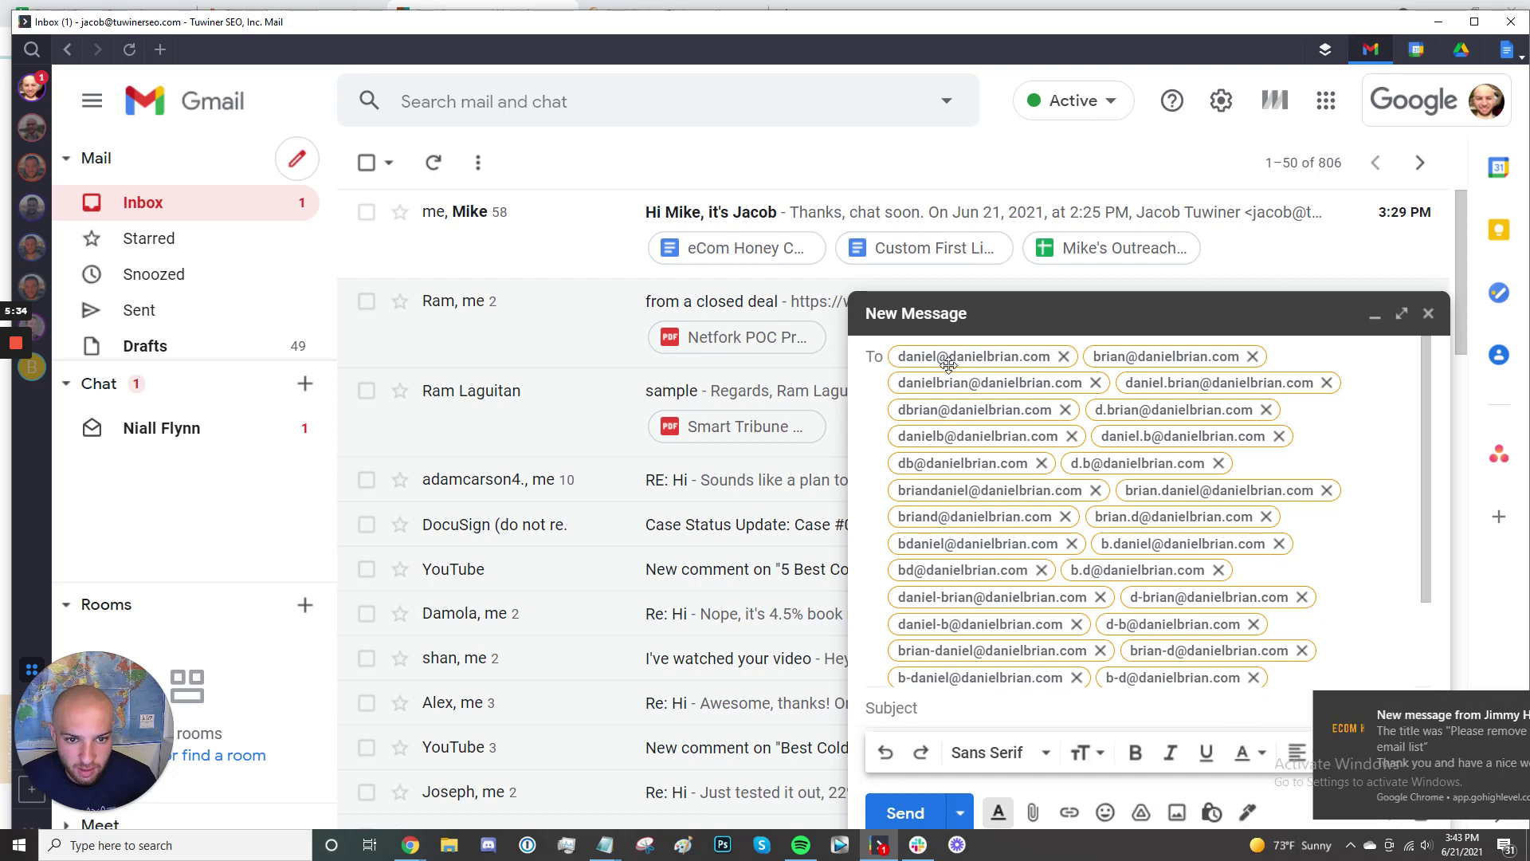
pyautogui.moveTo(960, 355)
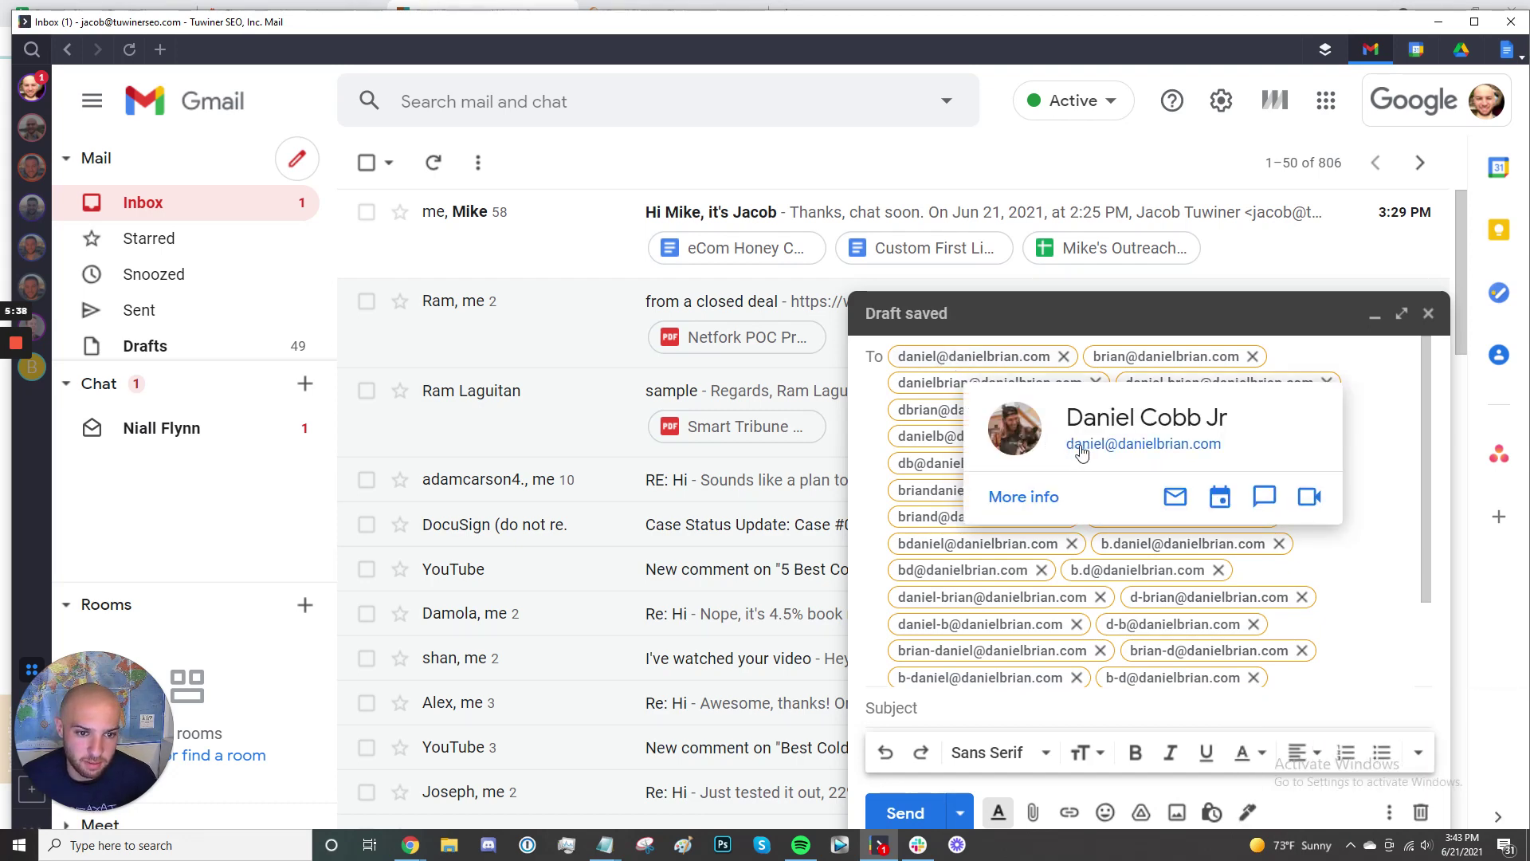
pyautogui.doubleClick(980, 356)
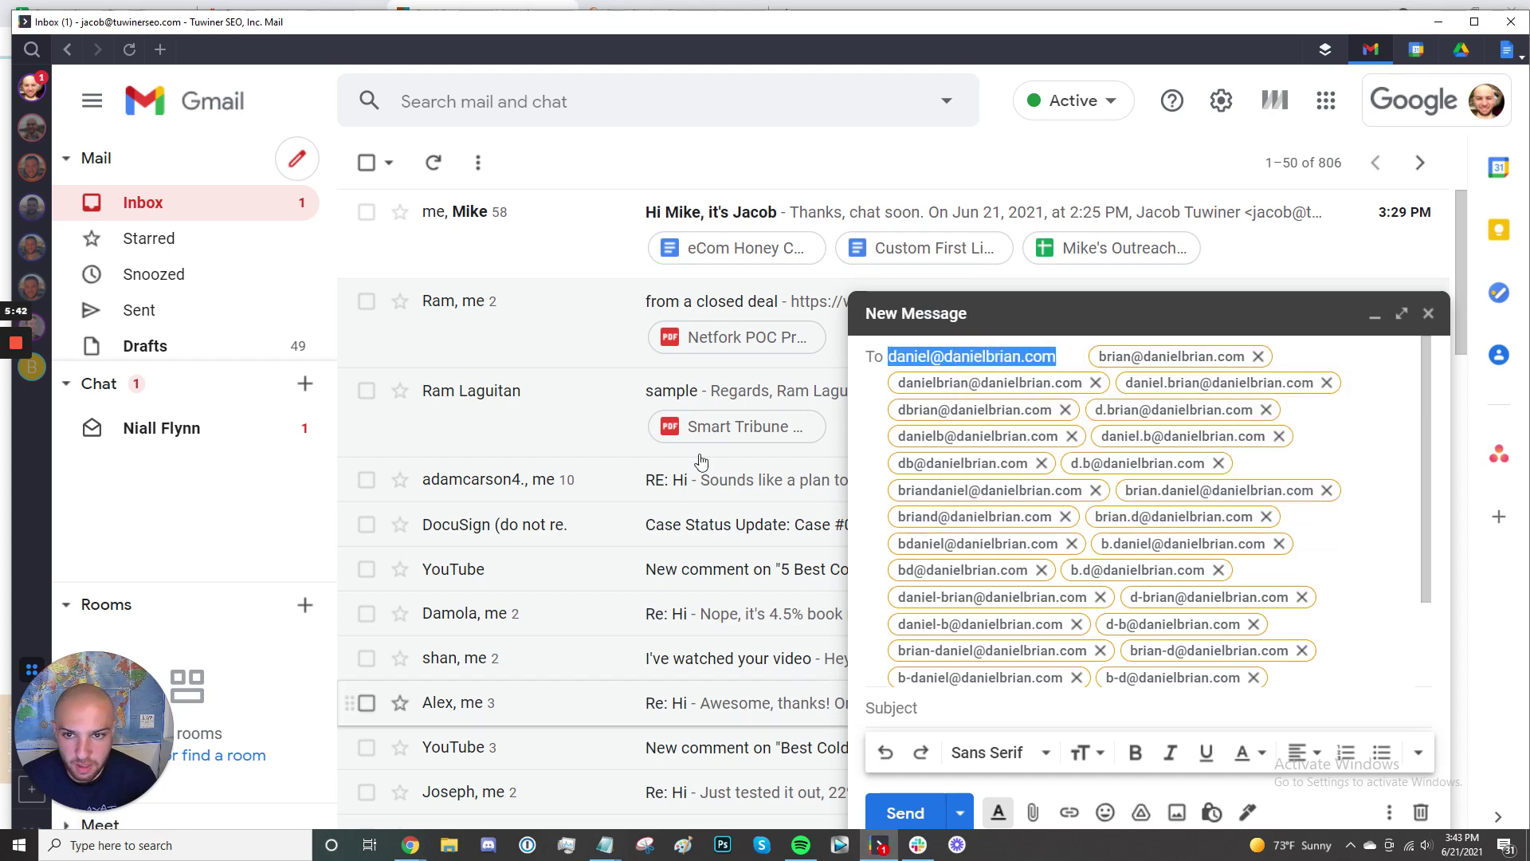
pyautogui.click(876, 843)
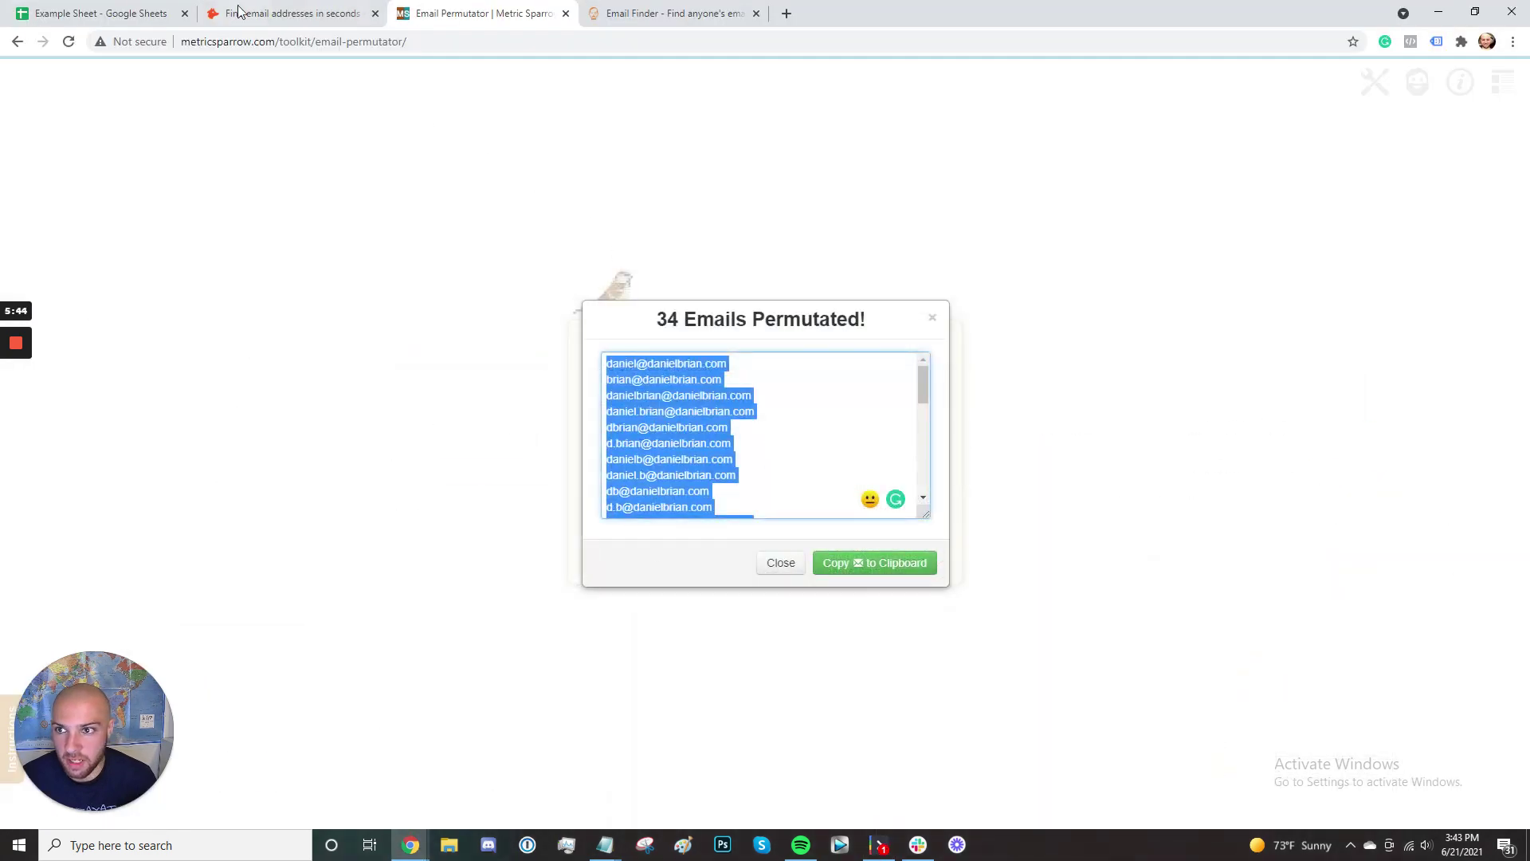
pyautogui.click(151, 13)
# Step: Paste the matched danielbrian.com address into F6 and enter Valid in G6
pyautogui.click(483, 205)
pyautogui.hotkey('ctrl', 'v')
pyautogui.click(572, 207)
pyautogui.write('V')
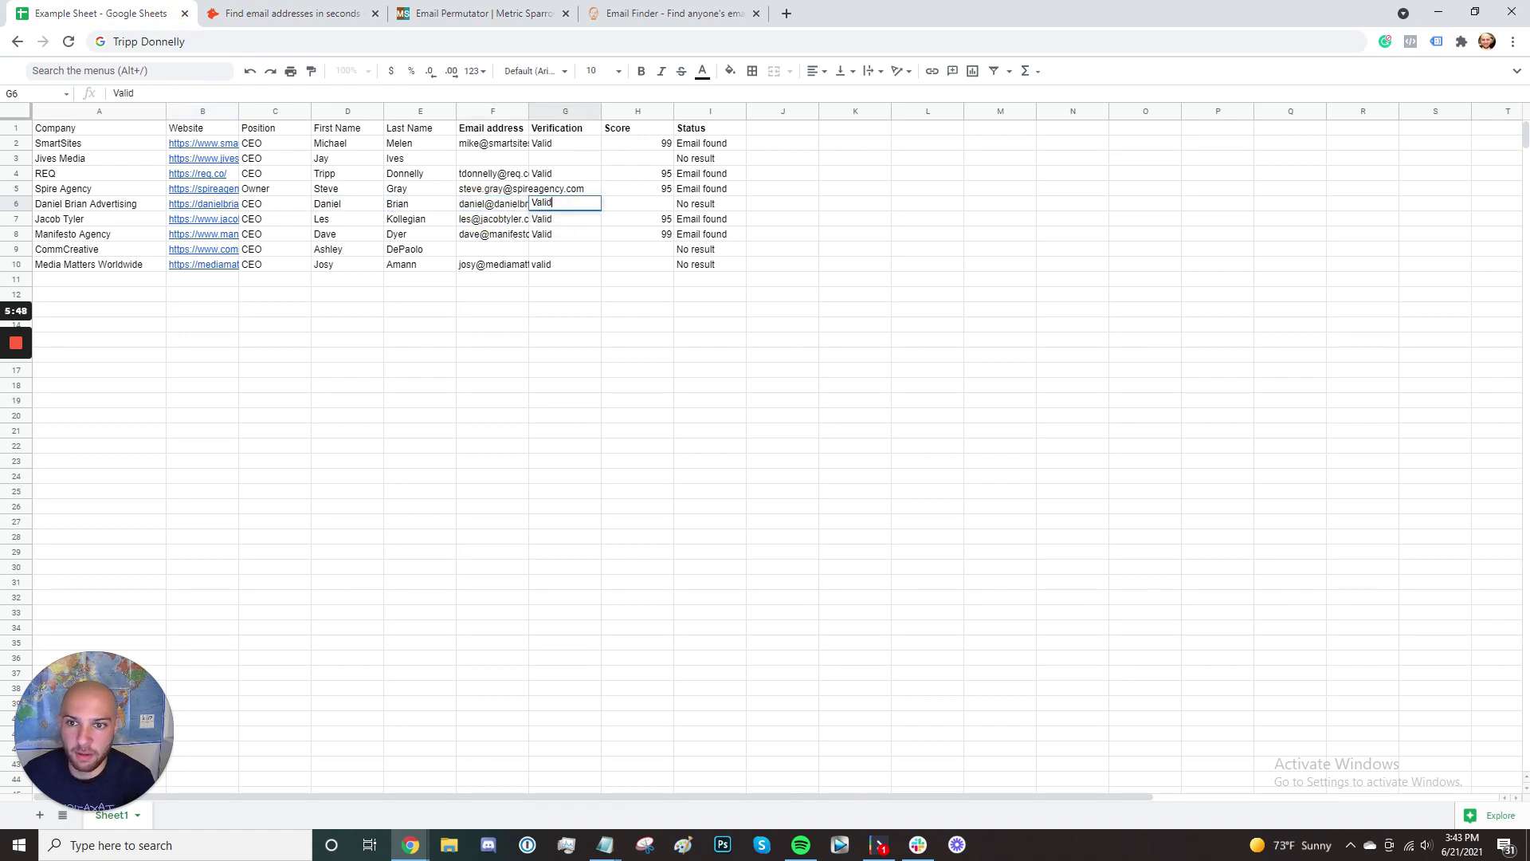
pyautogui.press('Return')
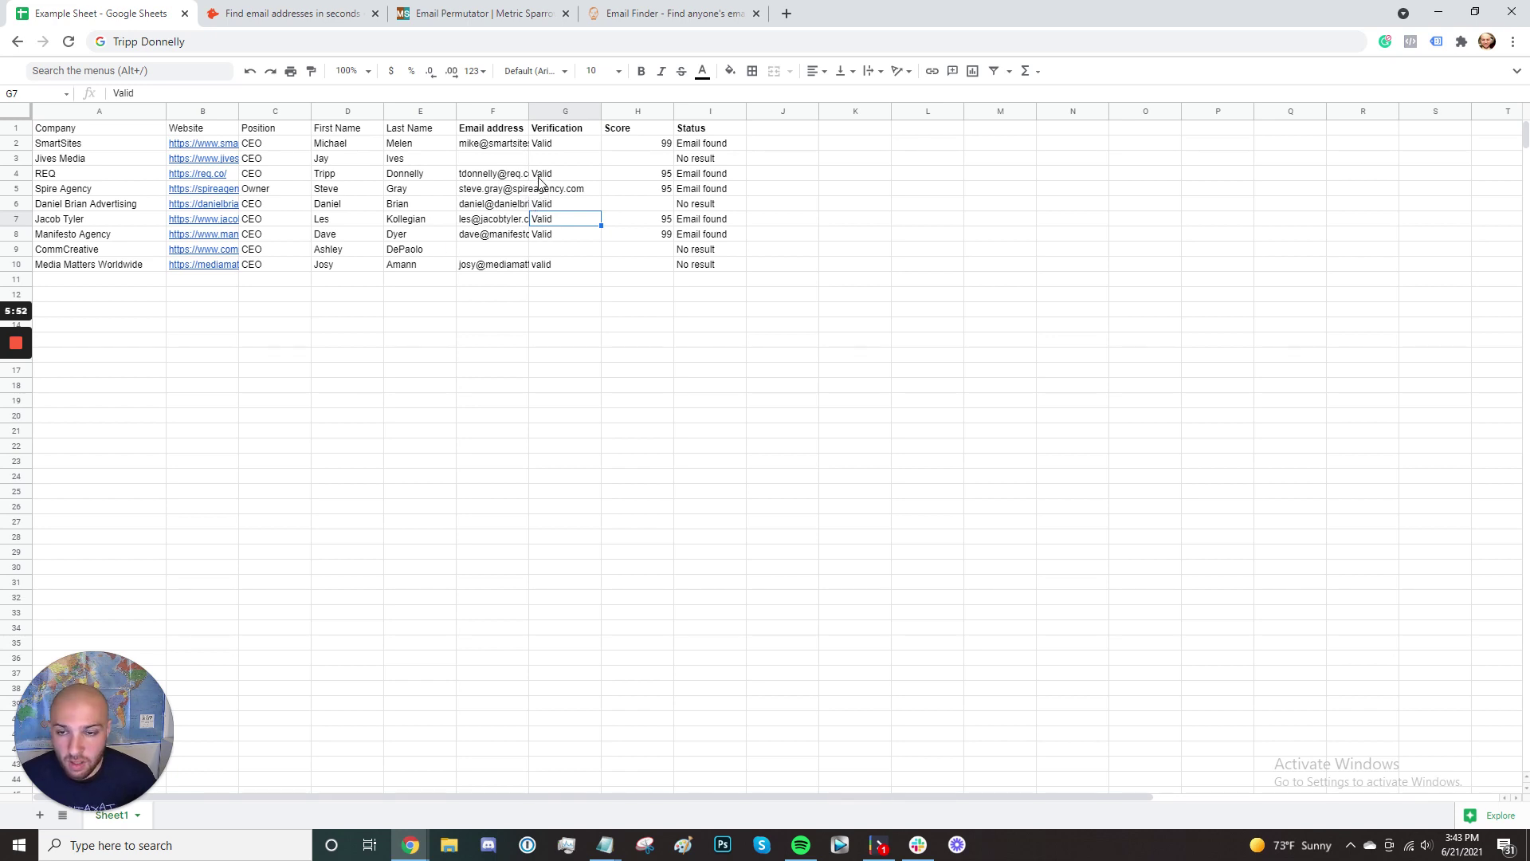
pyautogui.moveTo(470, 150)
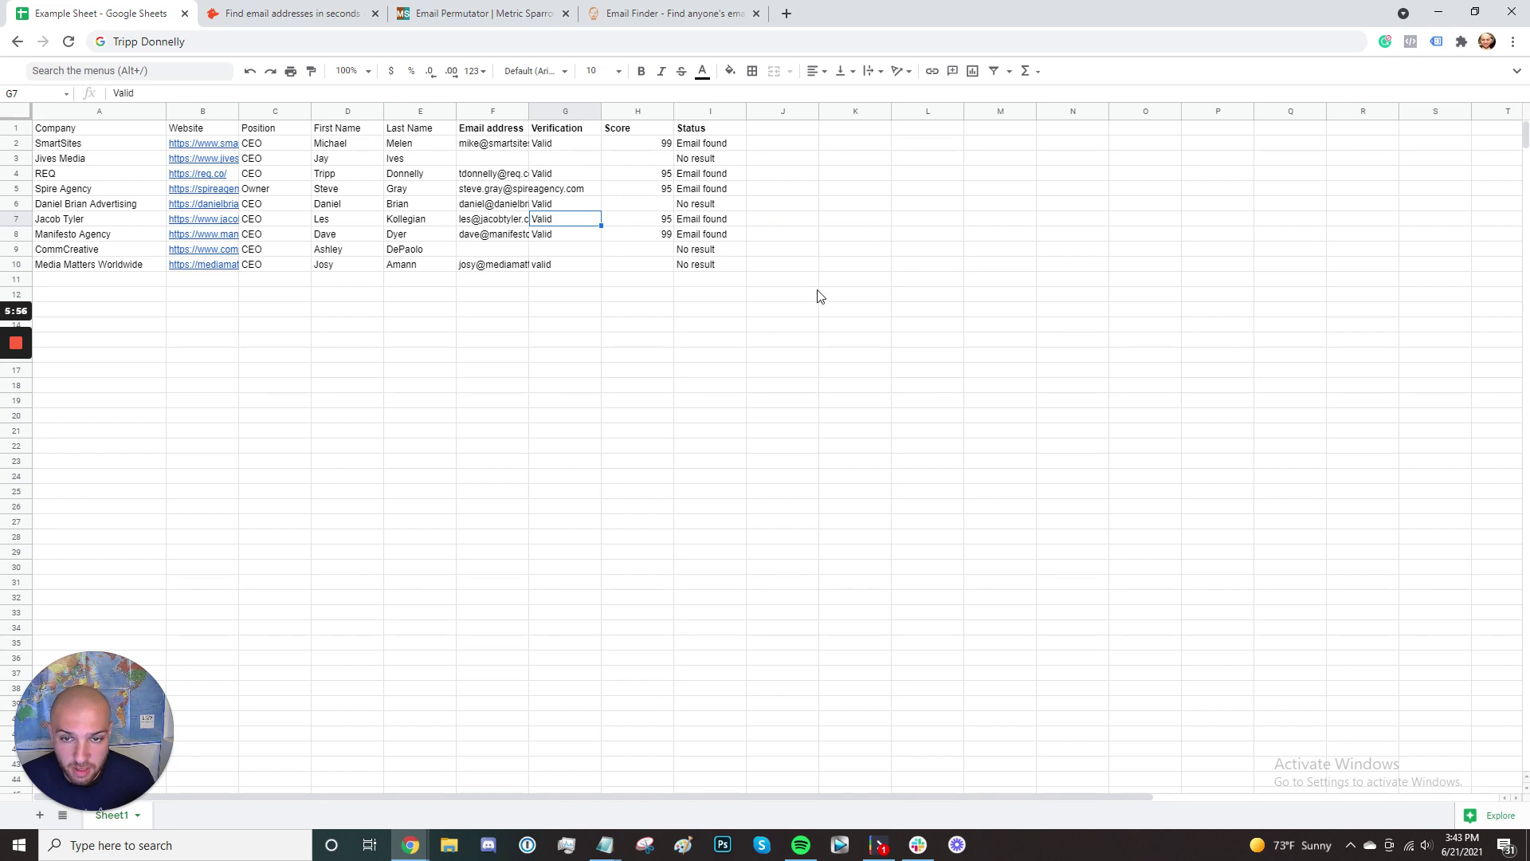
pyautogui.click(771, 266)
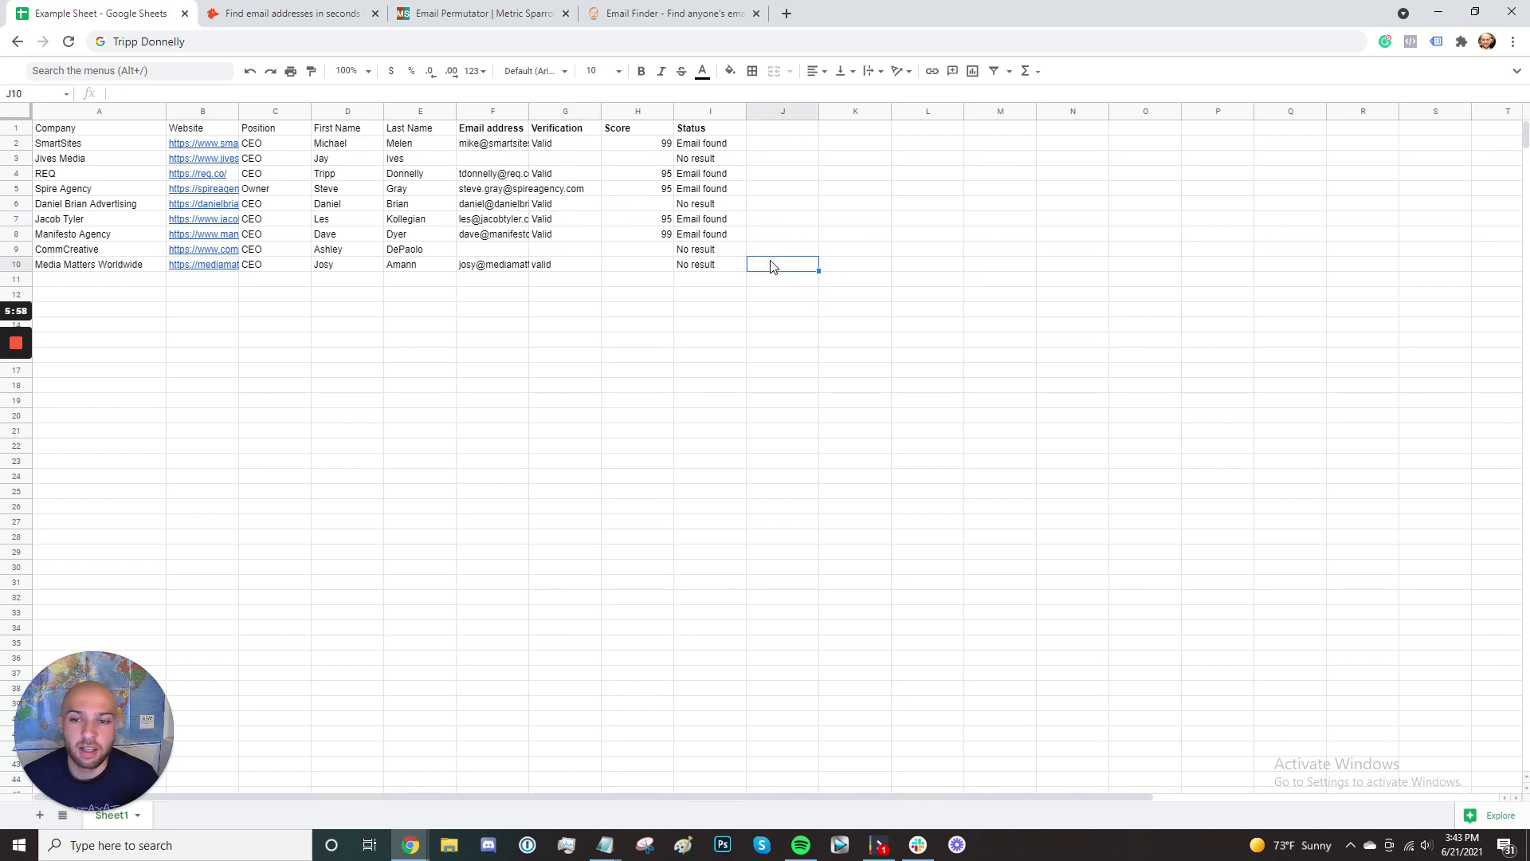